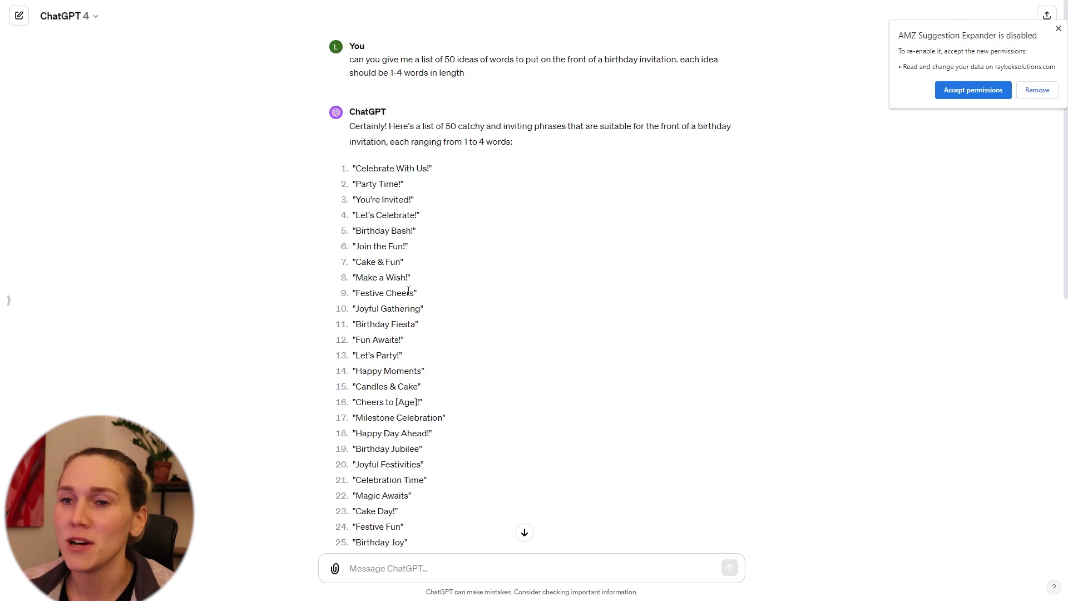
Step: Look through the list of birthday invitation phrases and highlight the idea "Party Time"
scroll(455, 432, "down", 8)
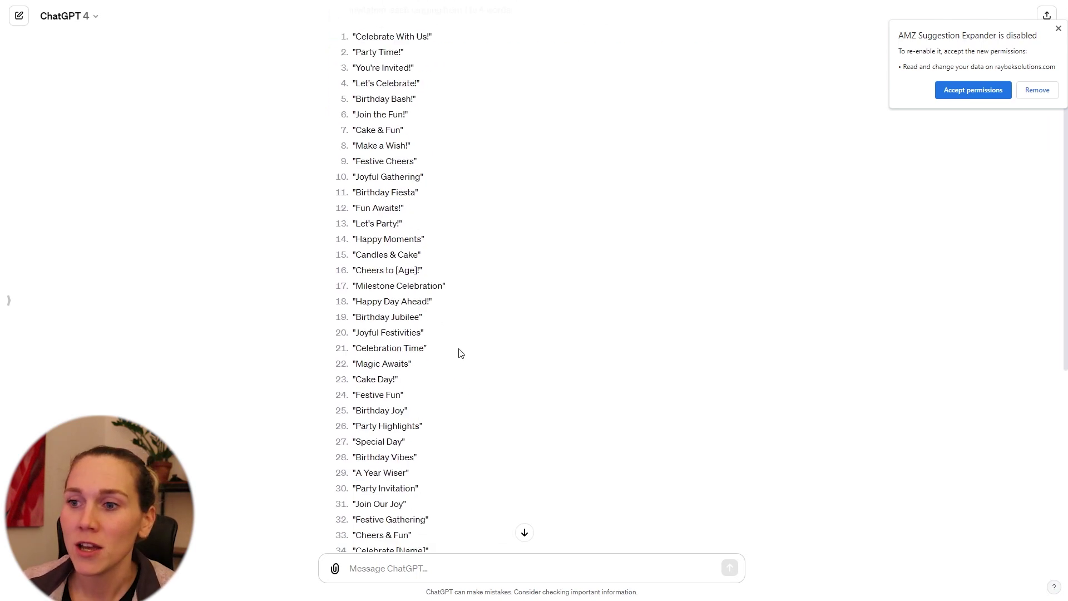
scroll(488, 373, "up", 8)
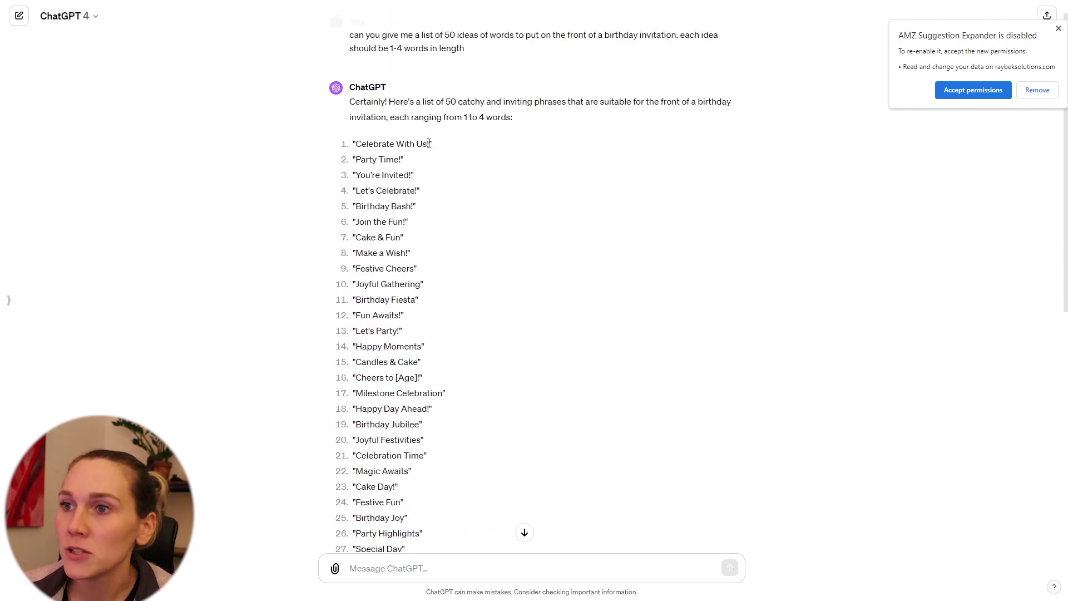
left_click_drag(401, 160, 365, 157)
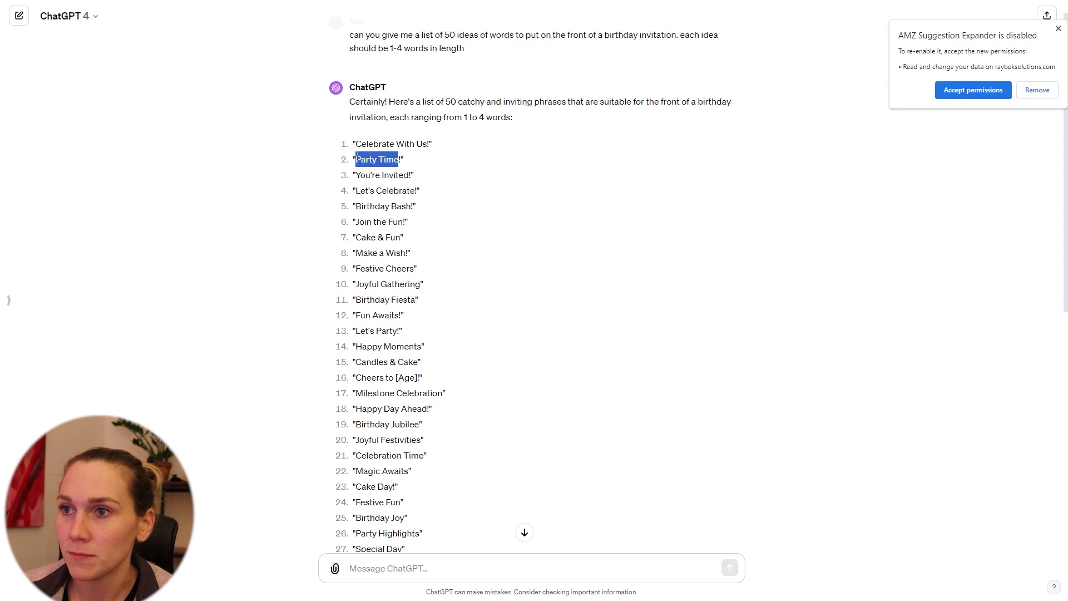
Step: Switch to the blank Canva design, add a text box reading "Party Time!" and enlarge it to about the full page width
key("ctrl+Tab")
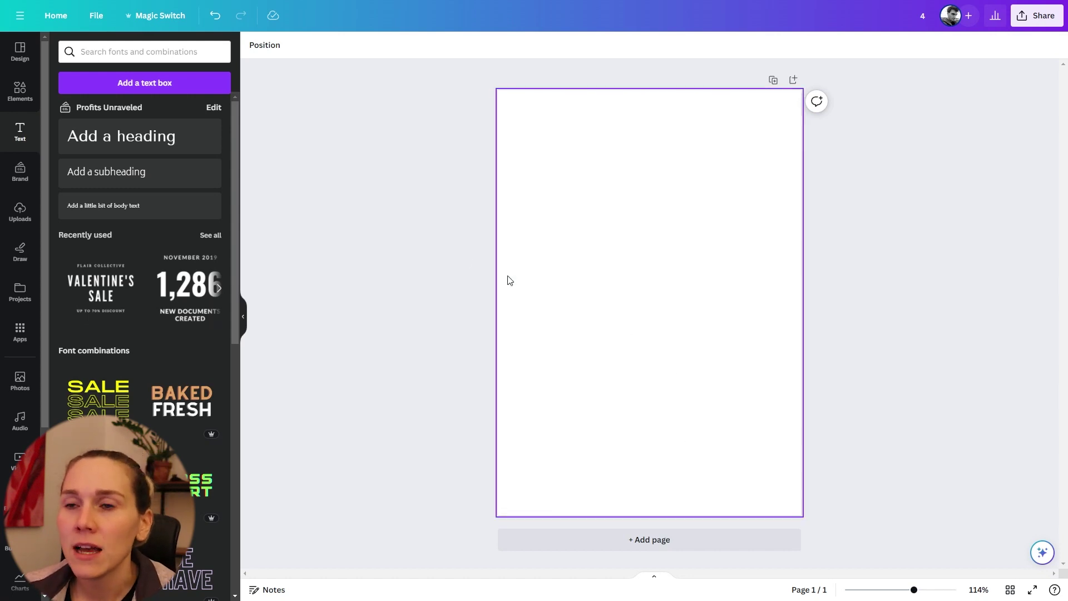
left_click(159, 89)
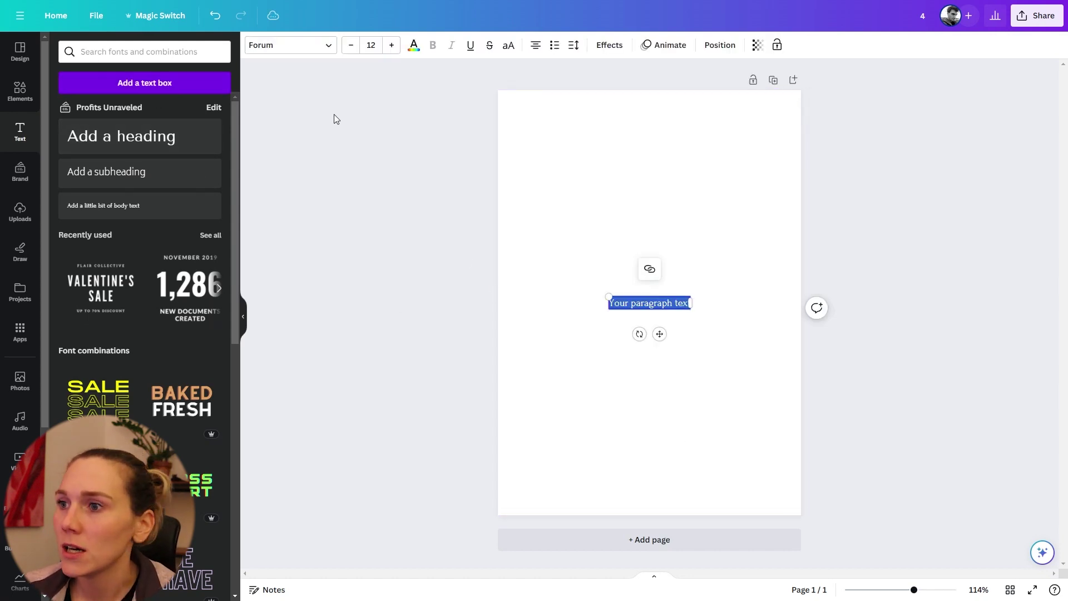
type("Party Time")
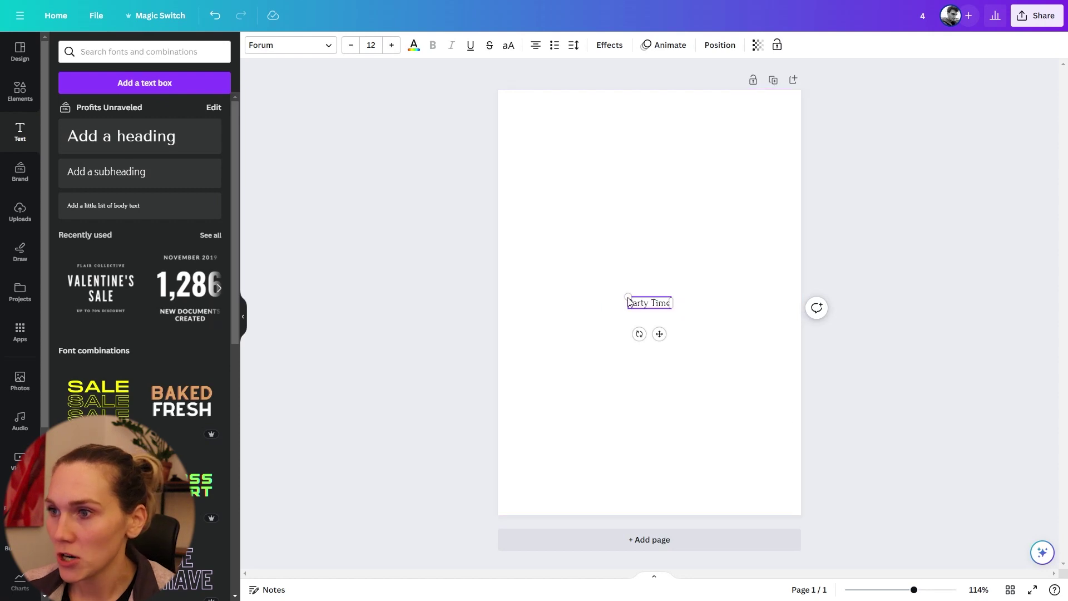
left_click_drag(622, 283, 523, 212)
type("!")
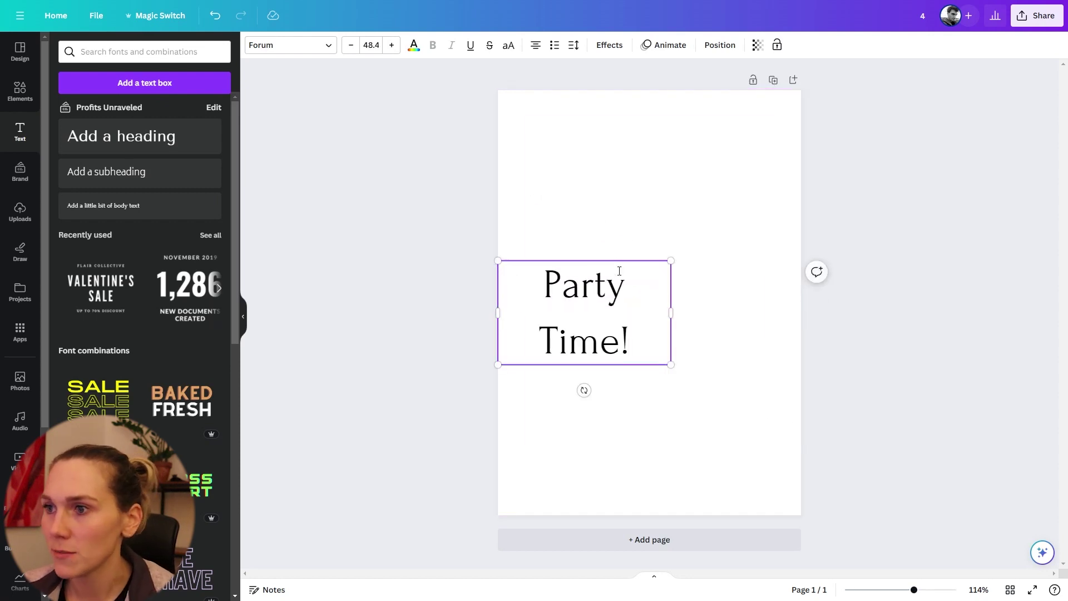
left_click_drag(670, 363, 803, 446)
Step: Remove "Time!" from the text box so that it contains only "Party"
left_click(573, 404)
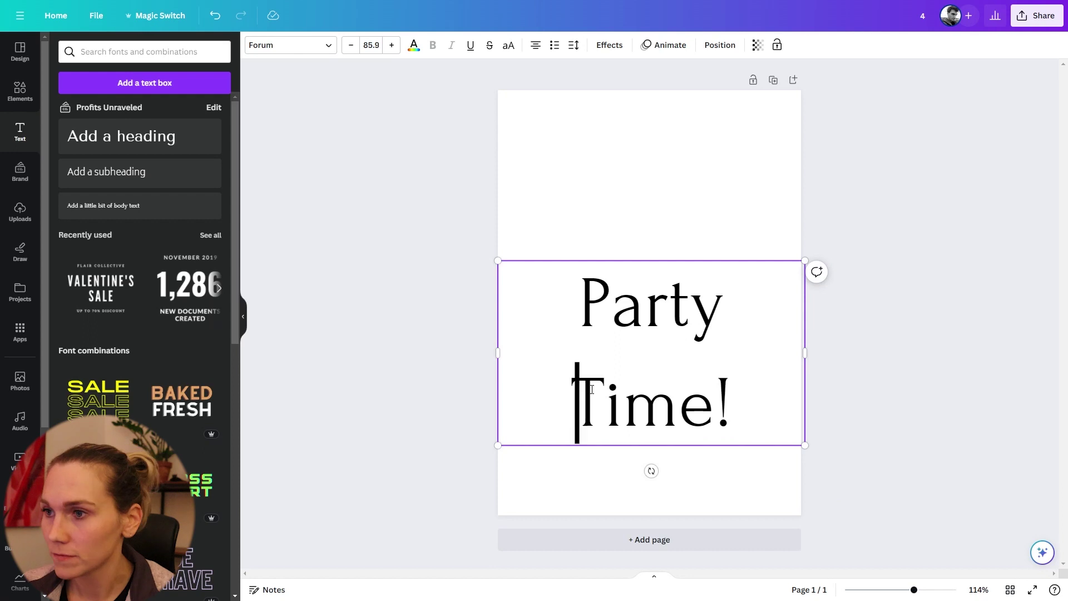
triple_click(695, 407)
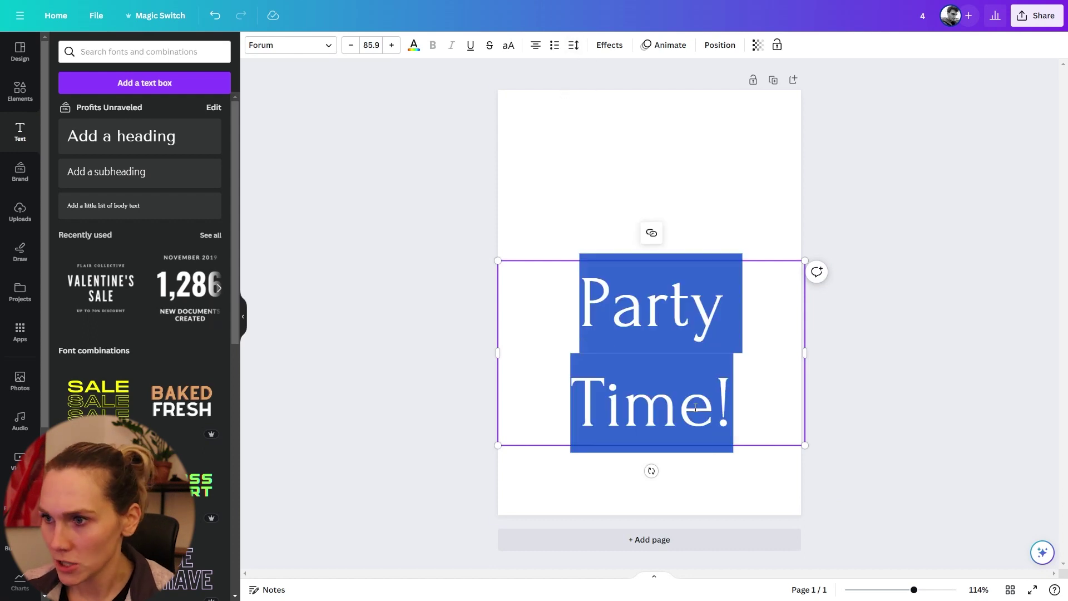
key("Right")
key("BackSpace")
key("BackSpace")
key("BackSpace")
key("BackSpace")
key("BackSpace")
key("BackSpace")
key("Escape")
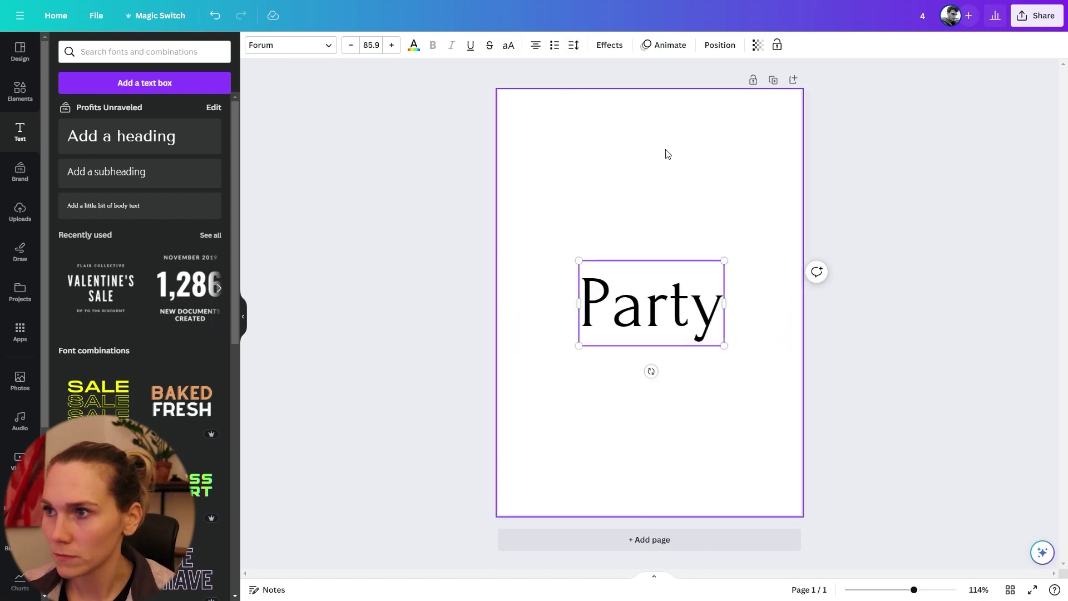
Step: Move the "Party" text to the upper left of the page and add a separate text box reading "Time!"
left_click_drag(638, 270, 579, 104)
left_click(141, 83)
type("Time!")
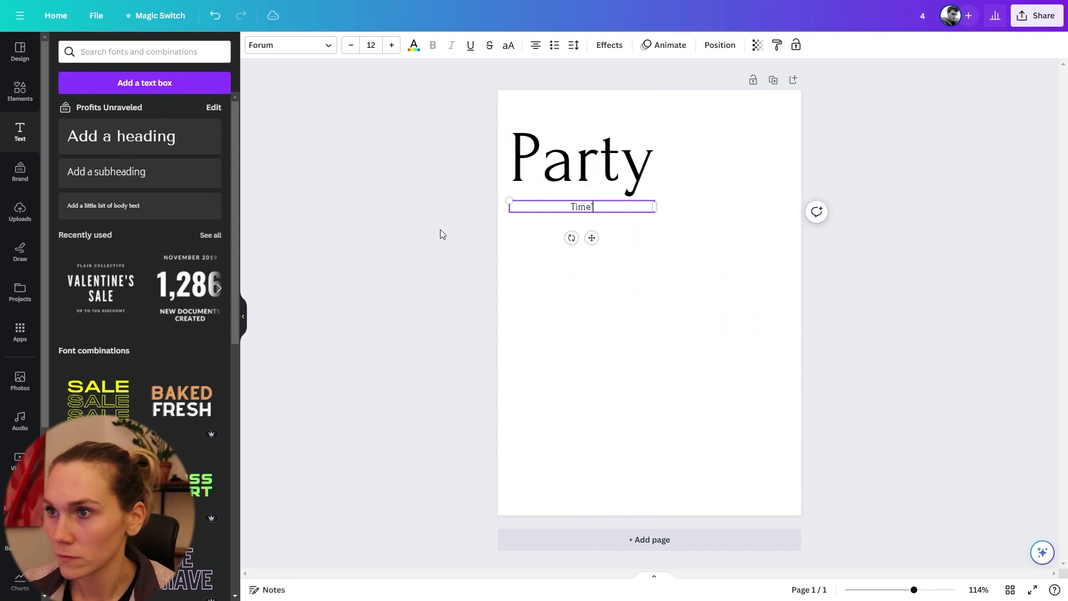
Step: Widen the "Party" text box, try the Masculine, Minimalist and Strong Stance fonts on it, and set it to Chic Regular
left_click(611, 184)
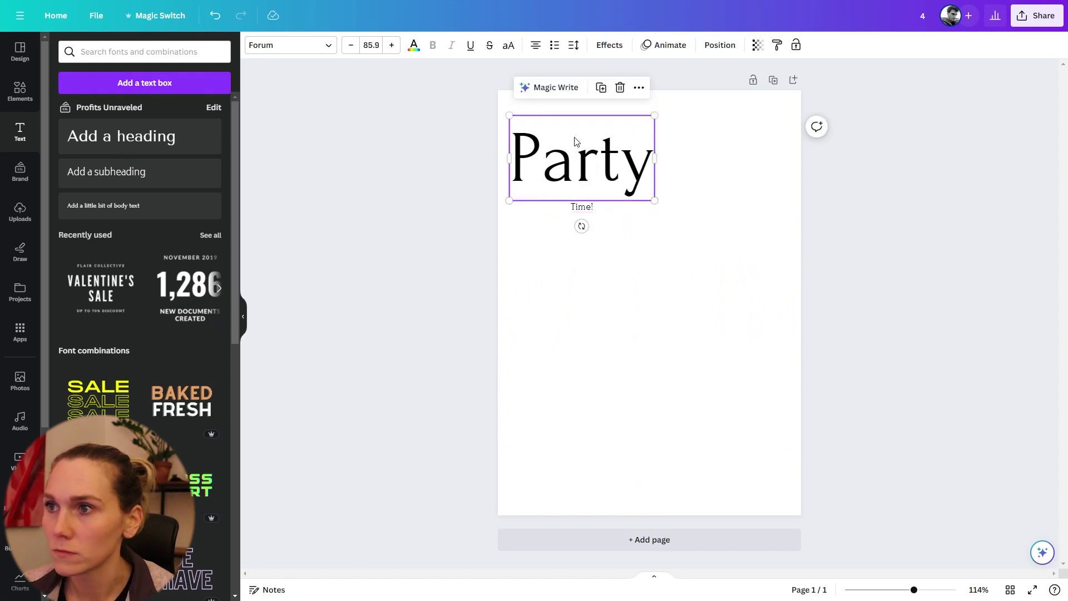
left_click(295, 49)
left_click(112, 220)
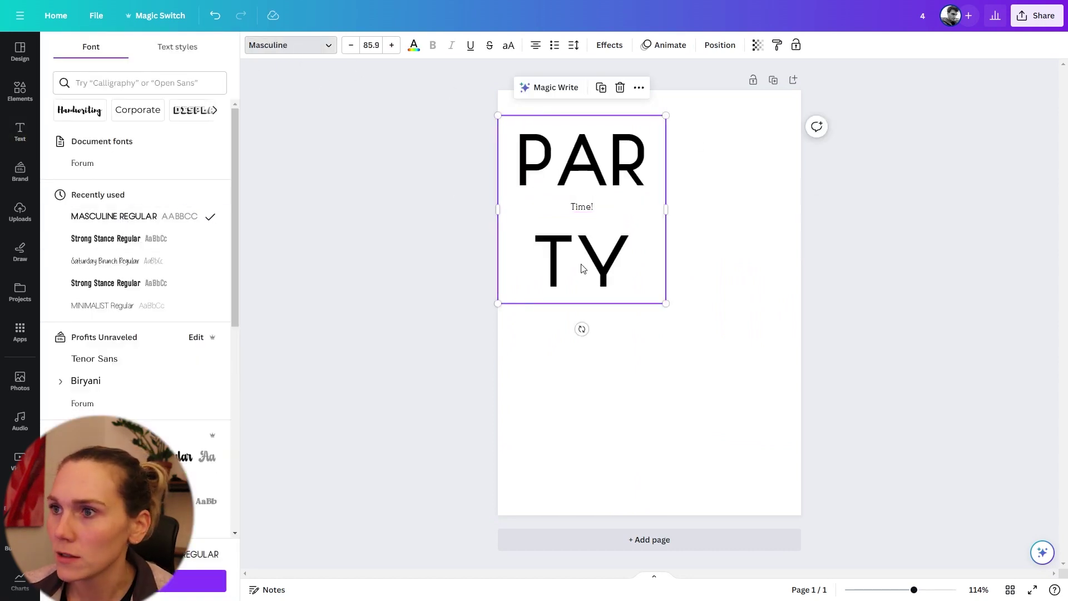
left_click_drag(682, 213, 757, 211)
left_click(114, 308)
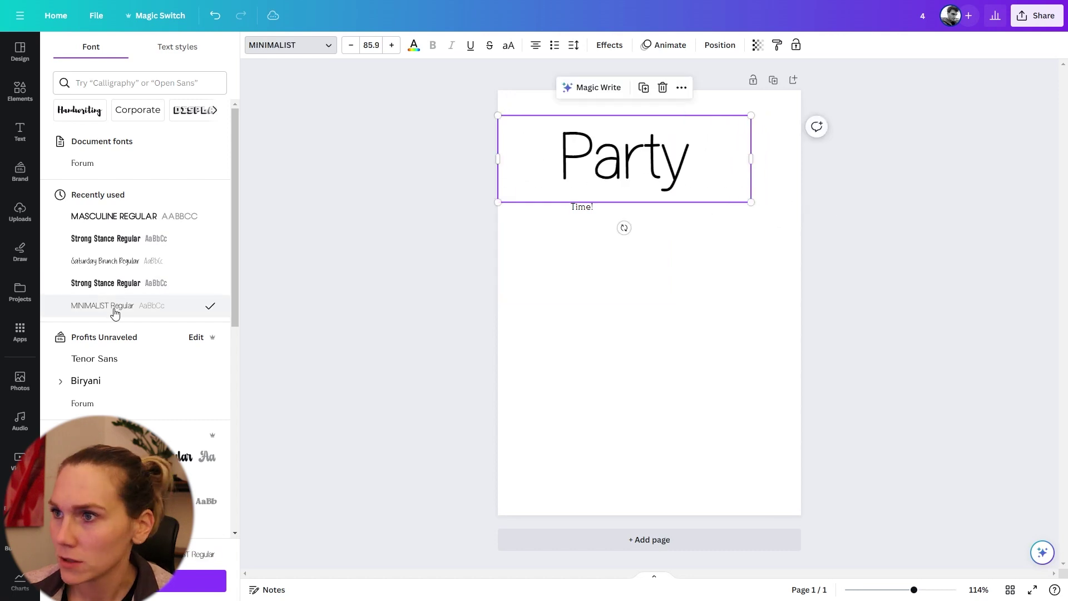
left_click(112, 262)
left_click(112, 239)
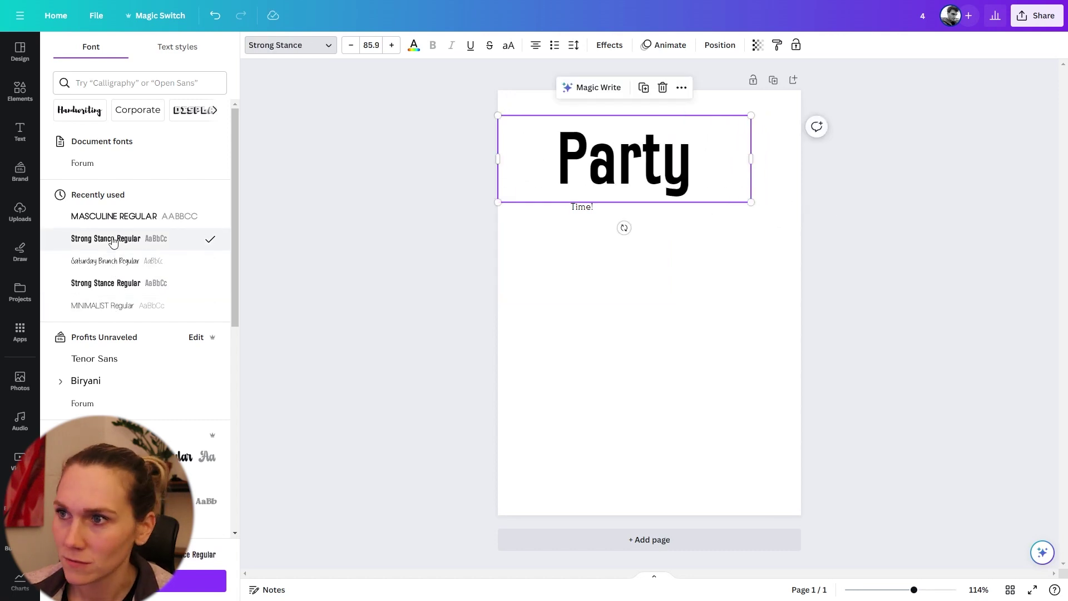
scroll(111, 239, "down", 5)
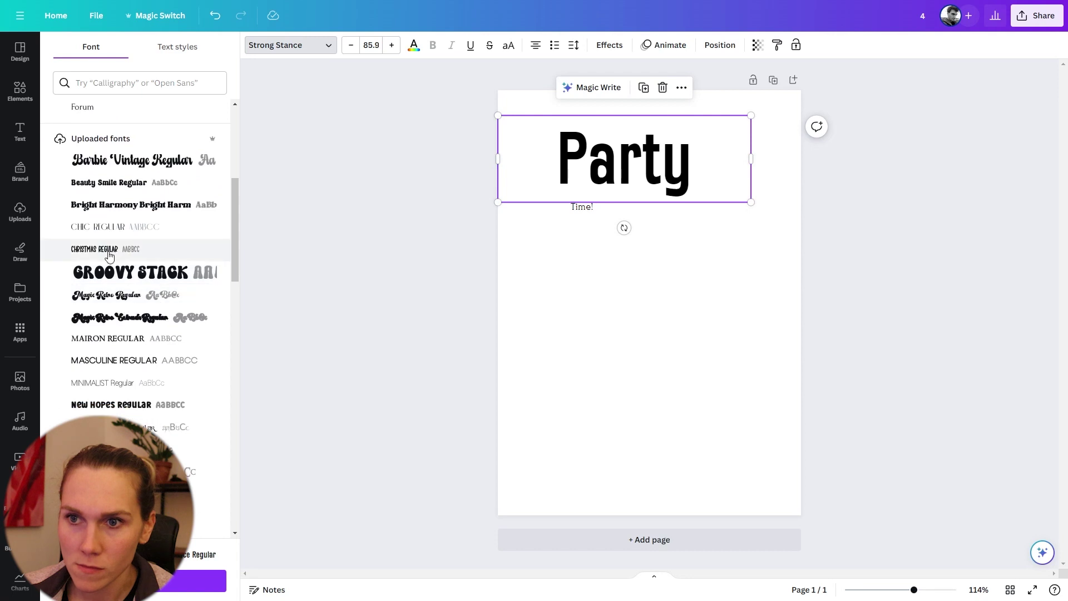
left_click(113, 231)
Step: Try Bright Harmony on the "Time!" text and set its font to Chic Regular
key("Tab")
left_click(112, 205)
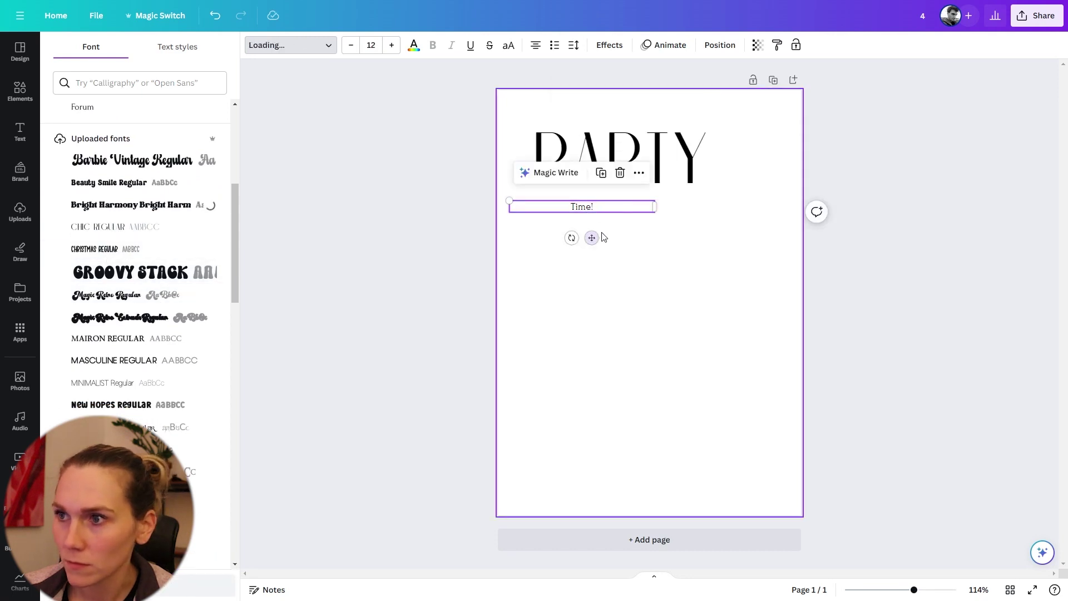
left_click(111, 227)
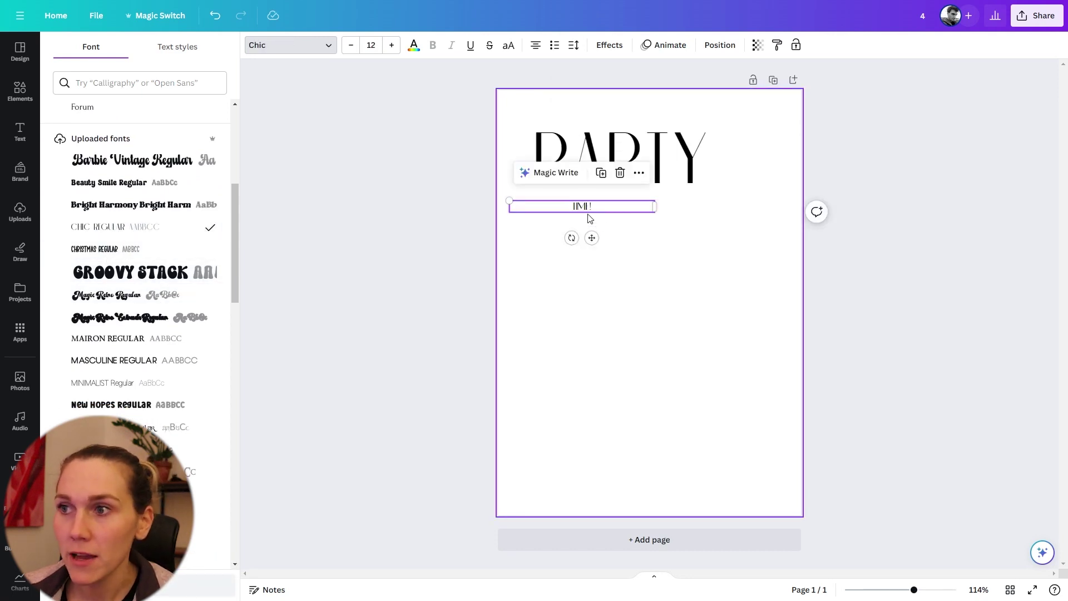
double_click(582, 207)
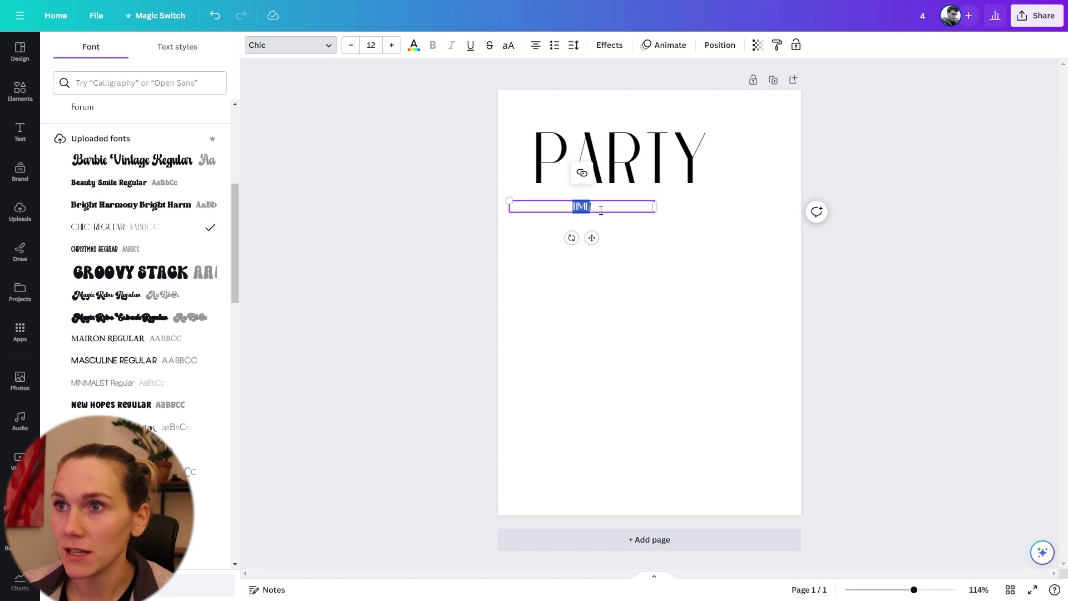
left_click(591, 174)
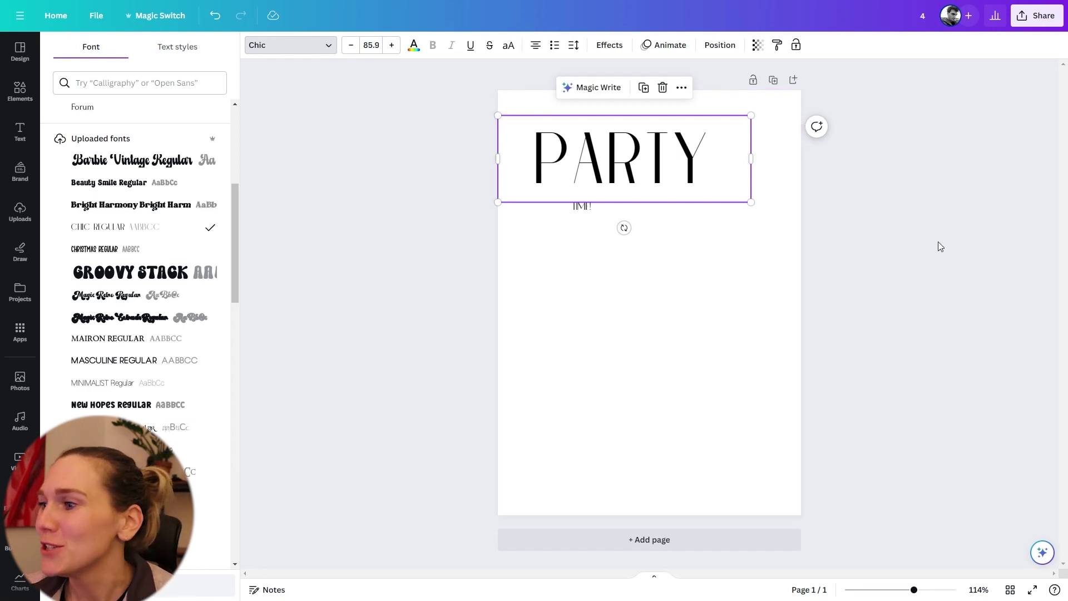
Step: Open Creative Fabrica in a new browser tab and browse its Display Fonts category
key("F11")
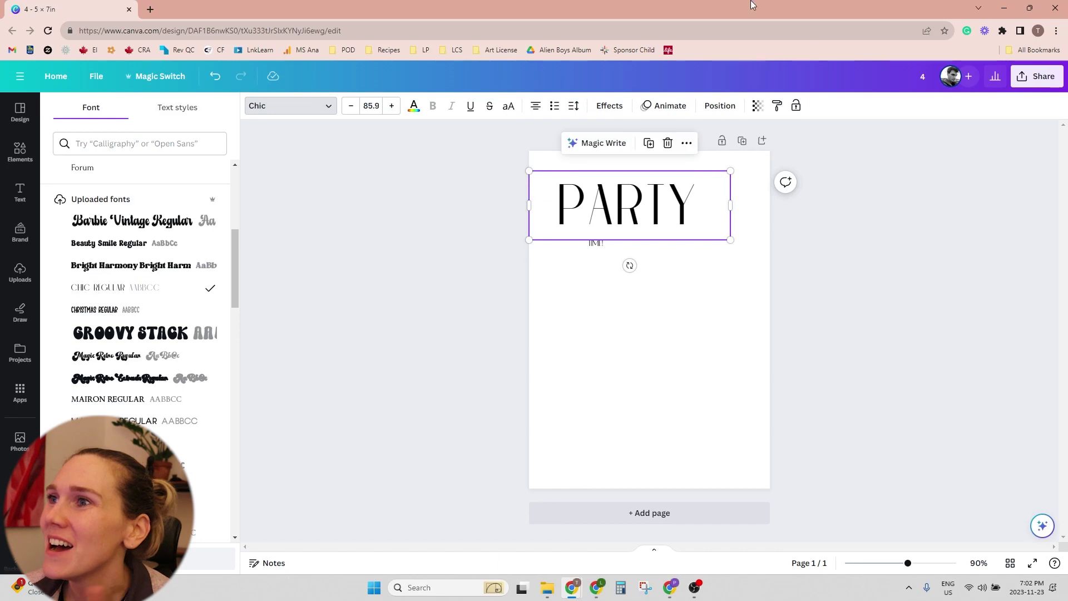
left_click(150, 10)
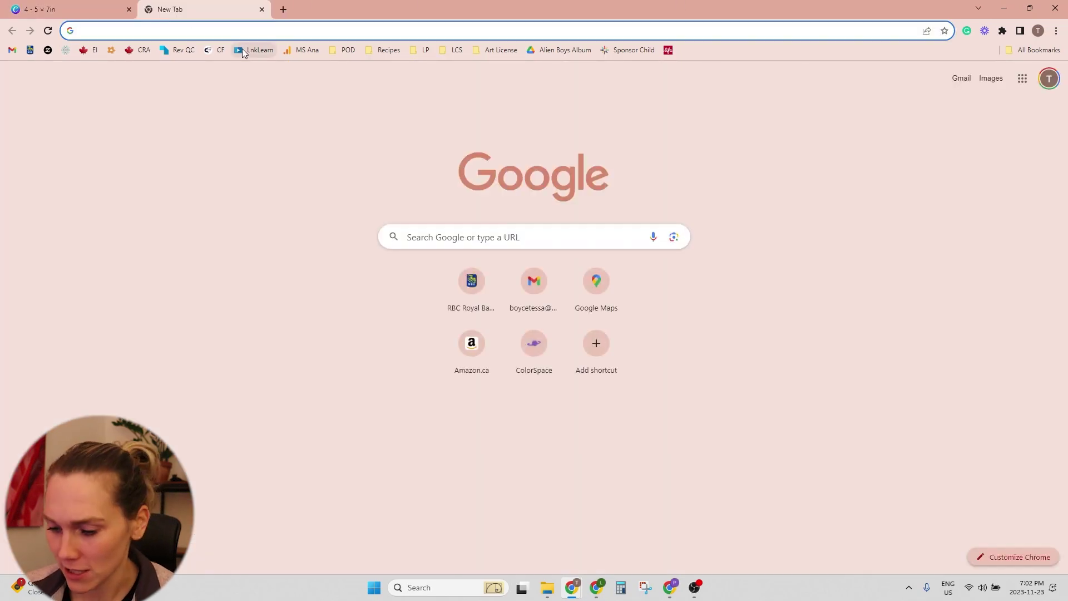
left_click(217, 50)
mouse_move(412, 207)
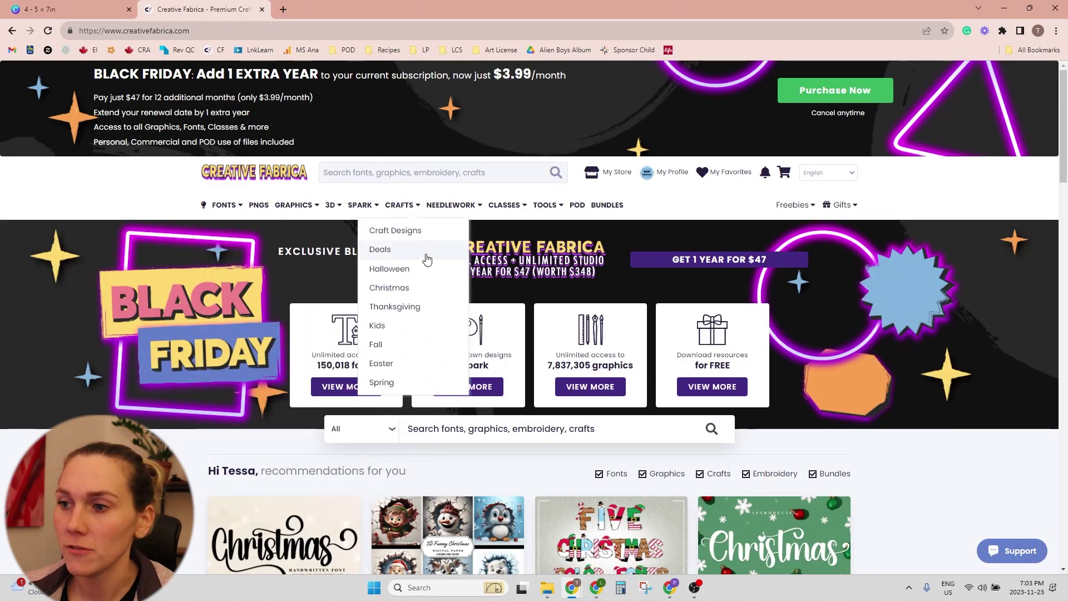
mouse_move(309, 211)
mouse_move(227, 207)
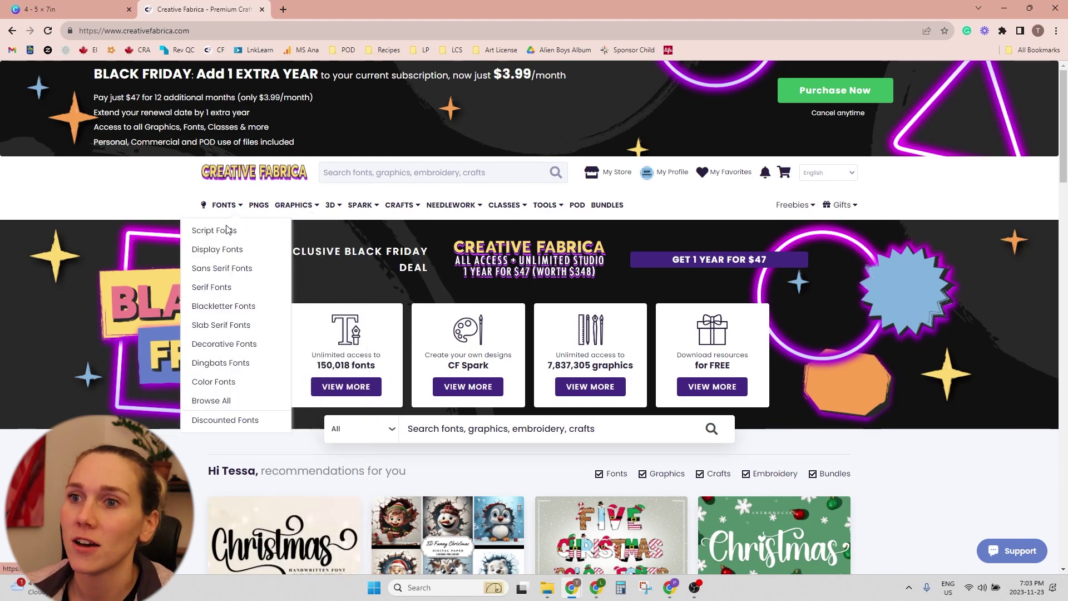
left_click(229, 255)
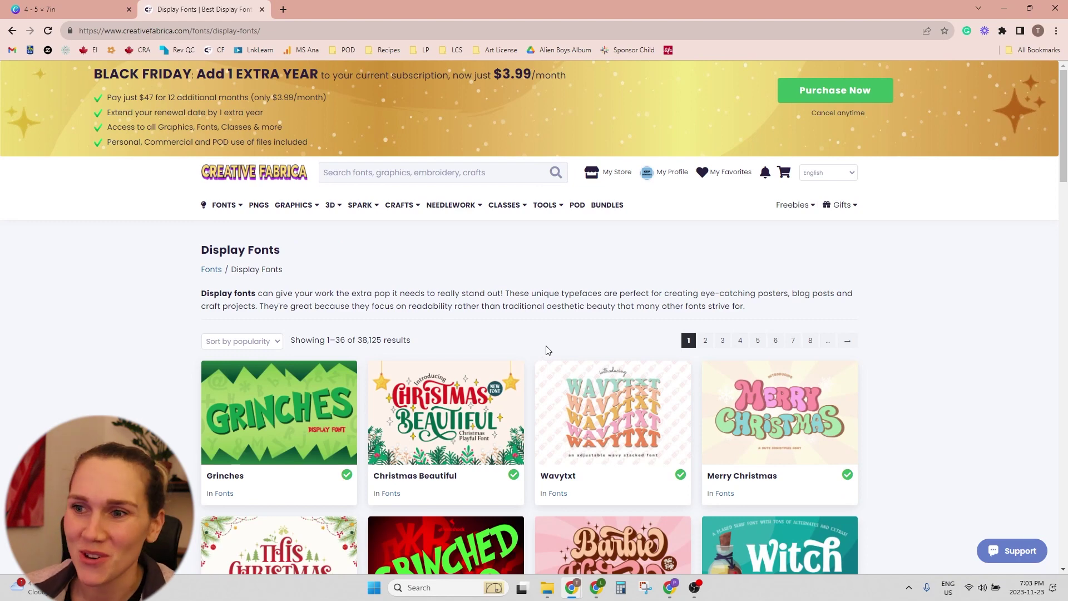
scroll(682, 324, "down", 4)
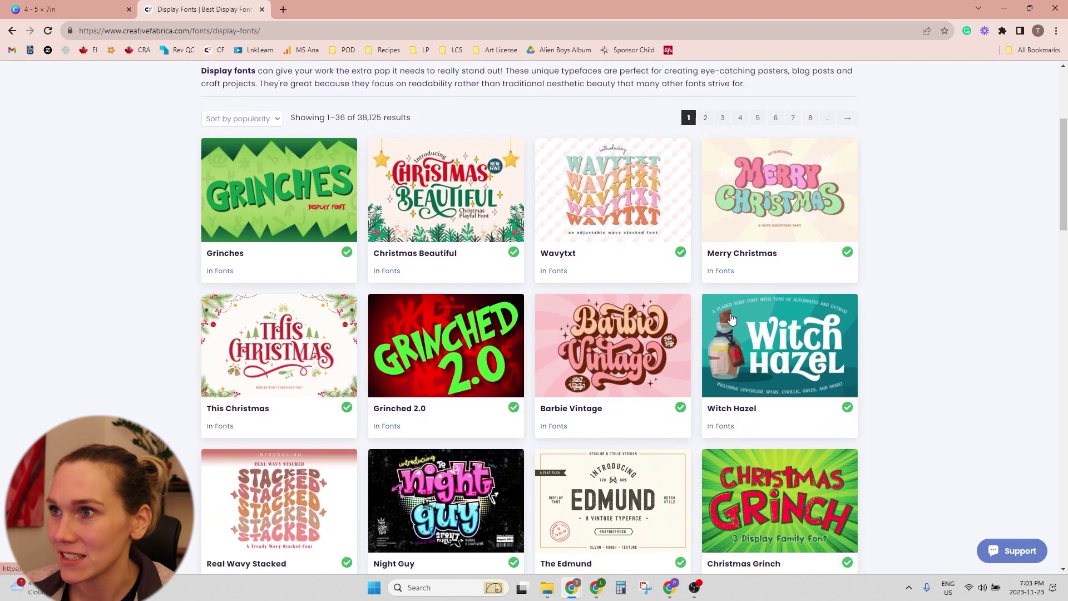
key("F11")
scroll(709, 246, "down", 4)
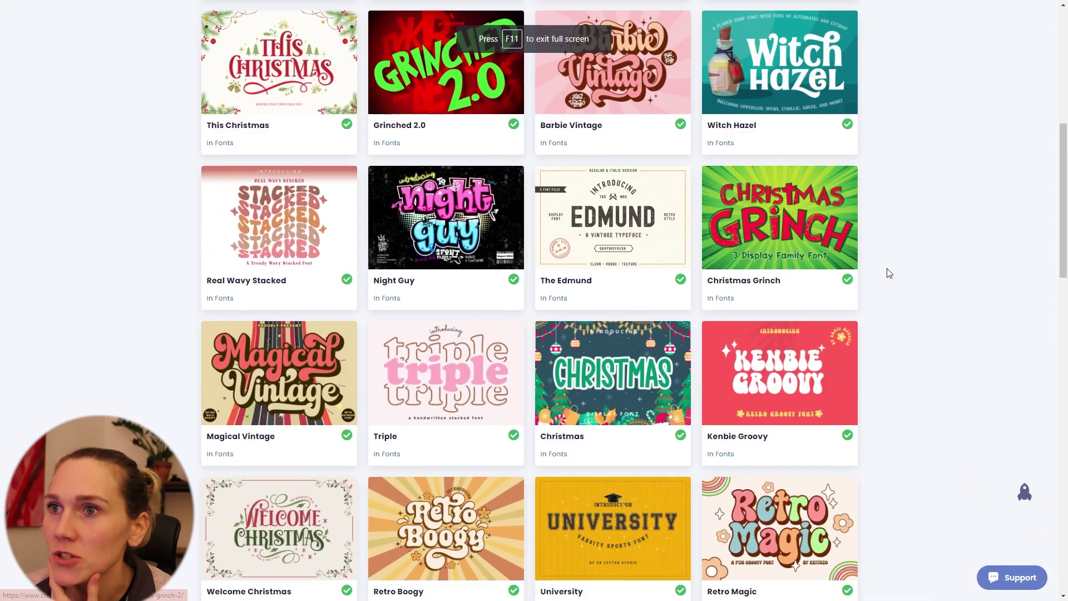
Step: Search Creative Fabrica for "party" and filter the results to the Fonts type
scroll(612, 222, "up", 8)
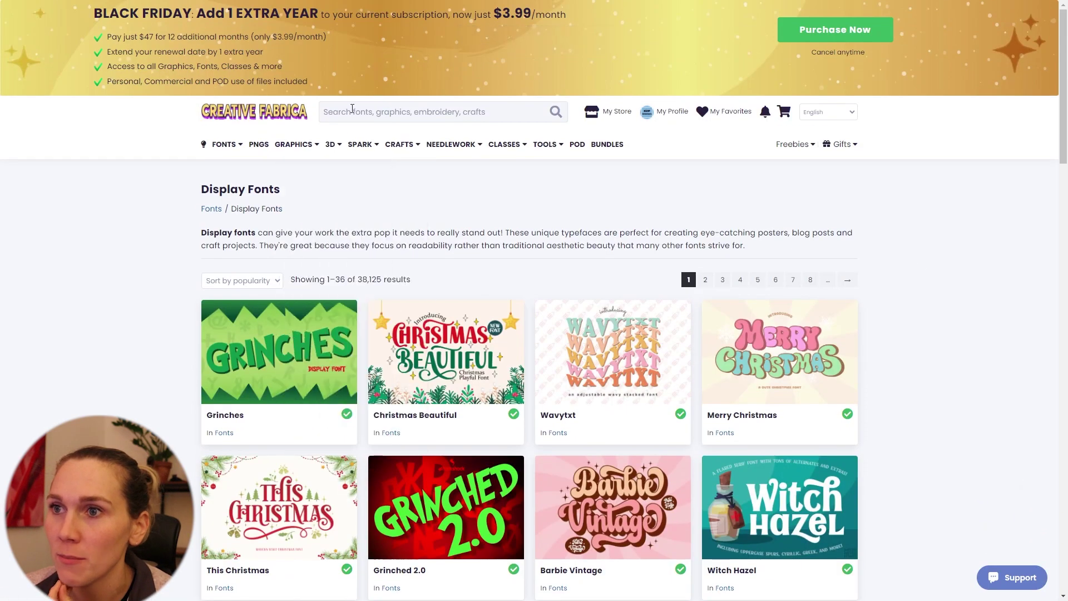
type("y")
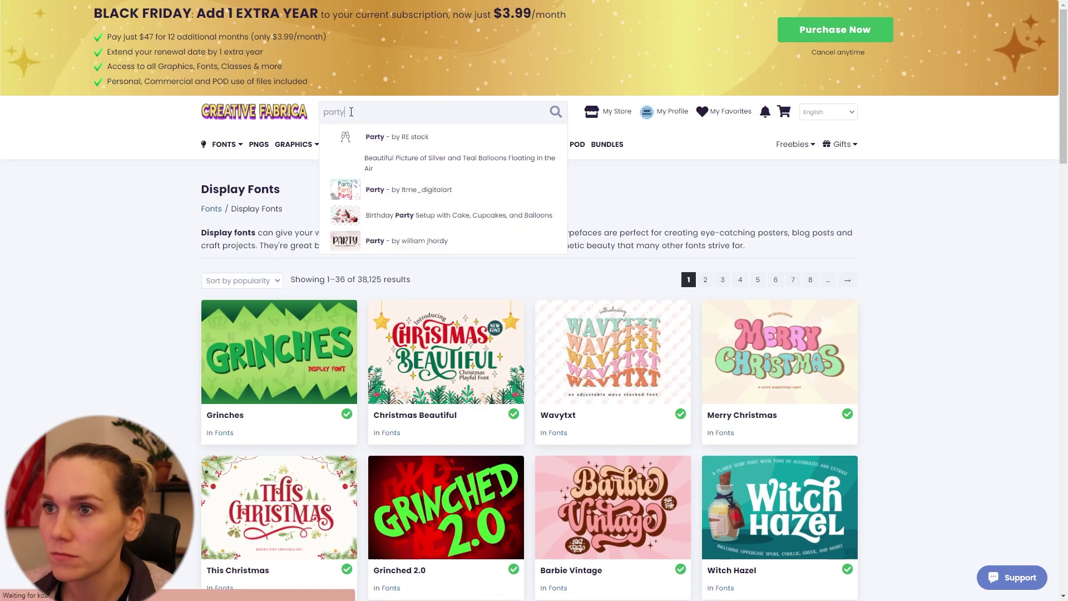
key("Return")
key("Escape")
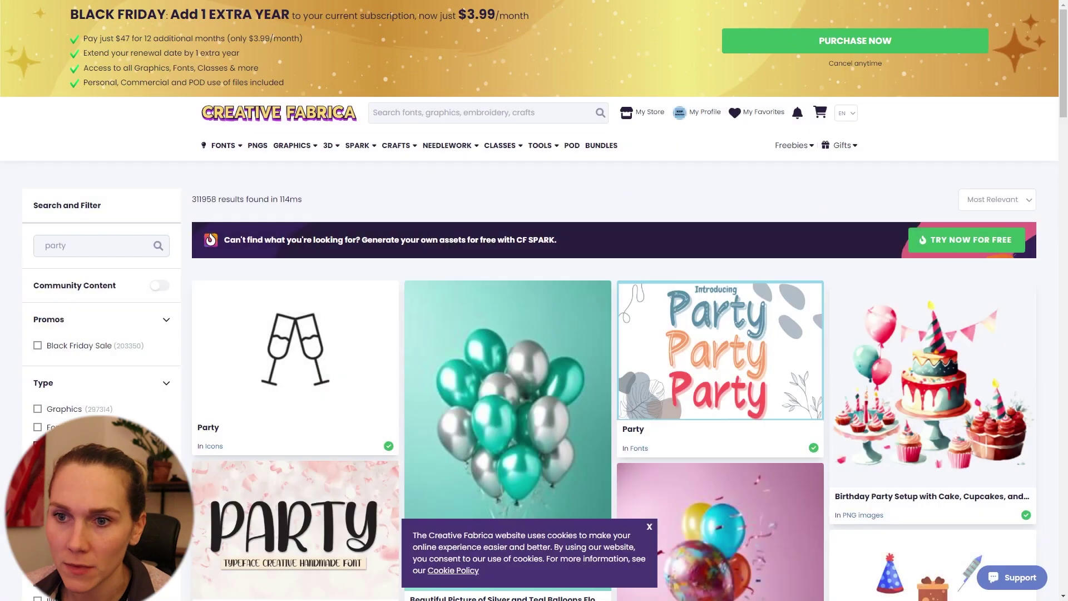
left_click(37, 427)
Step: Browse the "party" font results and open the Christmas Party script font in a new tab
scroll(984, 131, "down", 5)
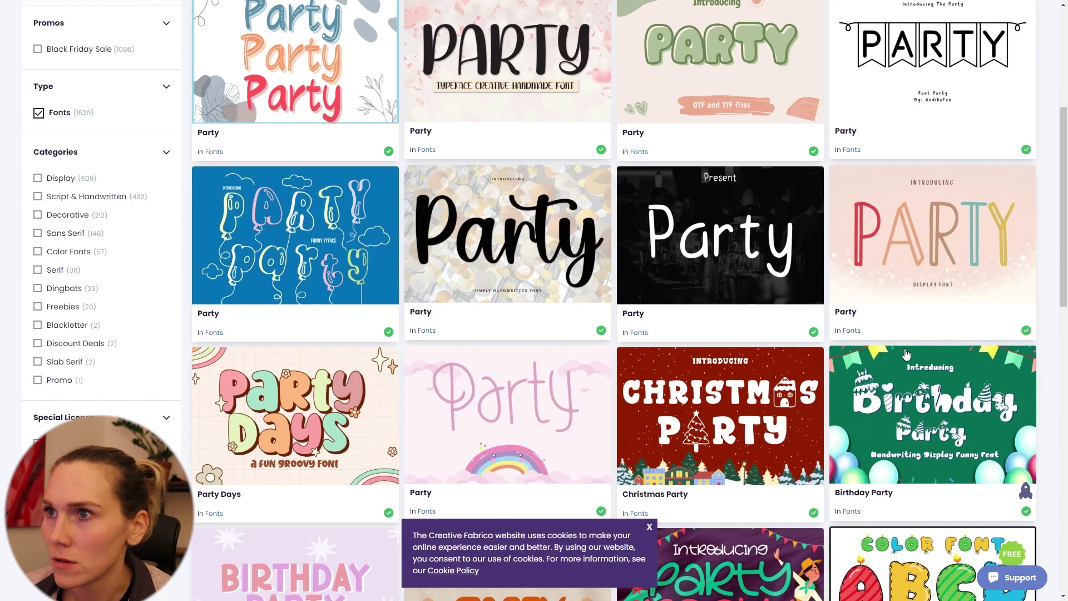
scroll(909, 260, "up", 2)
scroll(338, 208, "down", 10)
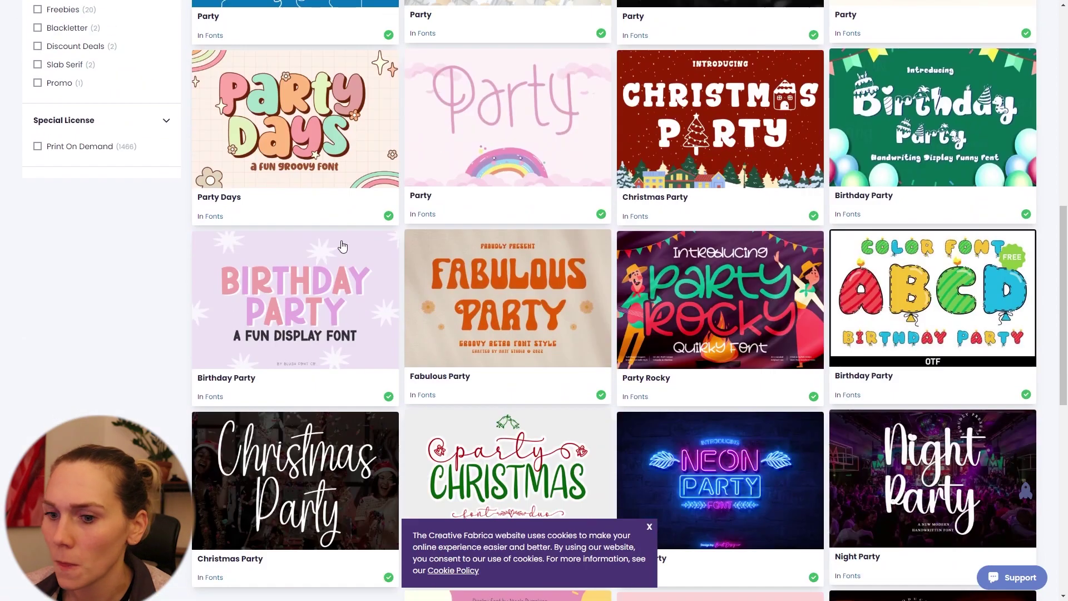
scroll(342, 245, "up", 2)
scroll(333, 223, "down", 4)
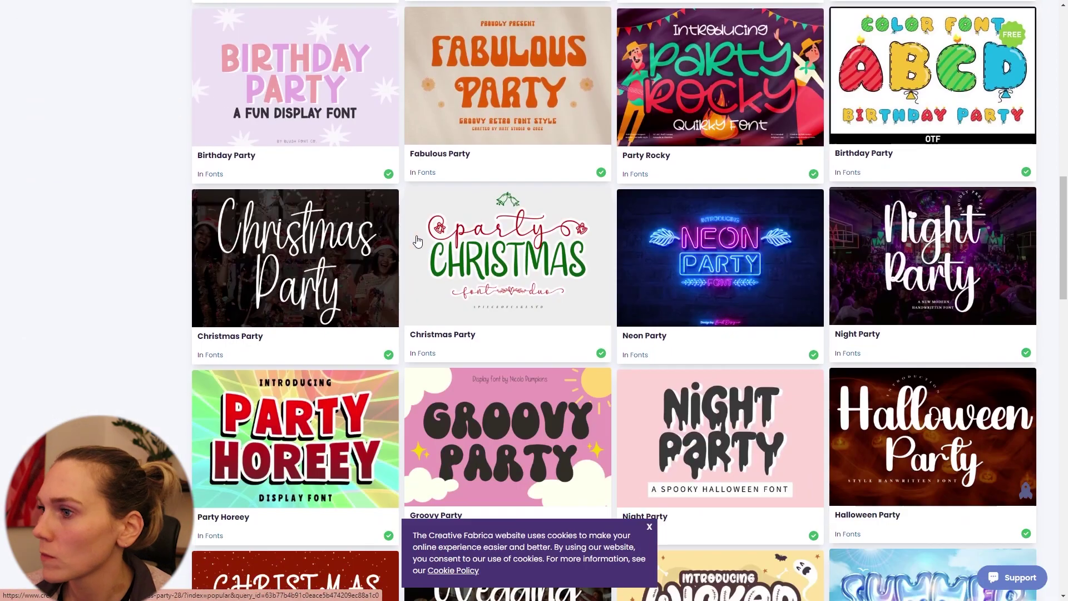
right_click(295, 133)
key("Escape")
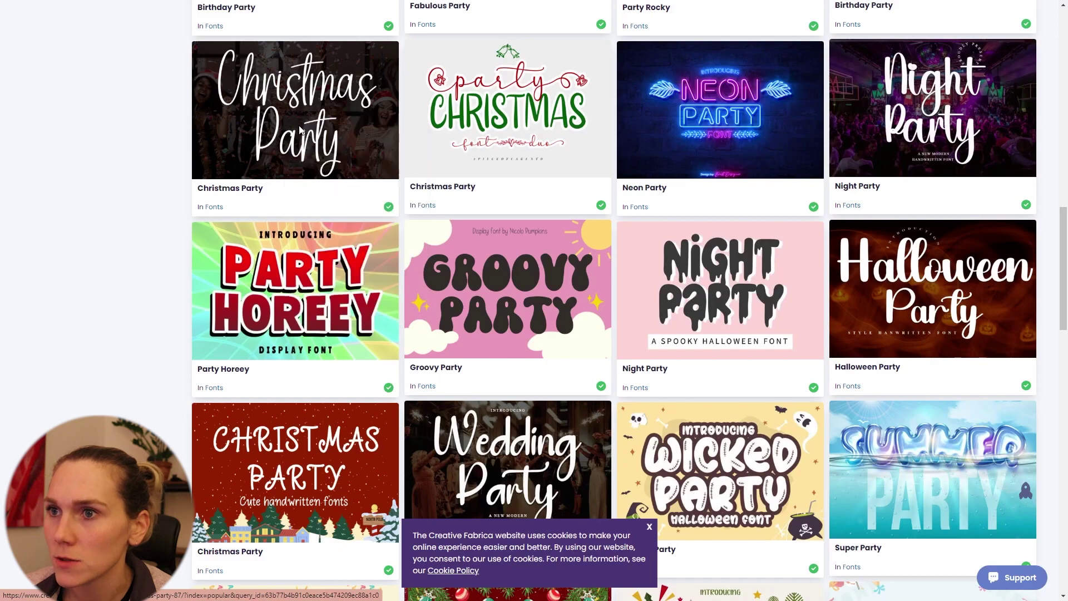
Step: Browse more results, narrow them to the Display category, and open the multicoloured outlined Party display font in a new tab
scroll(544, 293, "down", 3)
scroll(556, 290, "down", 6)
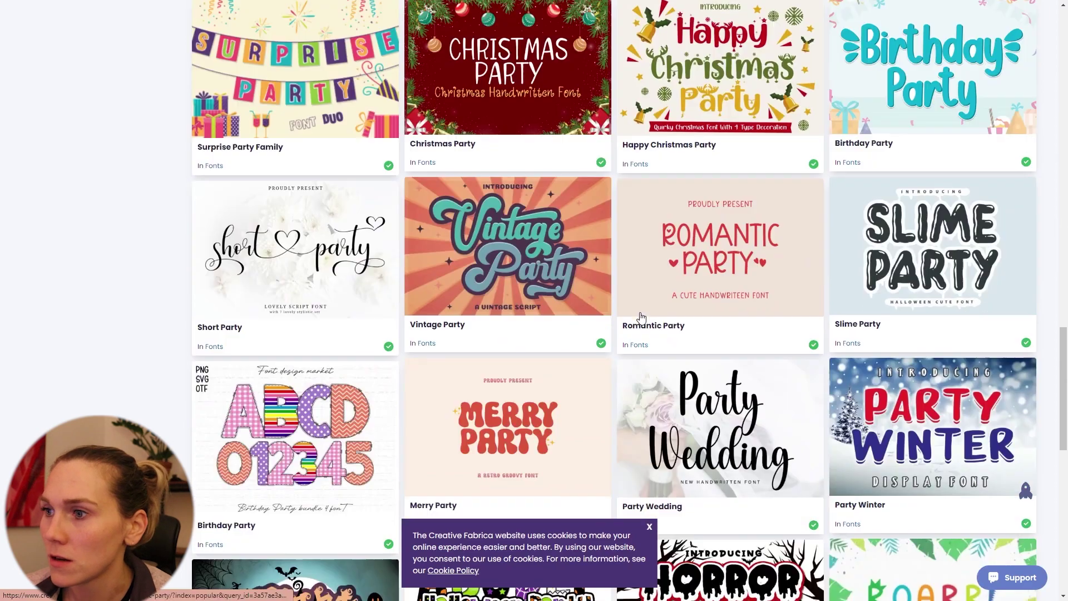
scroll(612, 285, "down", 10)
scroll(601, 286, "up", 15)
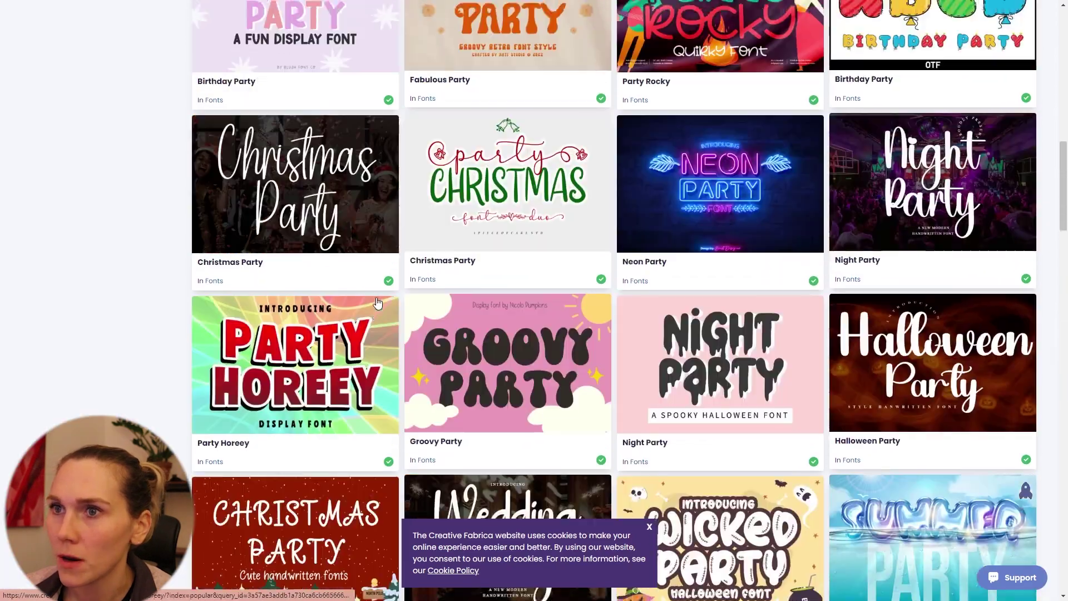
left_click(47, 107)
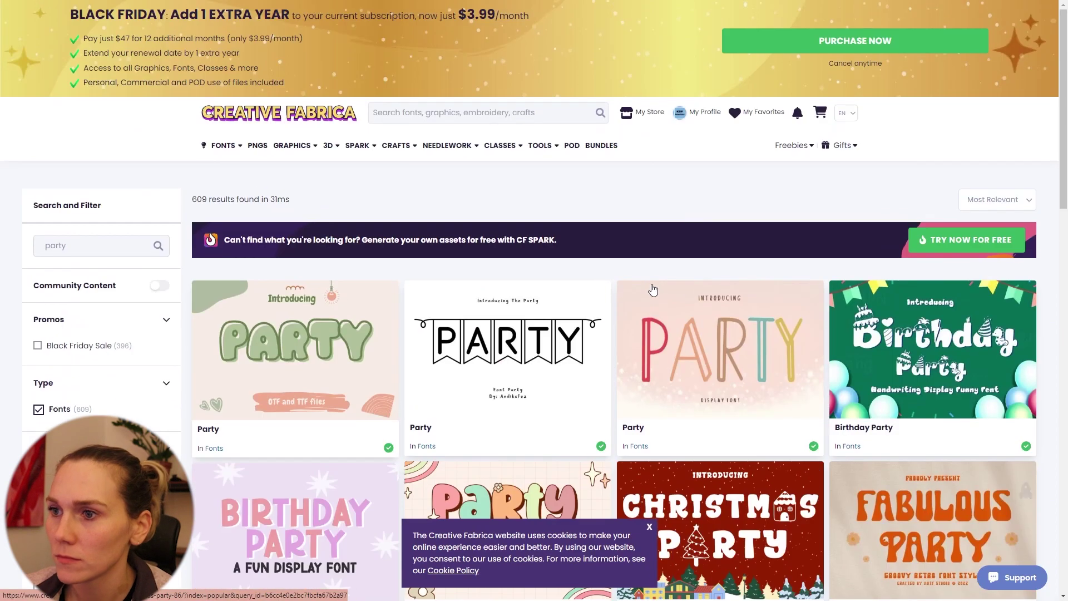
scroll(779, 334, "down", 3)
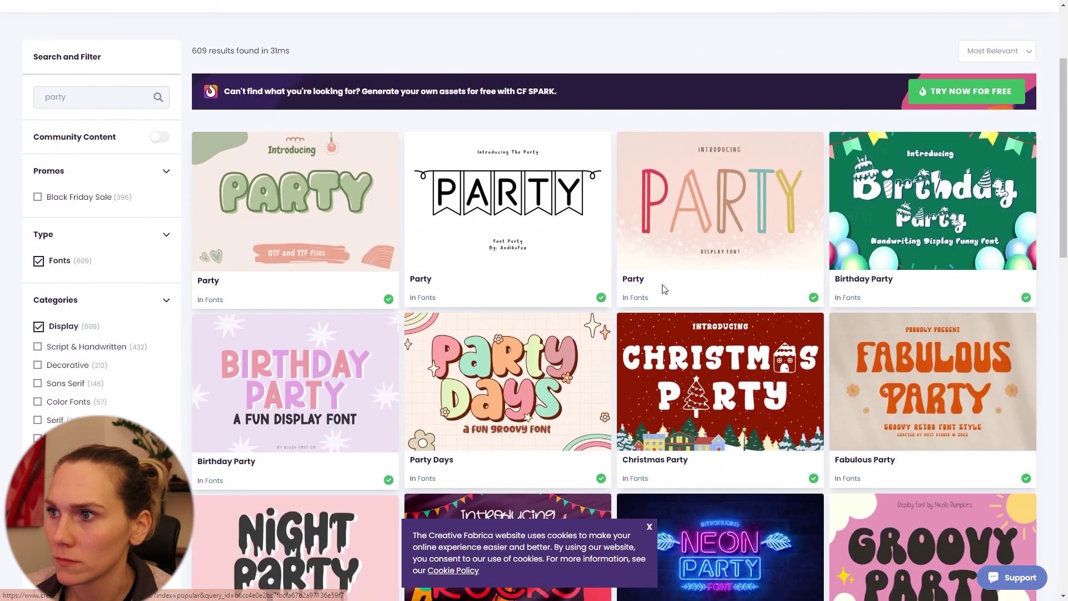
right_click(688, 208)
left_click(702, 223)
Step: Download the Christmas Party font and the Party display font from their product pages
left_click(544, 262)
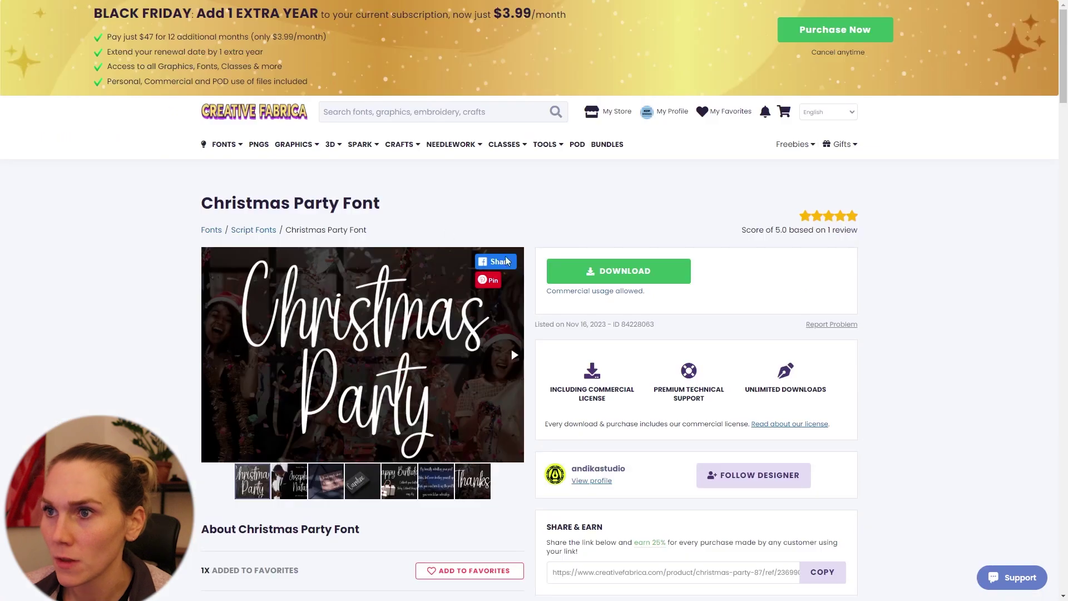
left_click(623, 280)
key("ctrl+Tab")
left_click(622, 280)
key("F11")
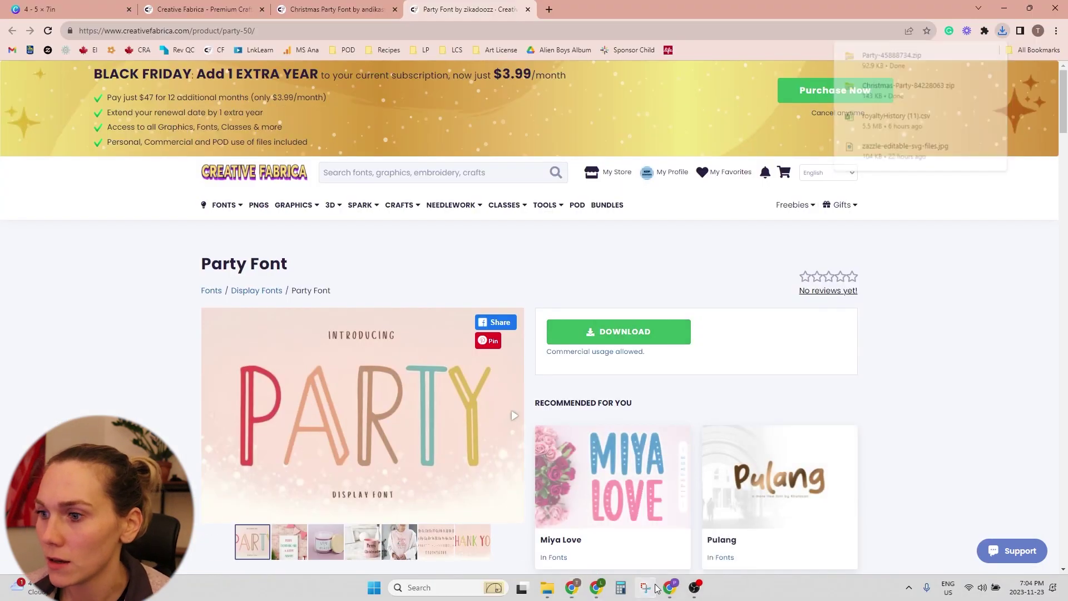
Step: Switch to the Canva design and upload Party.otf from the Party-45888734 download folder as a custom font
key("ctrl+1")
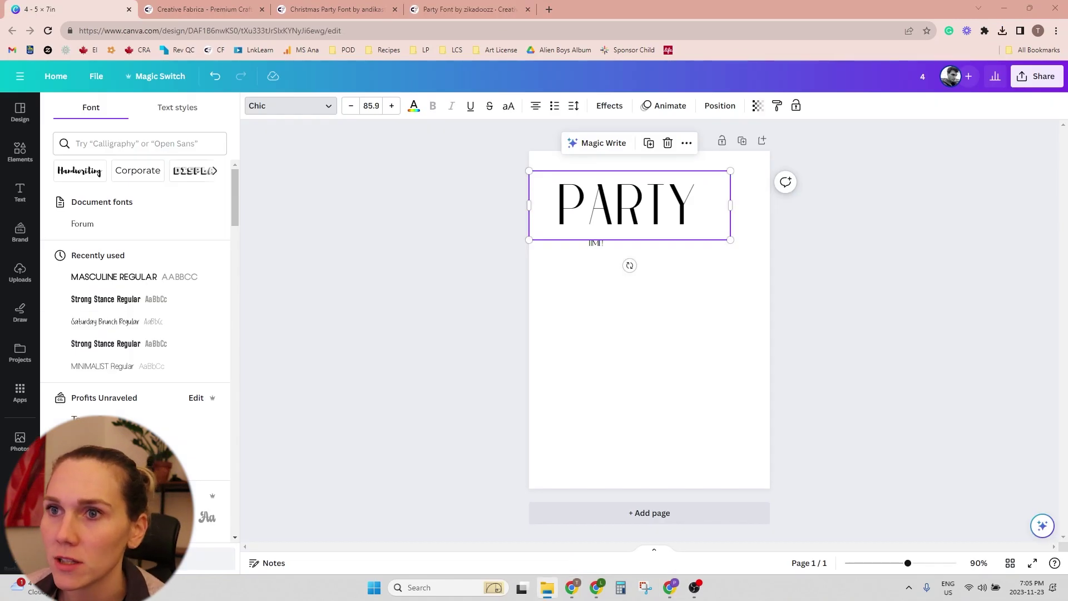
left_click(212, 559)
double_click(167, 191)
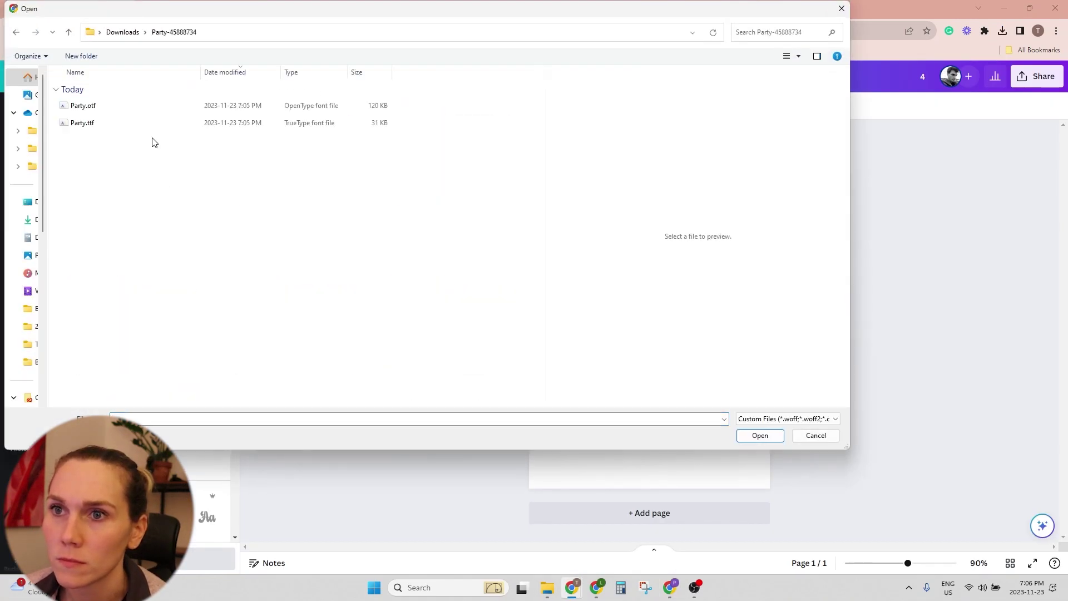
left_click(79, 107)
left_click(760, 436)
left_click(587, 349)
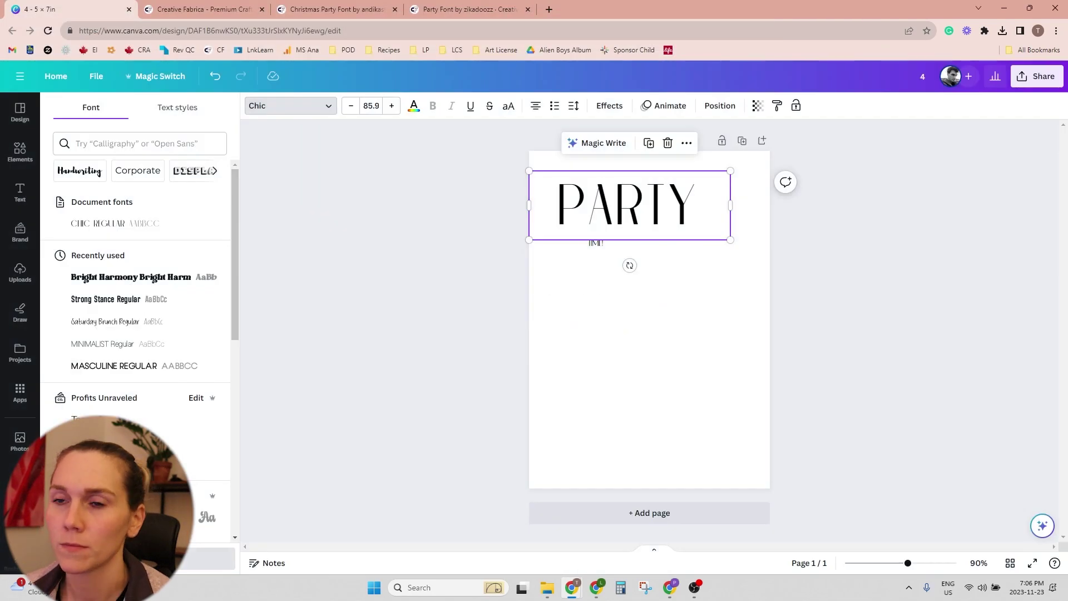
Step: Upload Christmas Party.otf from the Christmas-Party-84228063 download folder as a custom font
left_click(212, 559)
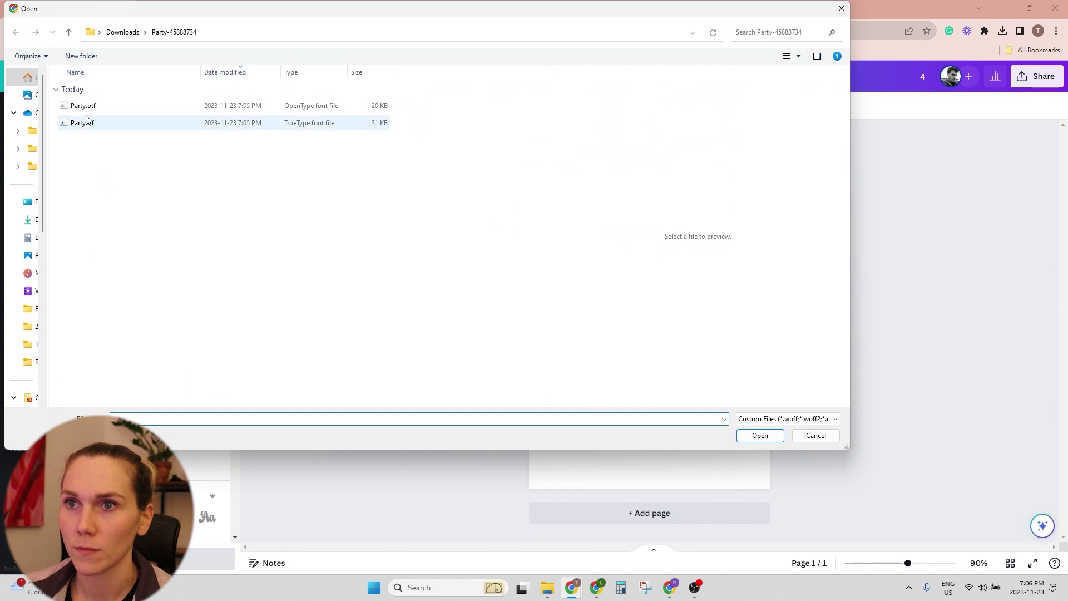
left_click(130, 34)
double_click(291, 150)
left_click(95, 107)
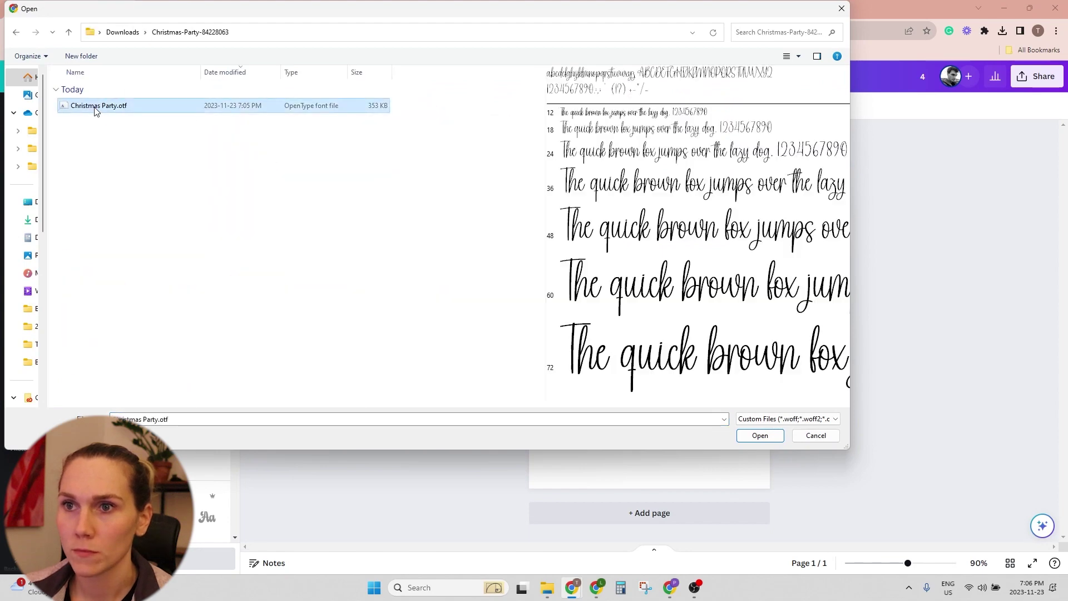
left_click(761, 436)
left_click(624, 352)
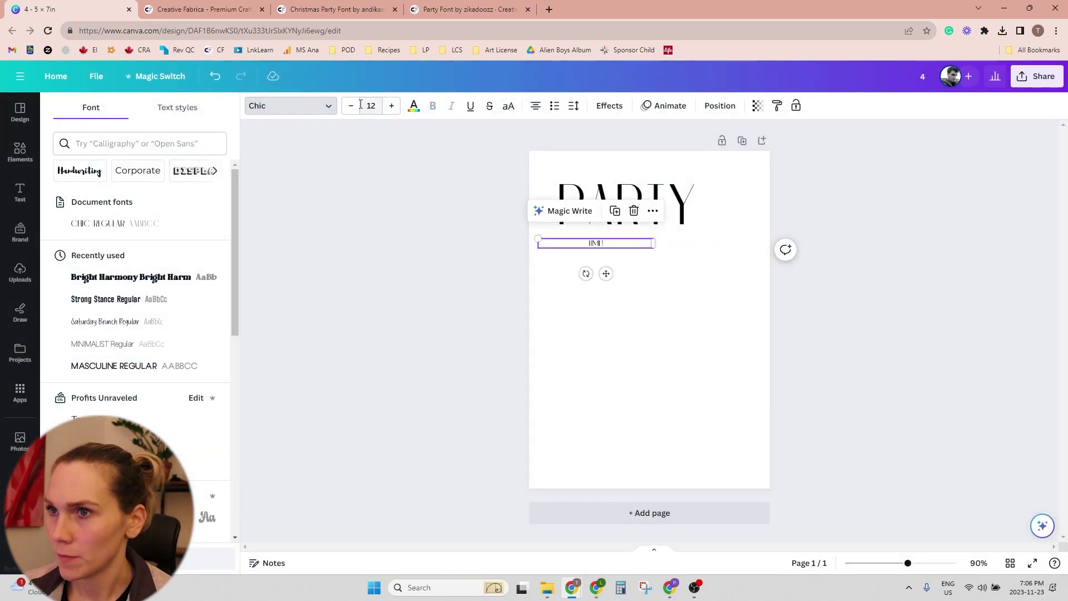
Step: Set the font size of the "Time!" and "Party" texts to 85
left_click(371, 106)
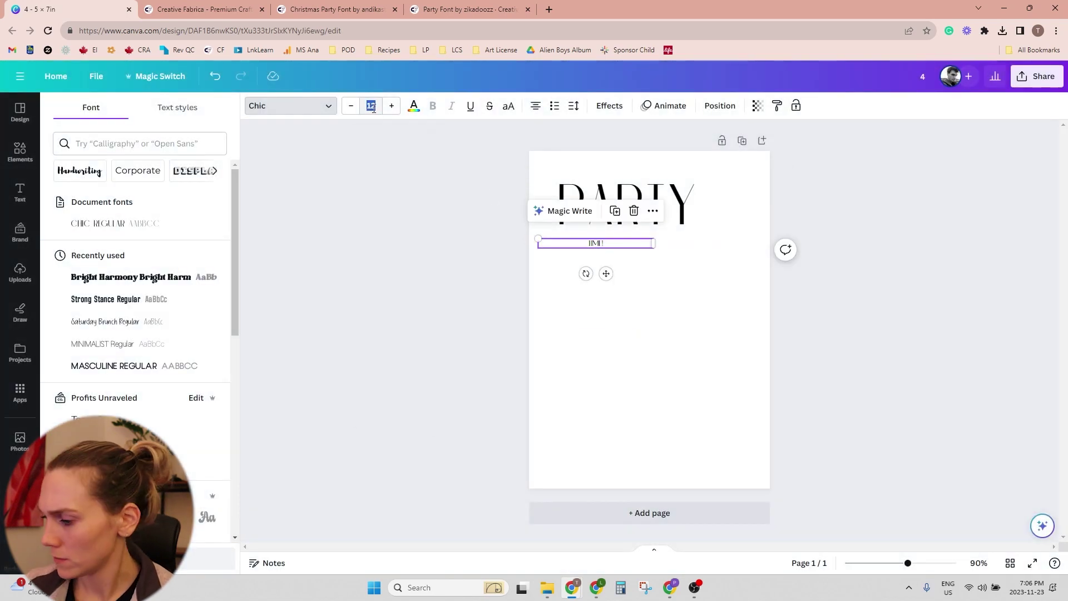
type("85")
key("Return")
left_click(659, 191)
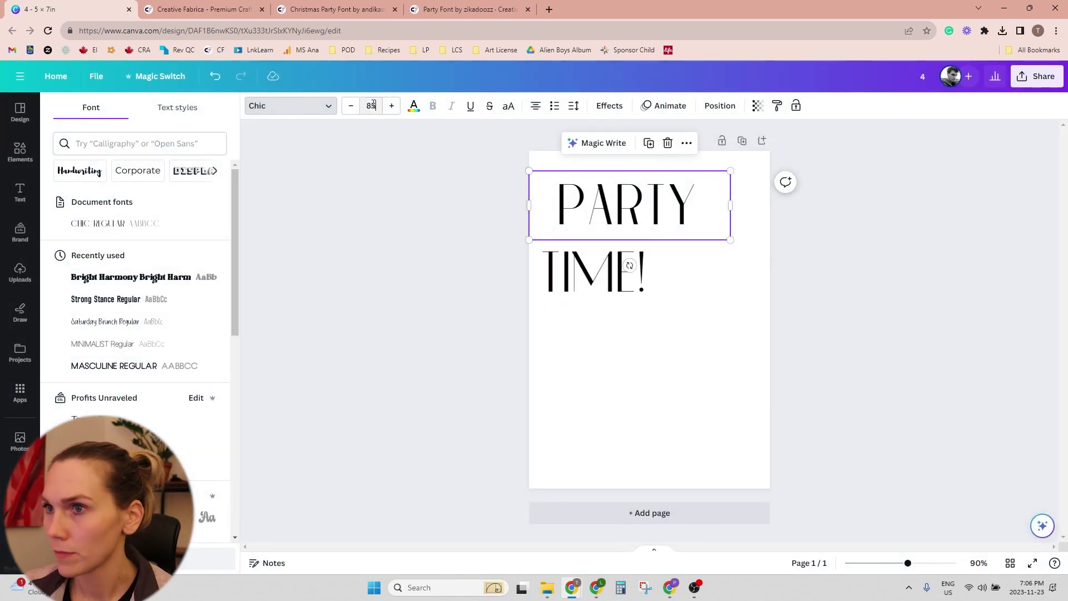
Step: Move "Time!" to the right beneath "Party" and shift "Party" slightly left for a staggered layout
left_click_drag(589, 271, 675, 271)
mouse_move(532, 198)
left_mouse_down()
mouse_move(685, 307)
mouse_move(563, 201)
mouse_move(515, 201)
mouse_move(527, 201)
left_mouse_up()
double_click(526, 202)
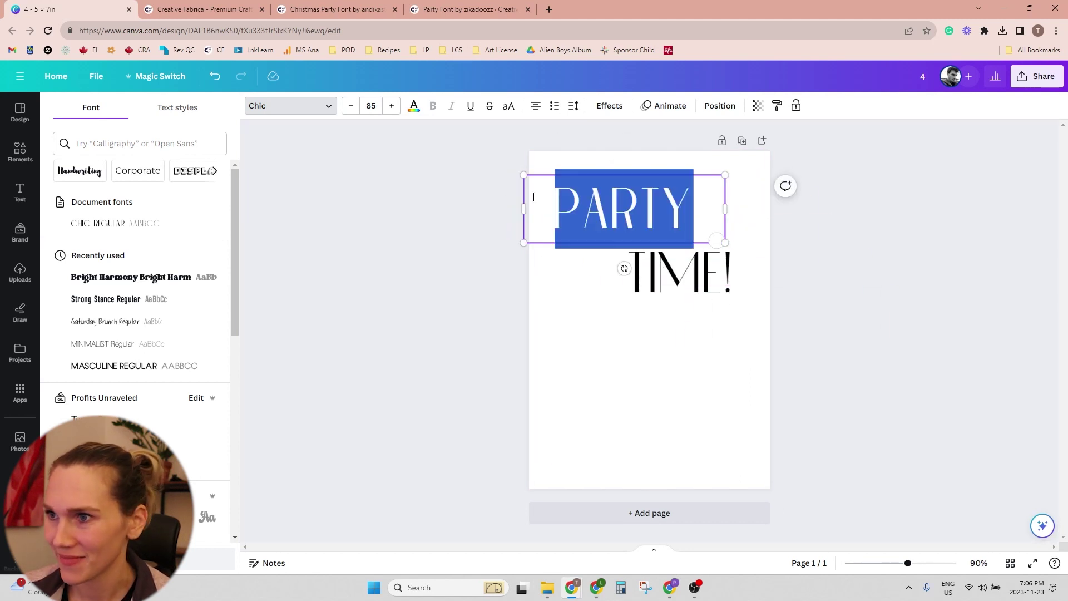
left_click(462, 170)
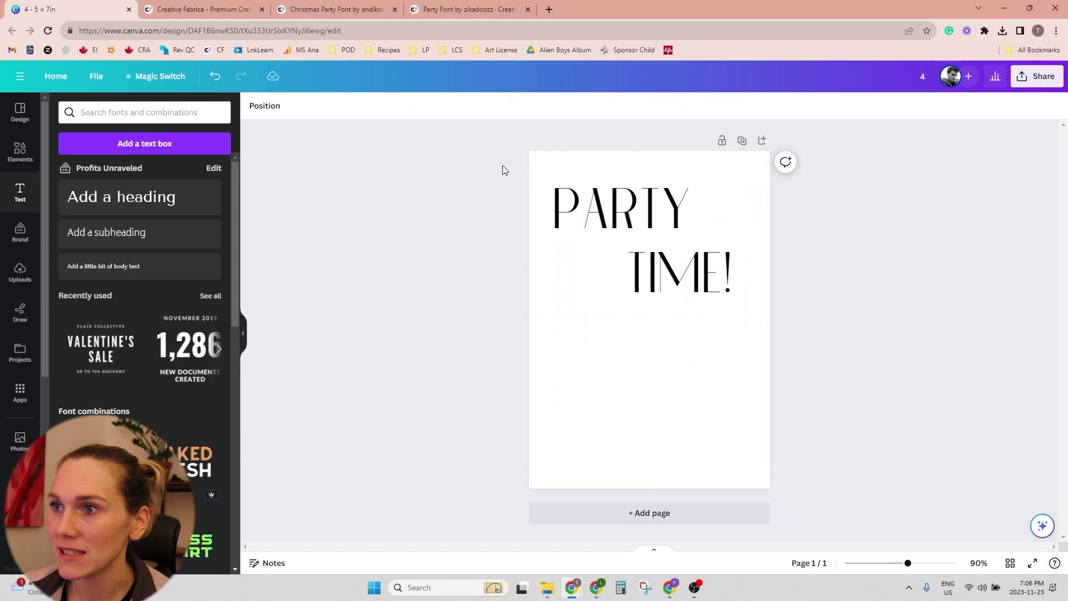
Step: Try Party Regular on the "Party" and "Time!" texts together and set both to Christmas Party Regular
left_click_drag(496, 167, 741, 311)
left_click(325, 107)
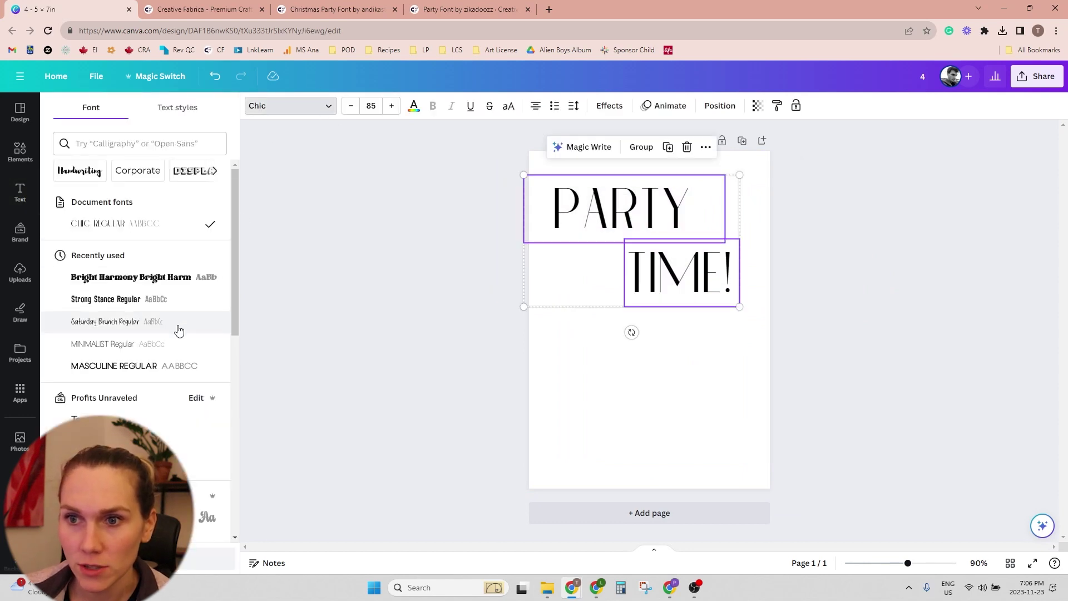
scroll(177, 331, "down", 5)
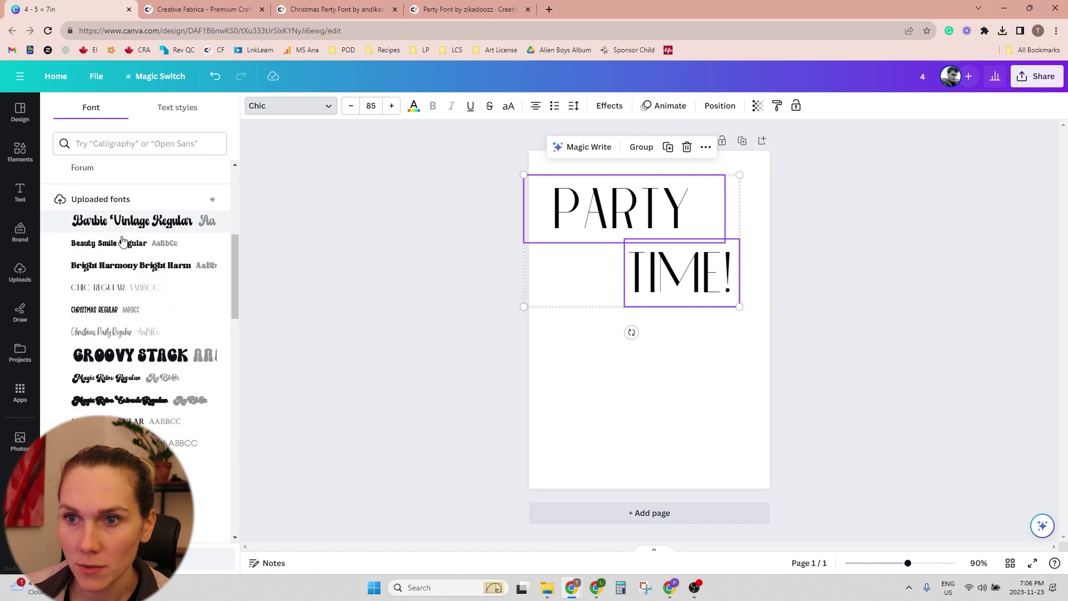
scroll(125, 305, "down", 3)
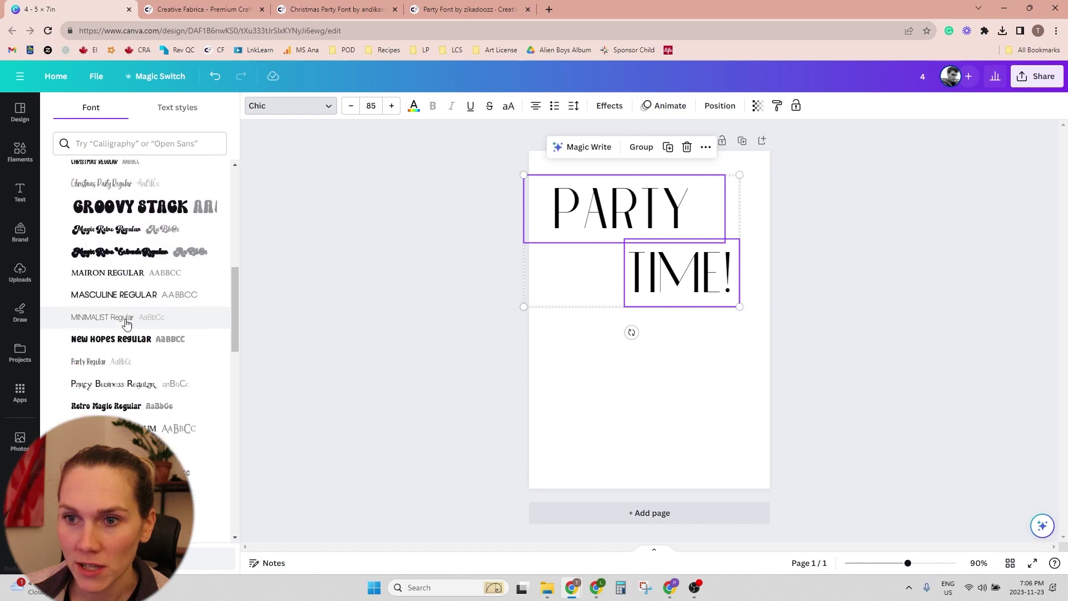
left_click(92, 372)
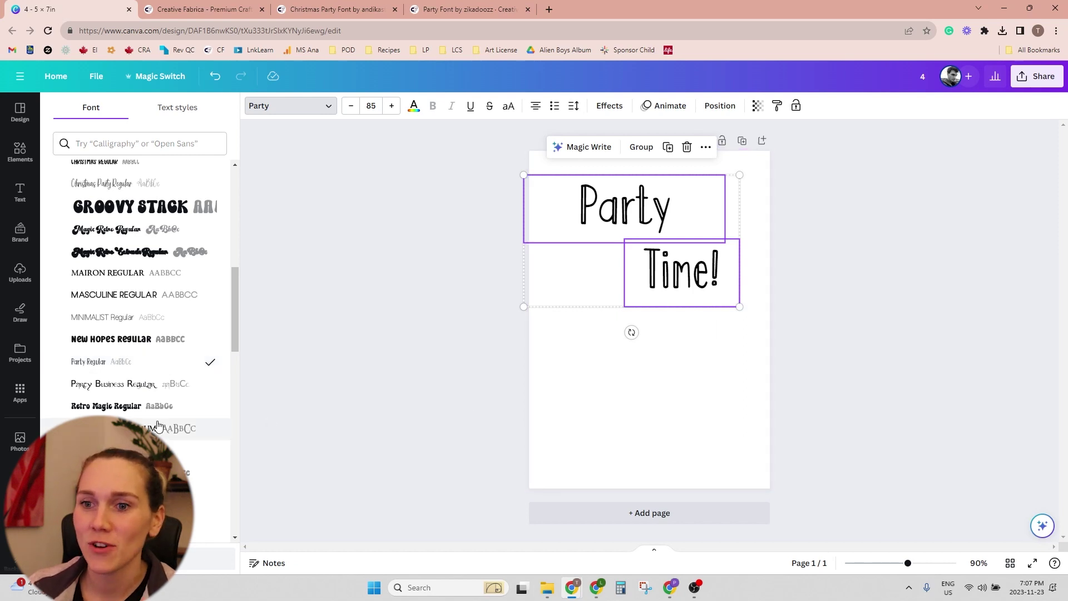
scroll(186, 417, "down", 3)
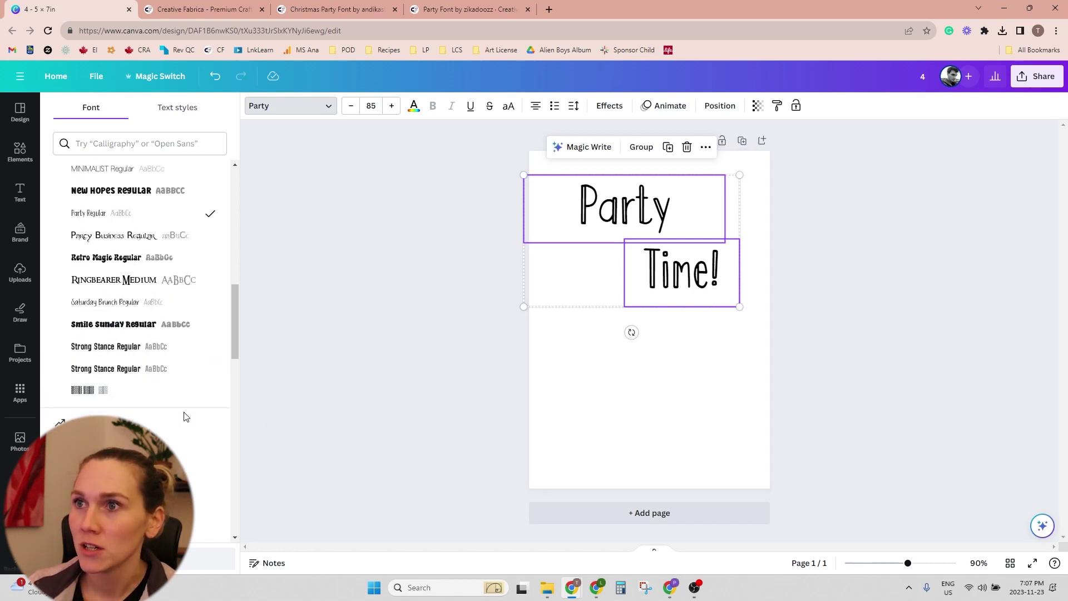
scroll(160, 400, "up", 6)
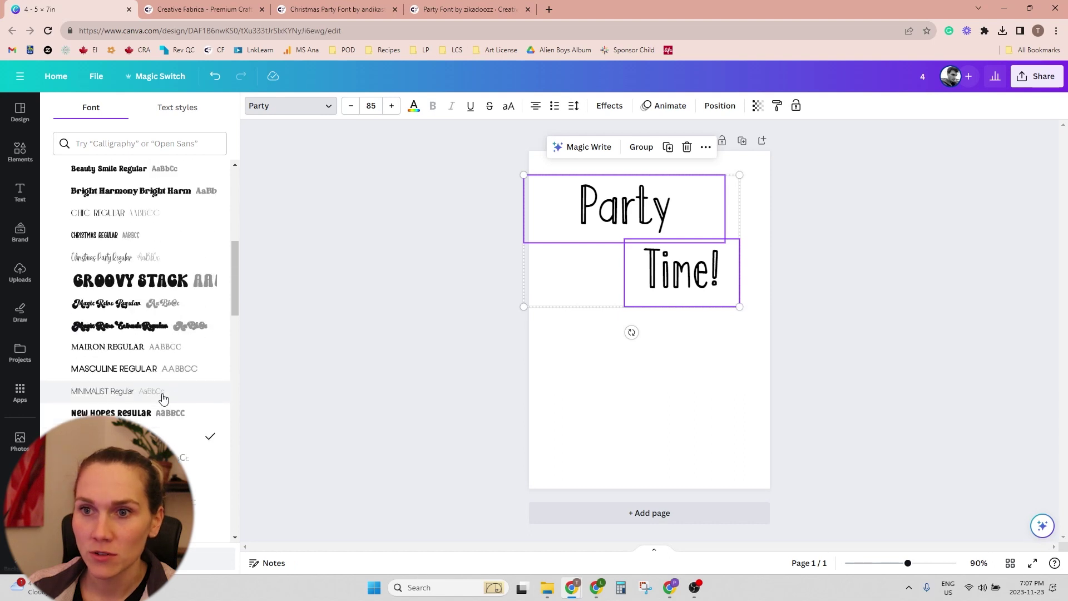
left_click(126, 332)
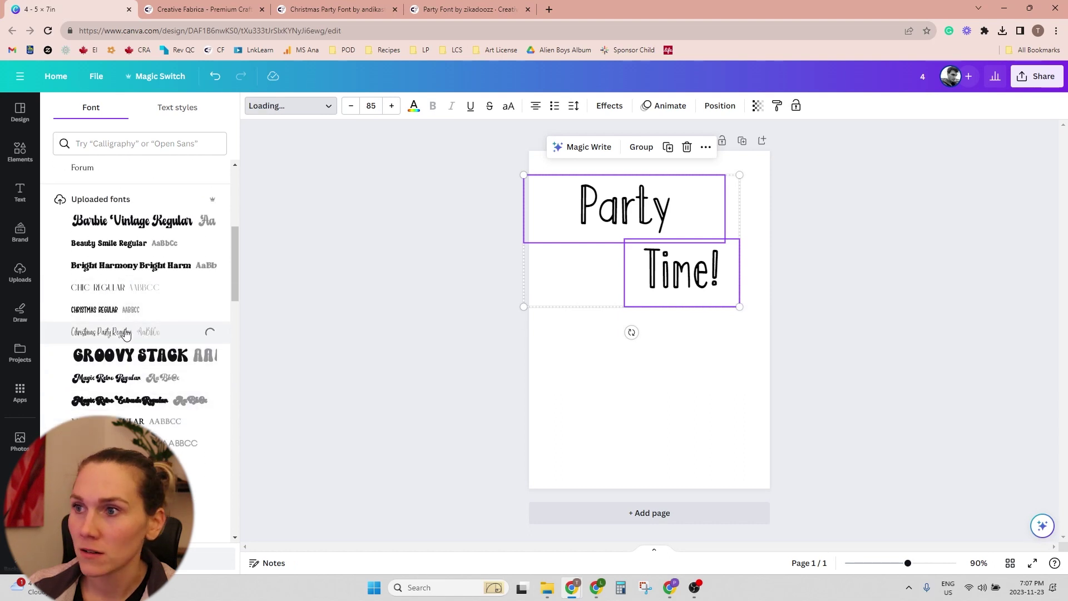
Step: Move "Time!" left so it sits closer beneath "Party"
left_click(687, 273)
left_click_drag(687, 273, 651, 273)
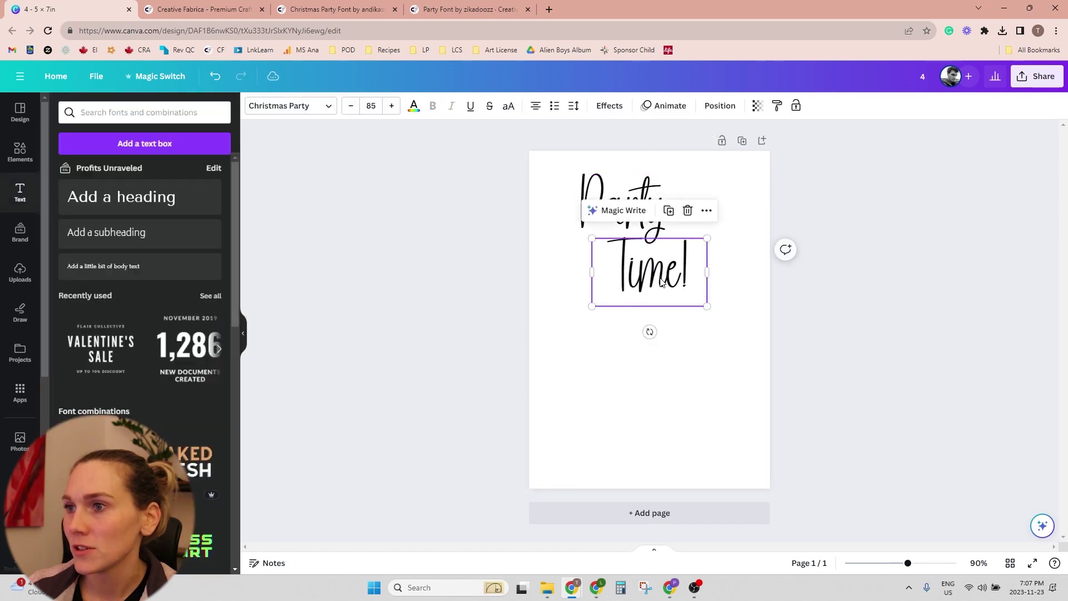
left_click(784, 274)
left_click(623, 284)
Step: Enlarge both texts together to font size 124 and position them in the upper part of the page
left_click_drag(499, 195, 817, 364)
left_click_drag(703, 297, 667, 294)
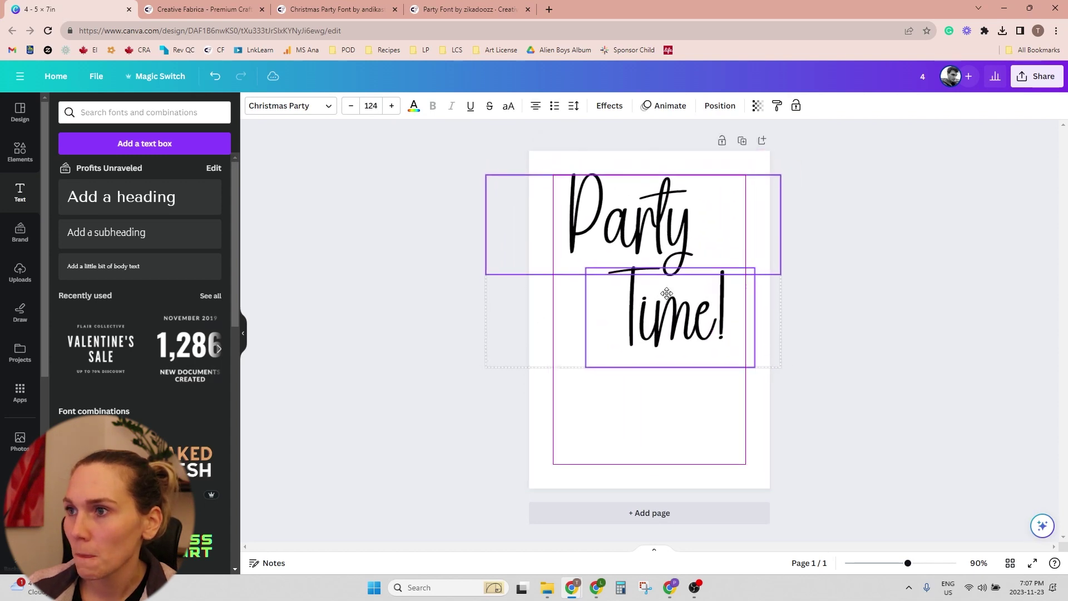
left_click(829, 258)
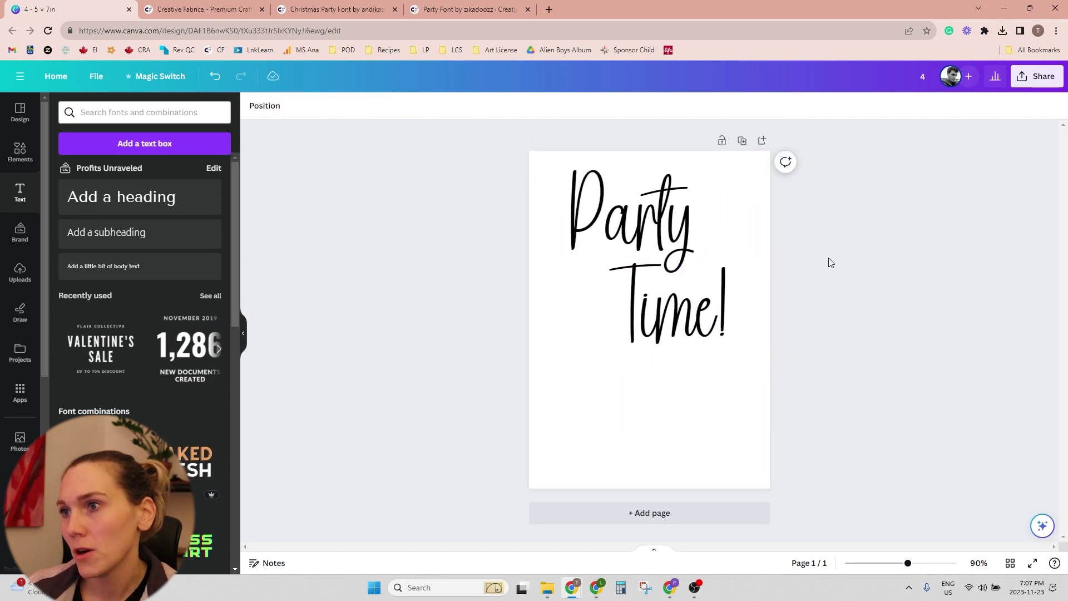
Step: Duplicate the page and set both texts on the copy to Chic Regular
left_click(742, 141)
left_click_drag(492, 201, 772, 365)
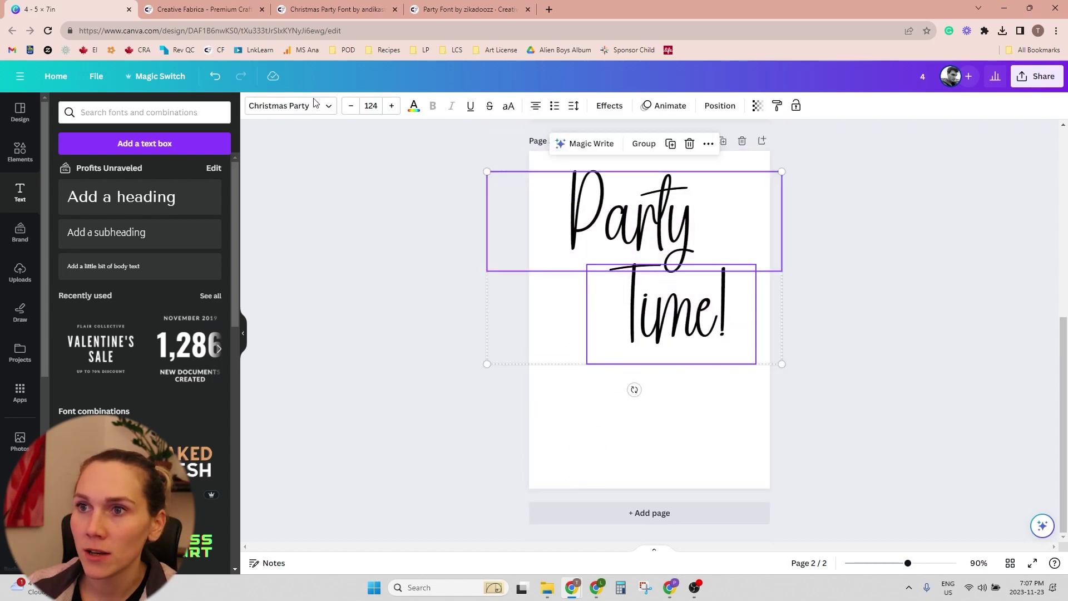
left_click(290, 106)
left_click(112, 288)
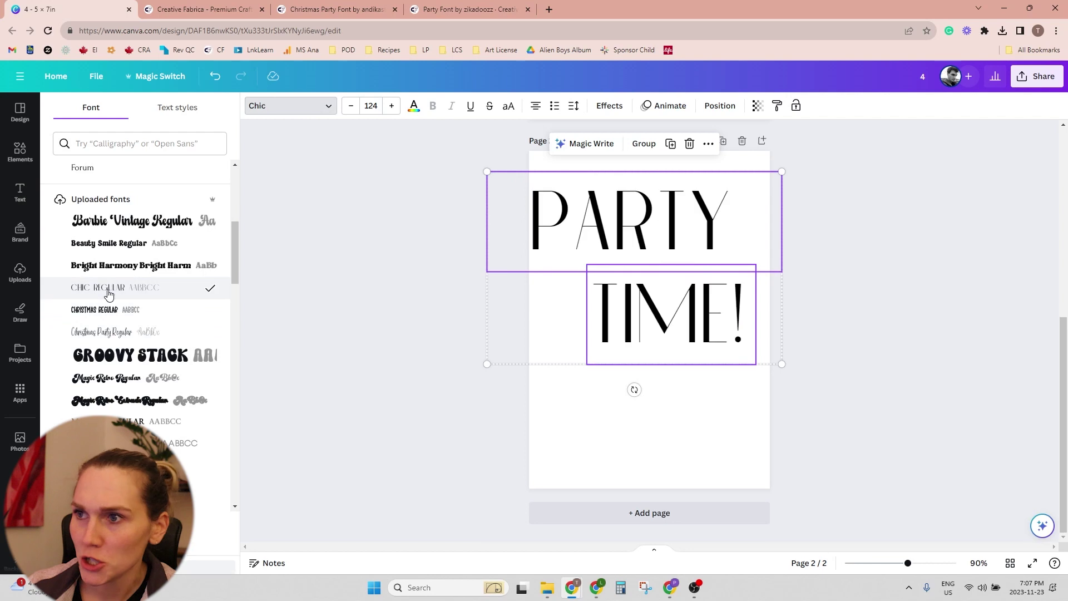
Step: Move both texts on page 2 slightly up and to the right, and select the "Party" text
left_click(686, 220)
left_click_drag(655, 226, 665, 213)
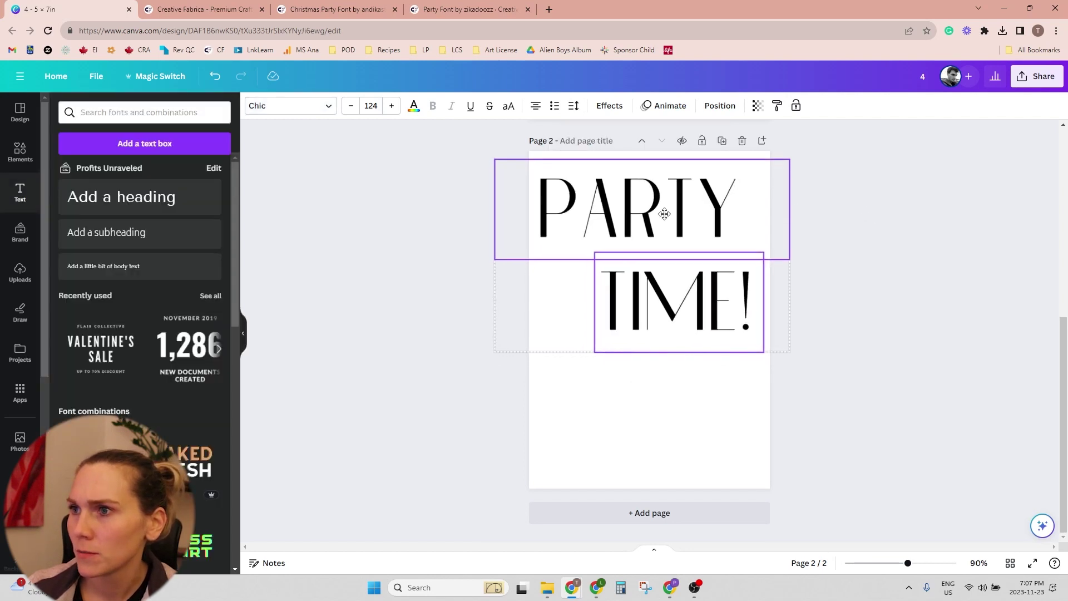
left_click(843, 203)
left_click(681, 301)
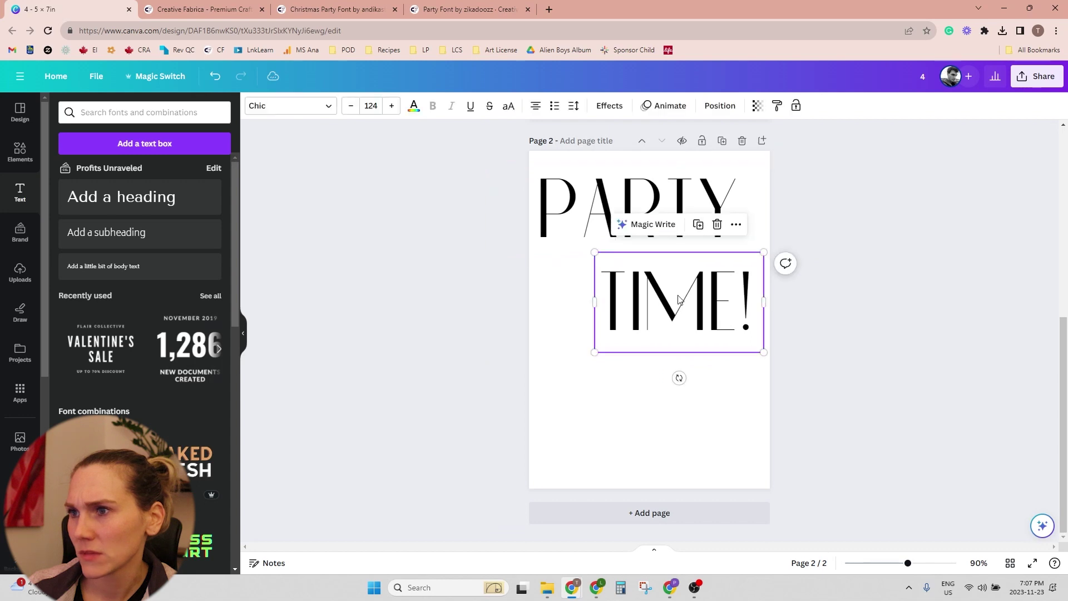
left_click(903, 206)
left_click(711, 205)
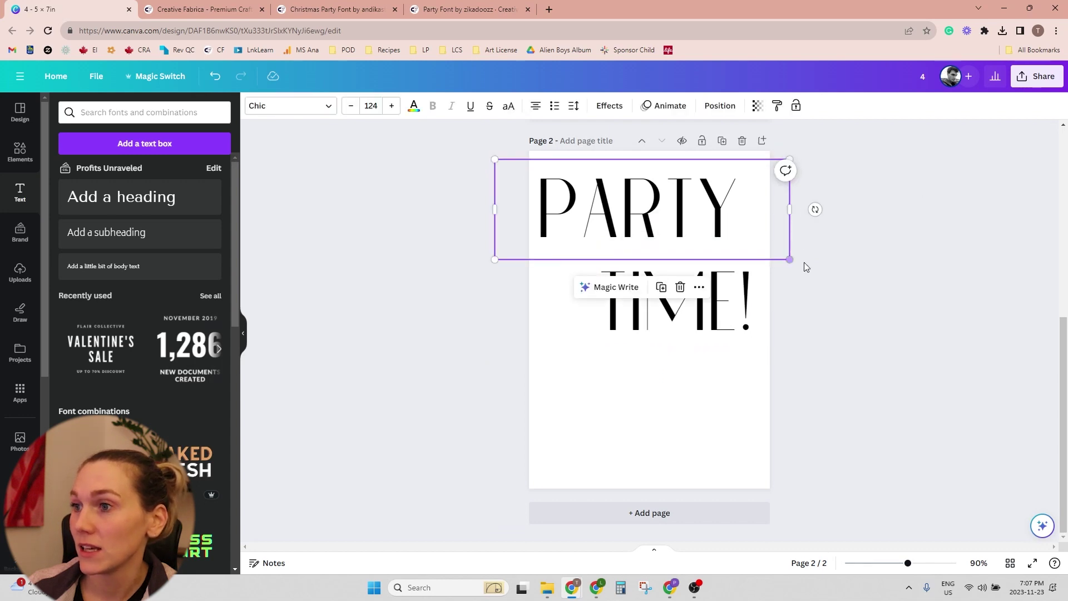
Step: Shrink both texts on page 2 slightly and stagger them, with "Party" near the left edge and "Time!" lower near the right edge
left_click_drag(878, 182, 533, 352)
left_click_drag(790, 159, 751, 184)
left_click(618, 228)
left_click_drag(617, 228, 622, 214)
left_click(660, 305)
left_click_drag(660, 304, 698, 283)
left_click(767, 215)
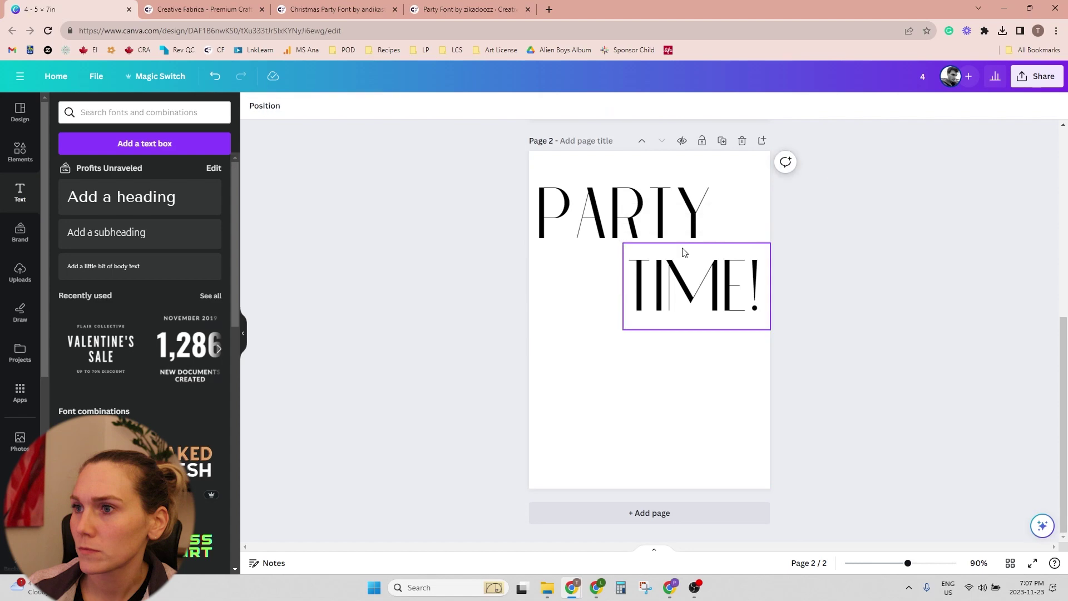
left_click_drag(835, 201, 655, 314)
left_click(853, 206)
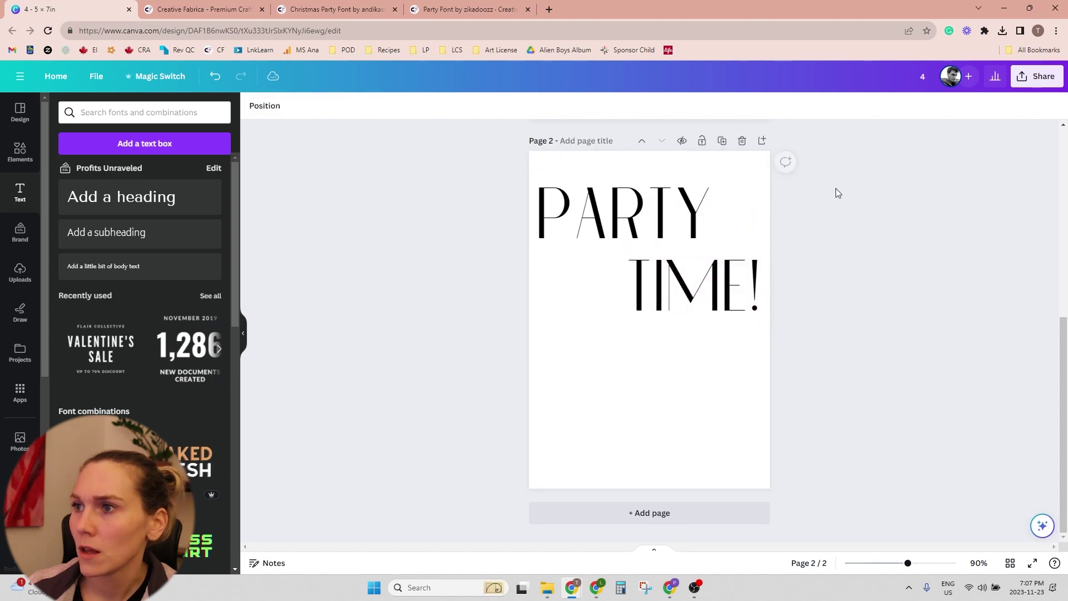
Step: Download all pages of the design as PNG files with a transparent background
left_click(1036, 78)
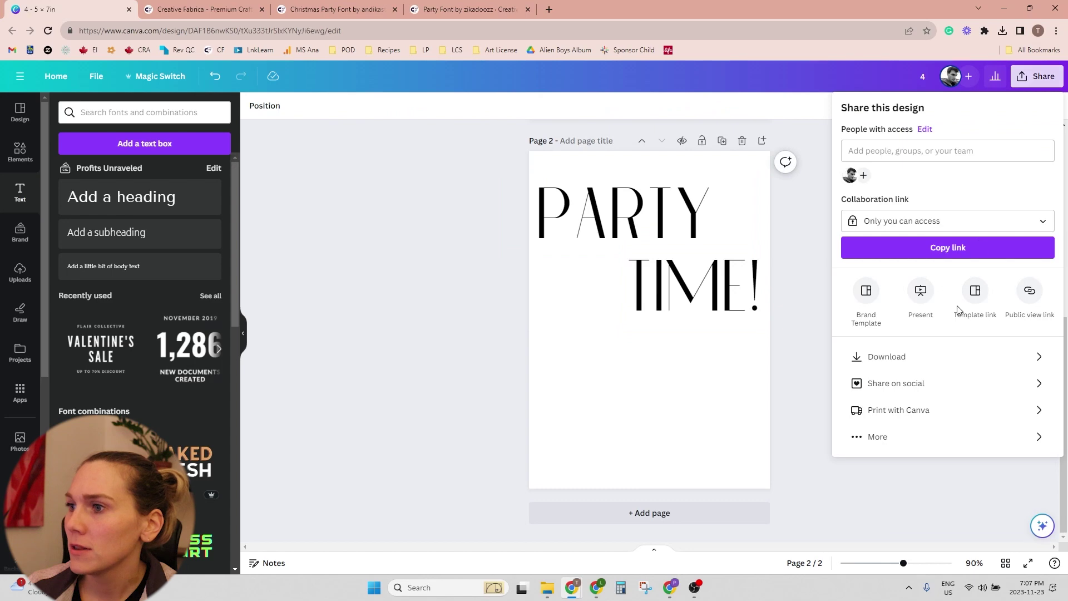
left_click(936, 356)
left_click(932, 219)
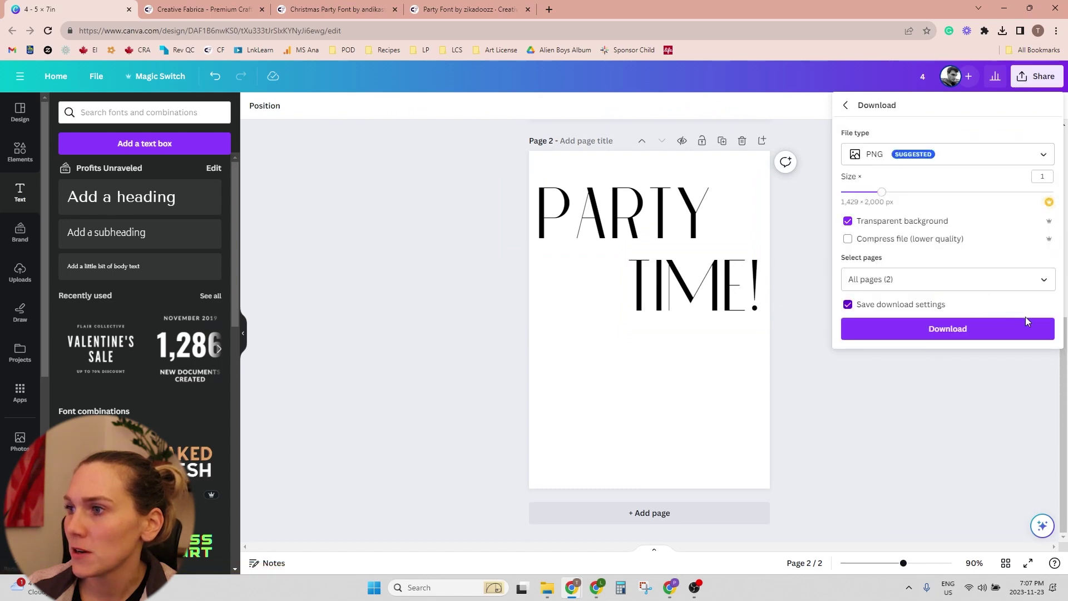
left_click(1009, 330)
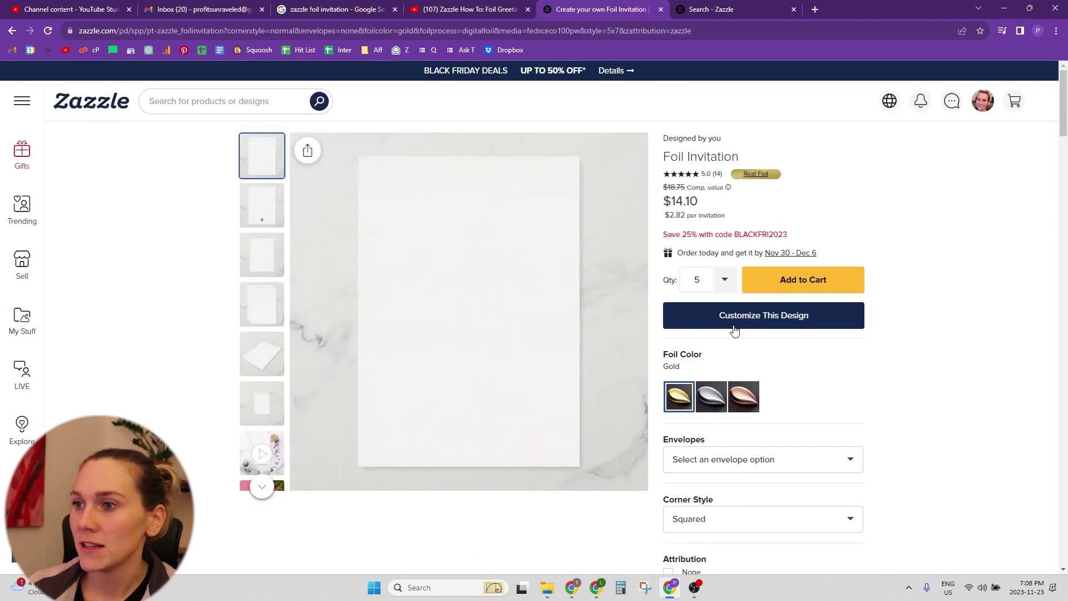
Step: On Zazzle's Foil Invitation page, look at the Silver and Rose Gold foil colors and return to Gold
left_click(713, 394)
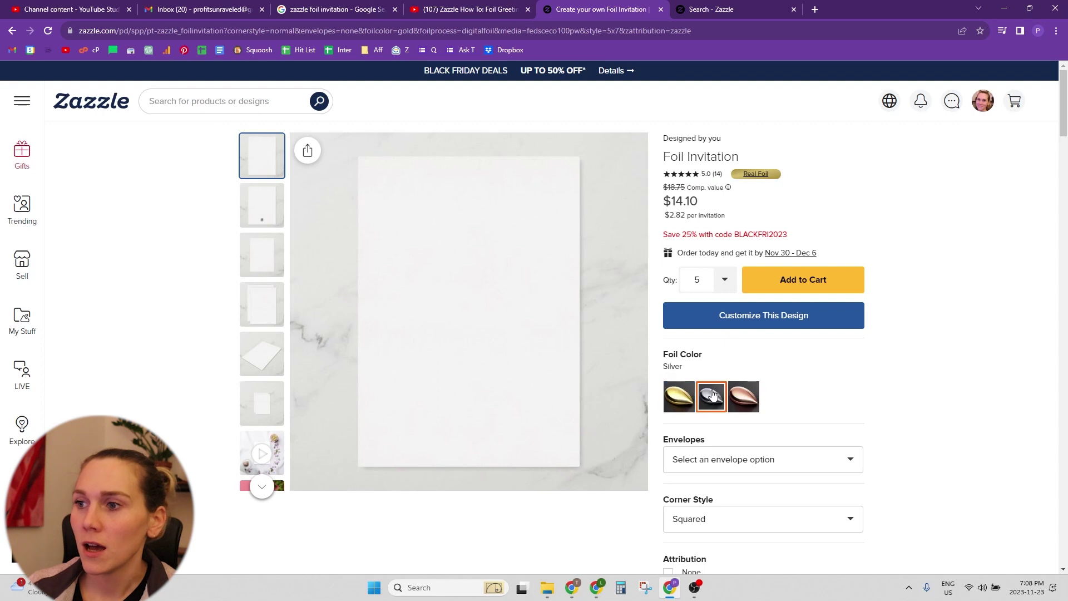
left_click(750, 393)
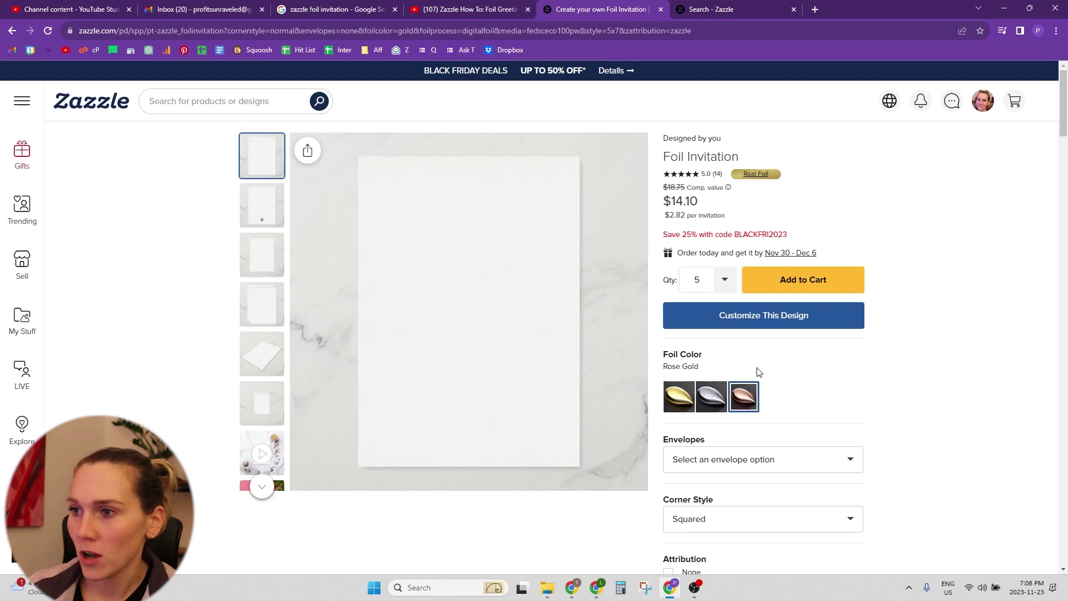
left_click(674, 404)
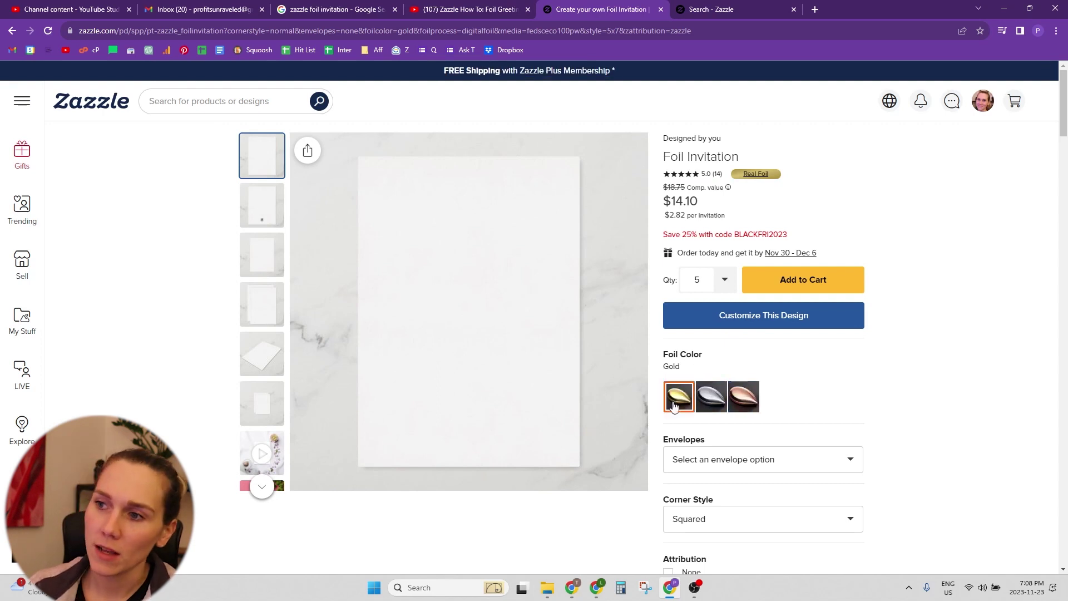
Step: Open the blank foil invitation for customizing and place the downloaded 1.png on its Front Foil layer
left_click(745, 327)
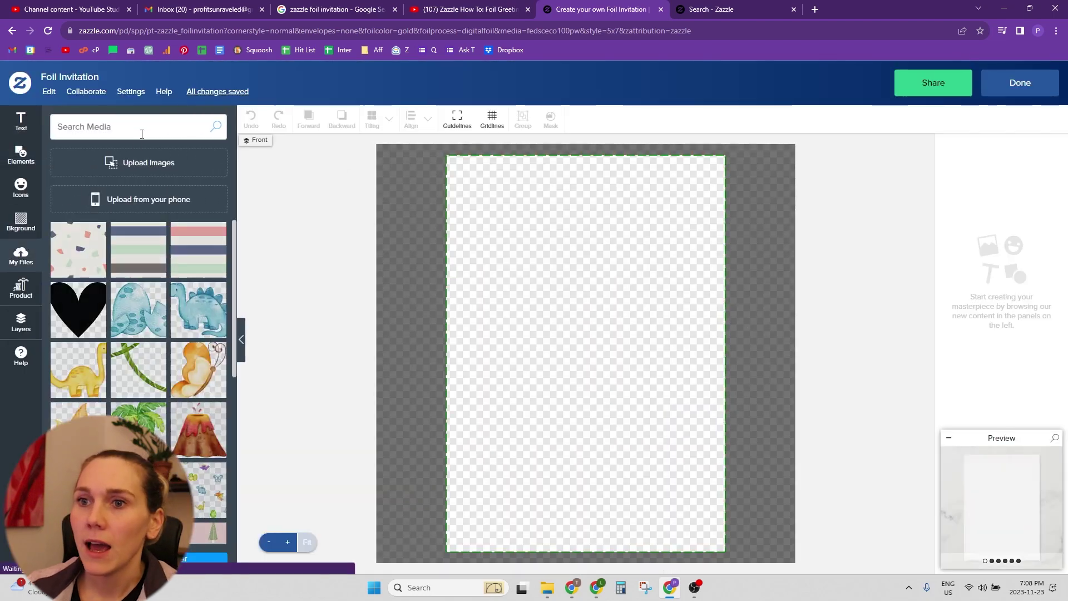
left_click(9, 318)
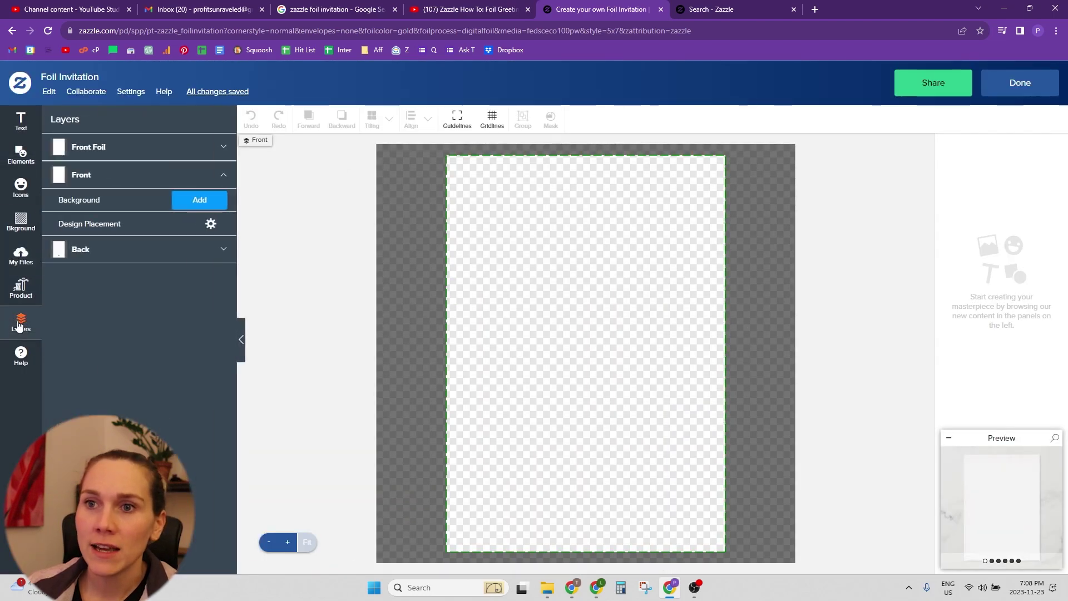
left_click(104, 152)
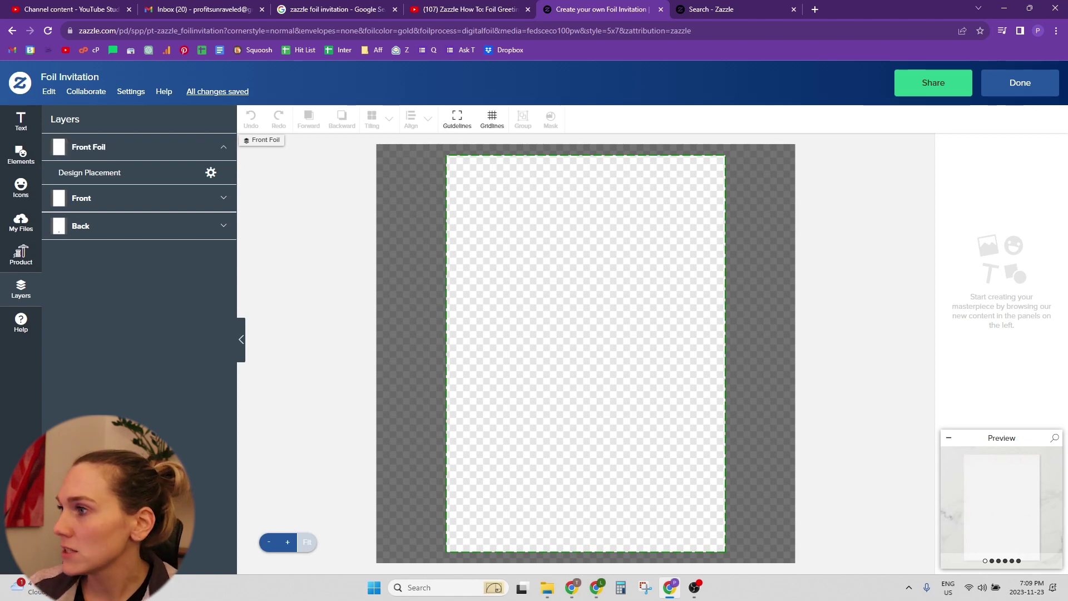
left_click_drag(1067, 301, 477, 220)
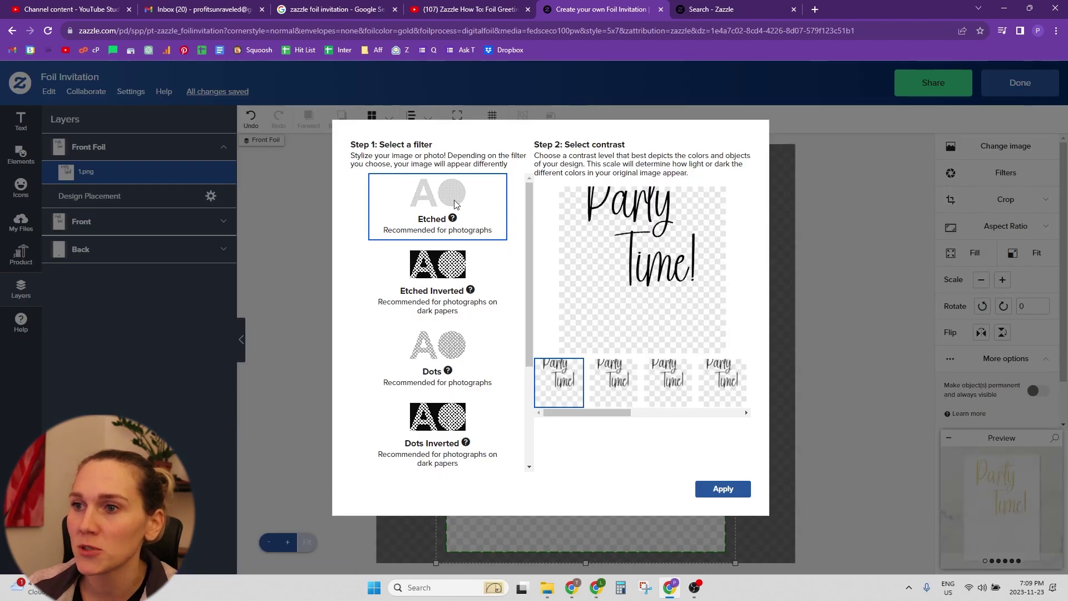
Step: Browse the foil filters, try Inverted with its contrast levels, and apply the Solid filter to the "Party Time!" image
scroll(445, 279, "down", 3)
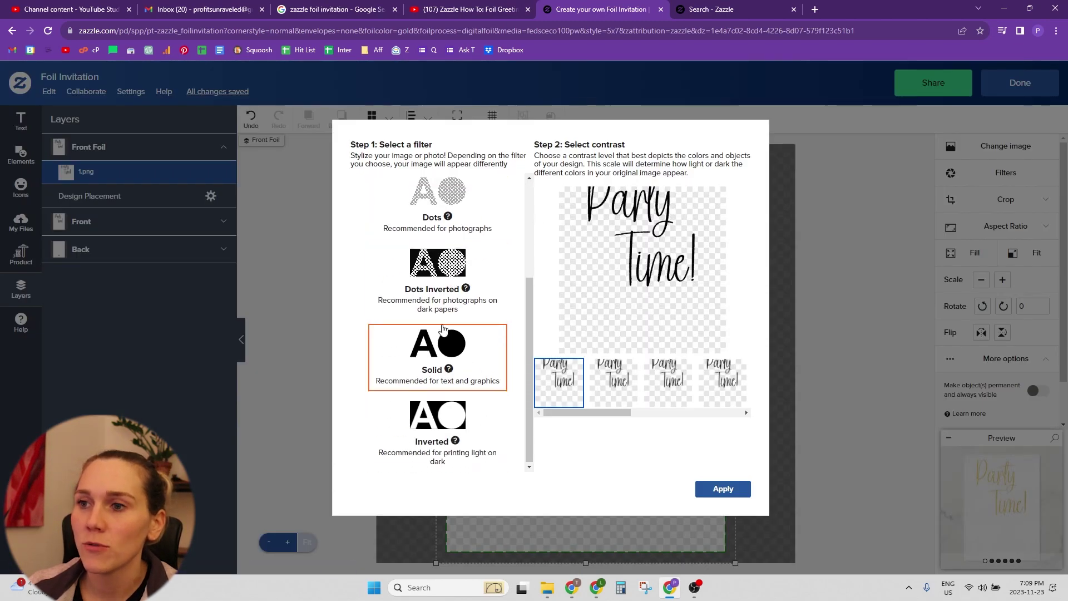
scroll(459, 274, "up", 3)
scroll(466, 273, "down", 5)
left_click(438, 425)
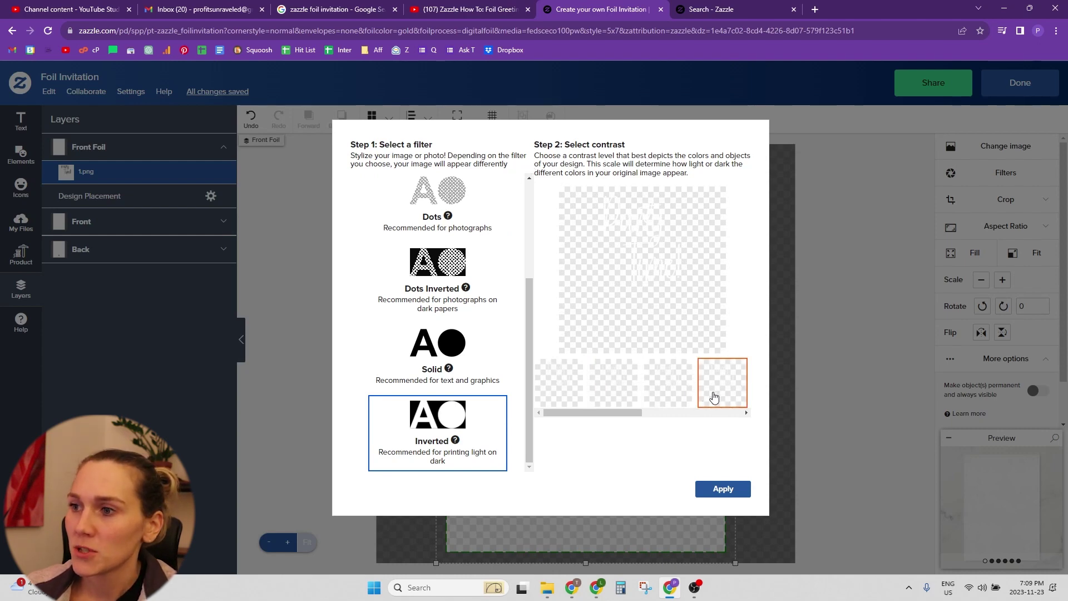
left_click_drag(613, 413, 692, 419)
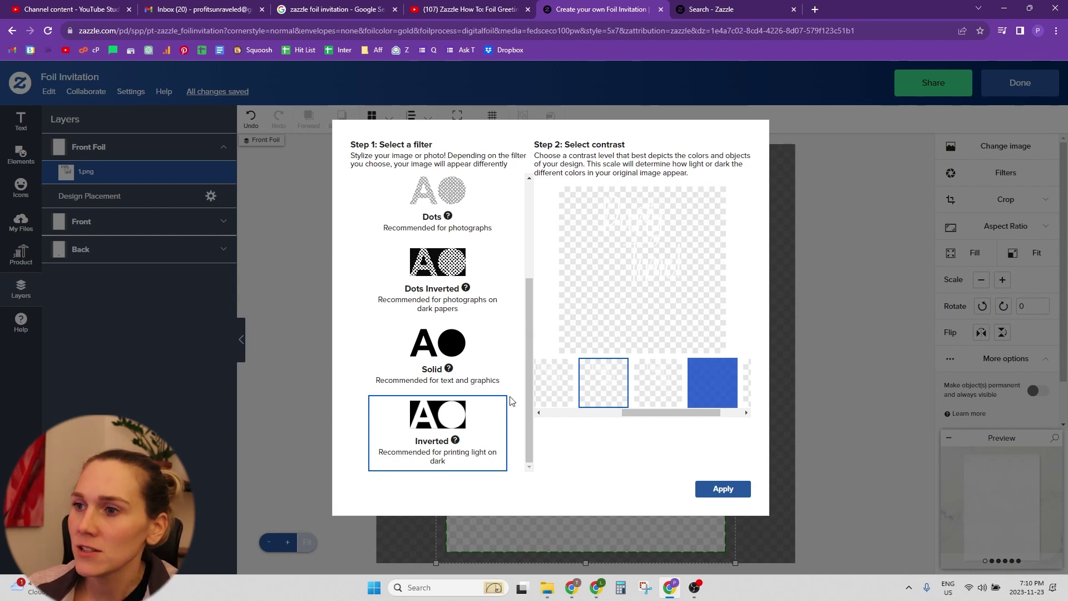
left_click(453, 377)
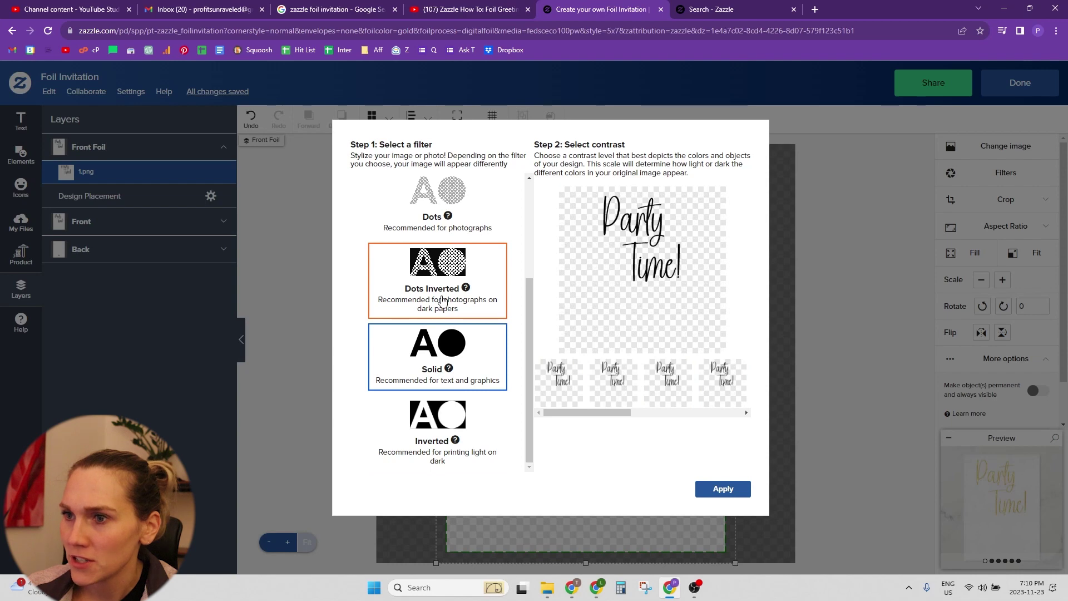
left_click(722, 489)
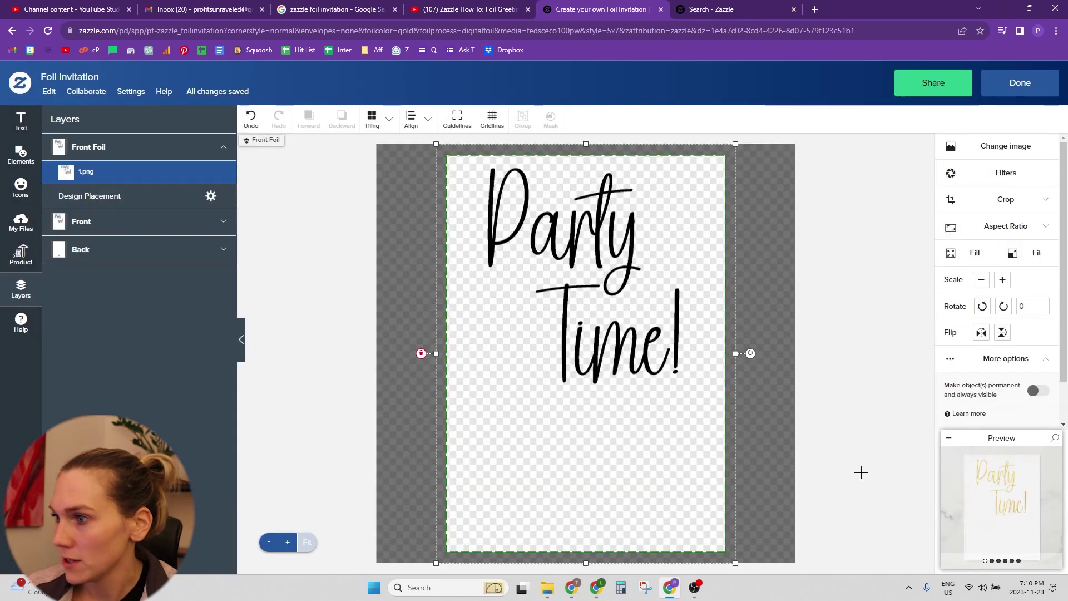
Step: Fine-tune the scale of the "Party Time!" foil image by shrinking and enlarging it, and check the enlarged preview
left_click(988, 492)
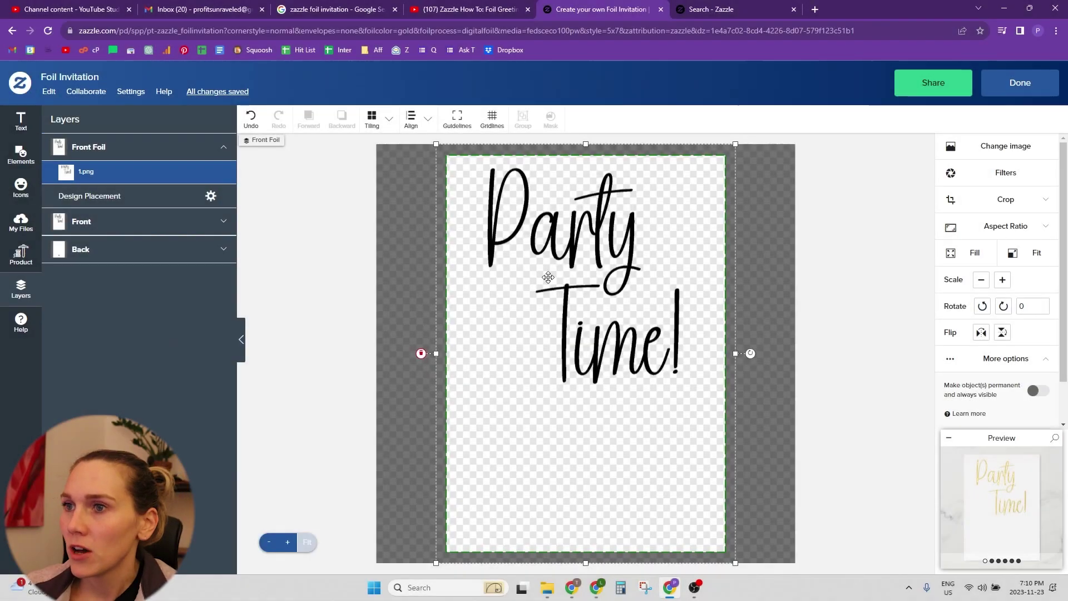
left_click(981, 279)
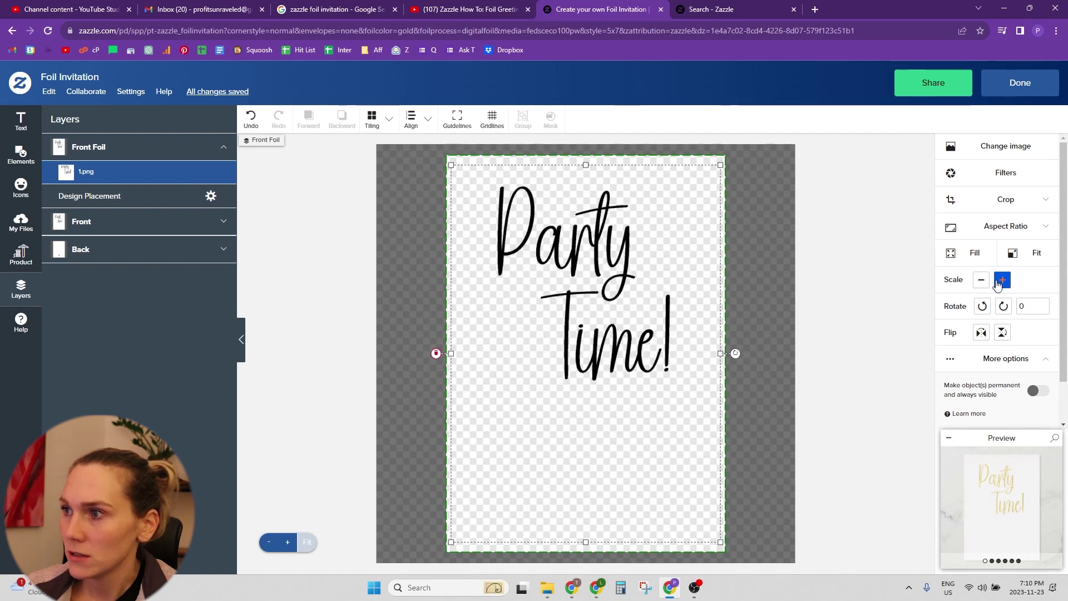
left_click(997, 529)
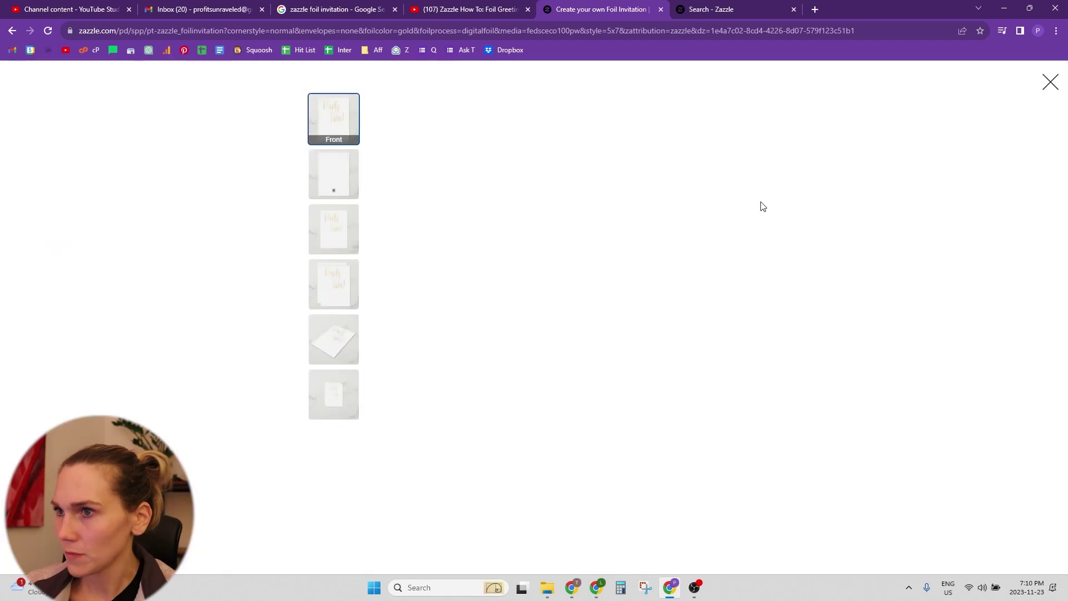
left_click(1049, 80)
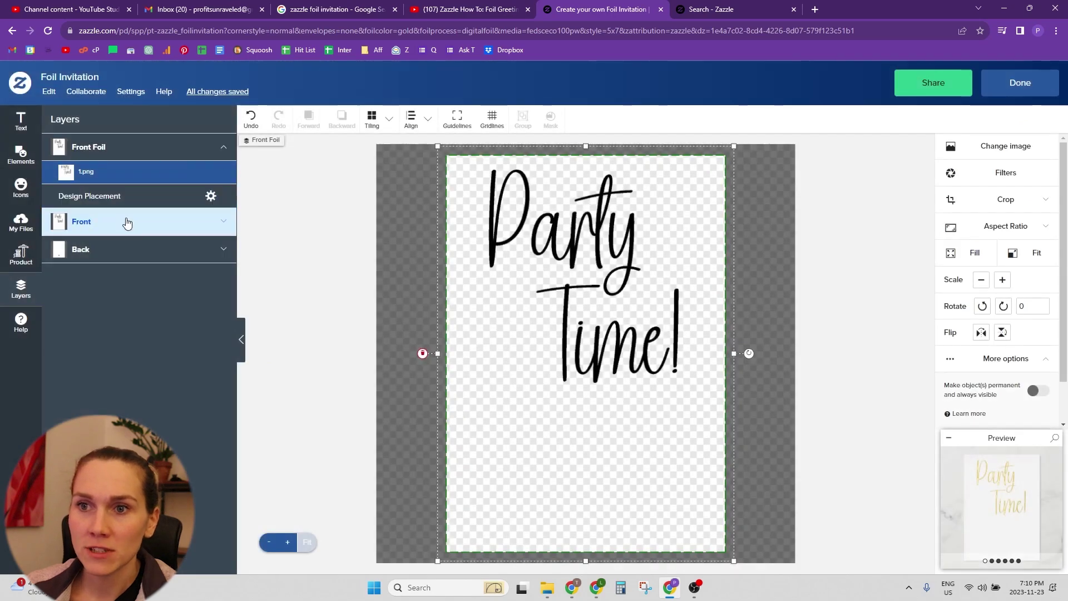
Step: Fill the Front layer's background with black, check the enlarged preview, and return to the design editor
left_click(128, 225)
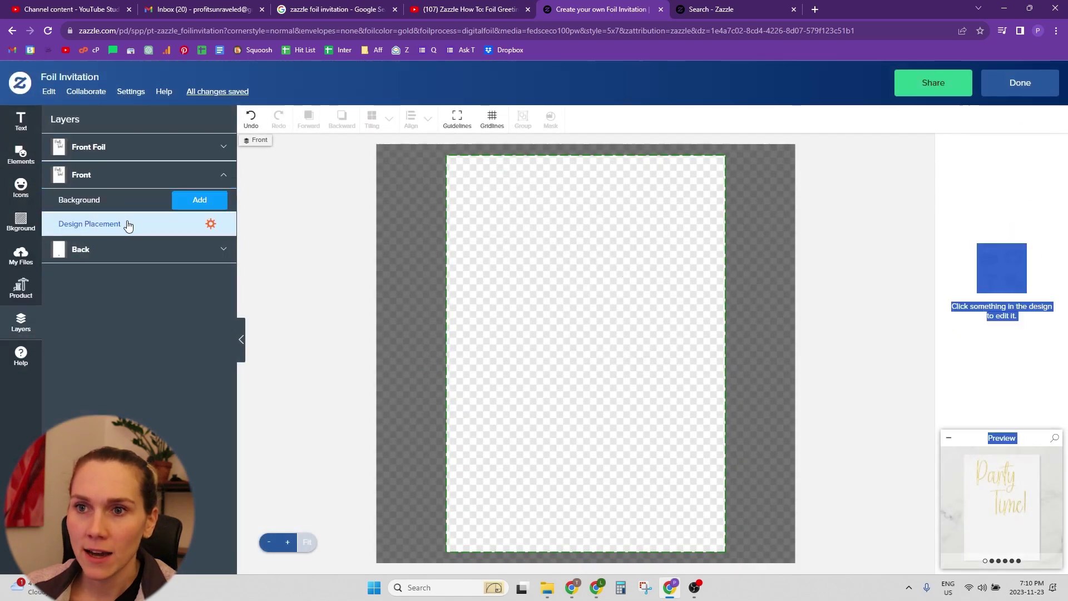
left_click(179, 195)
left_click(87, 197)
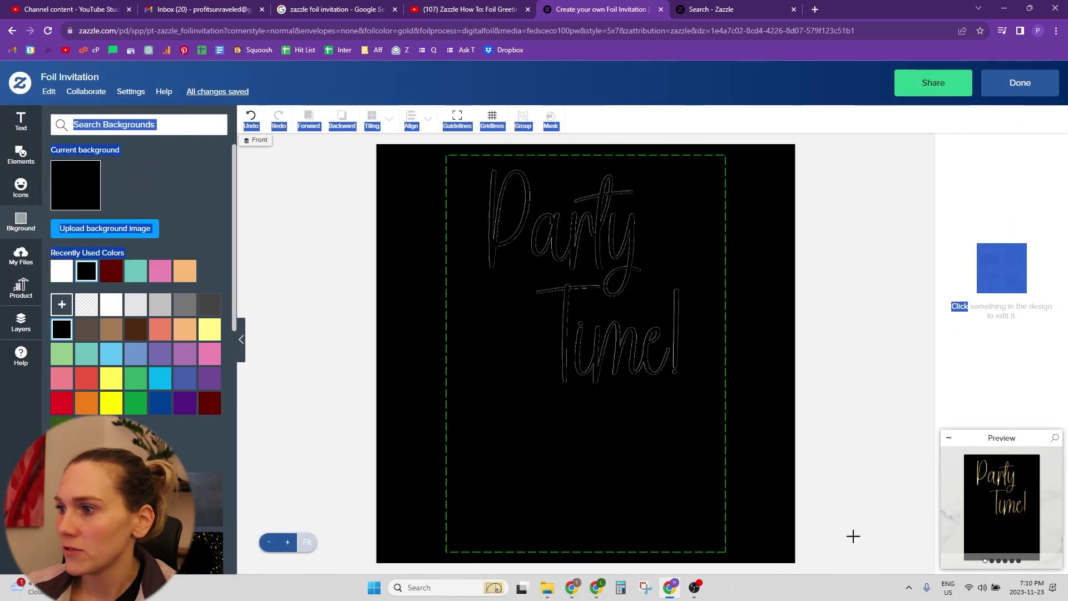
left_click(975, 492)
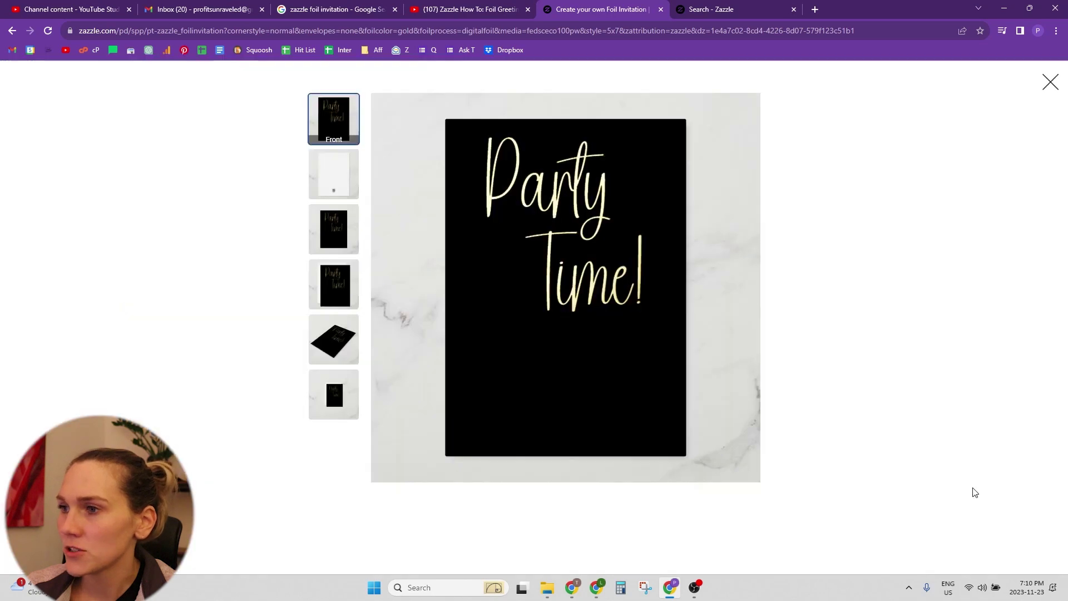
left_click(1049, 84)
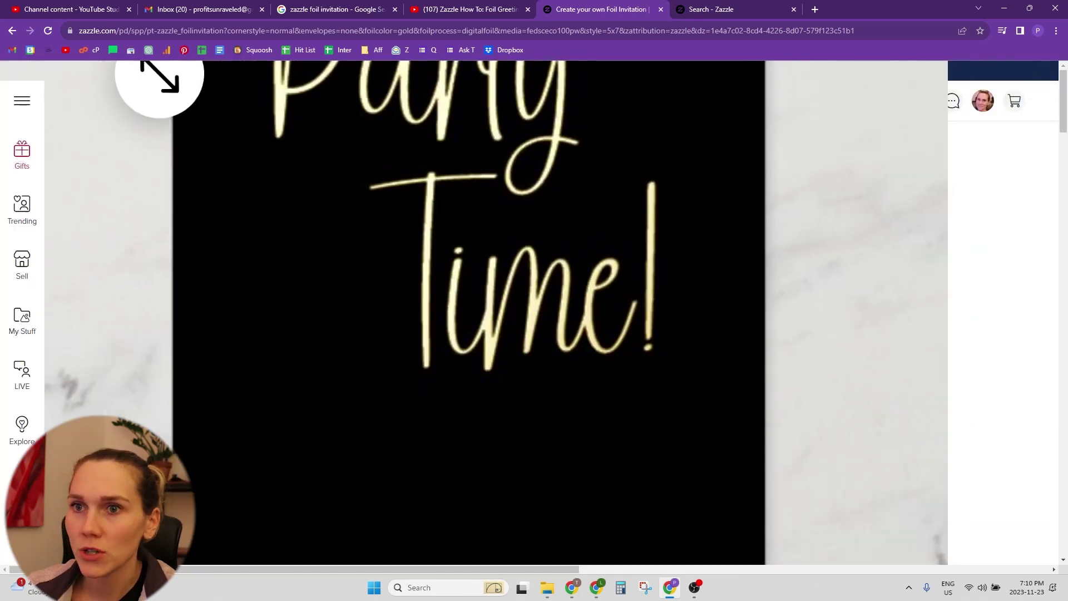
left_click(762, 315)
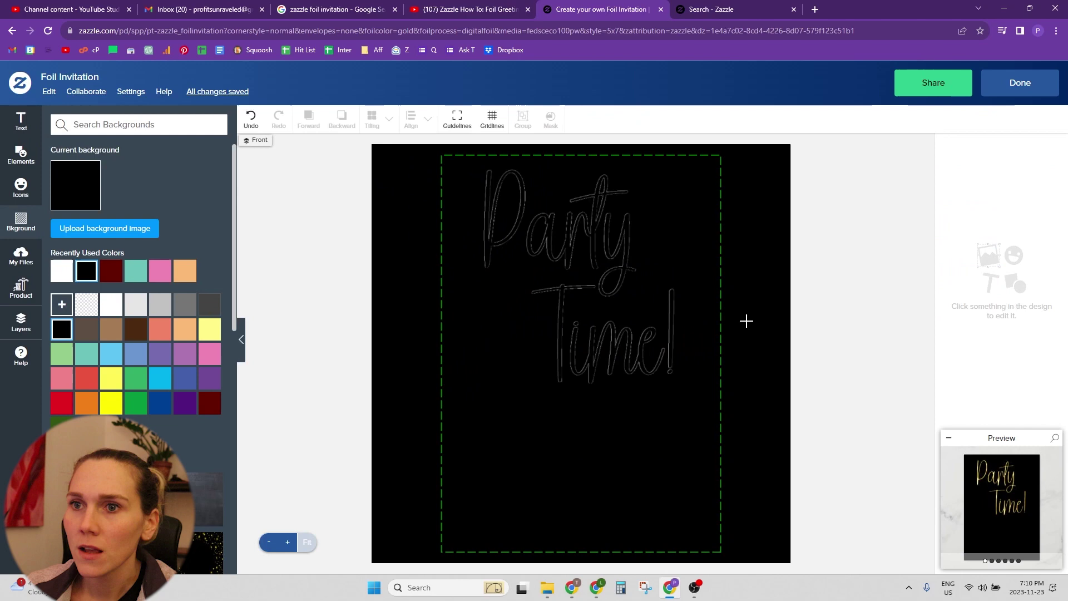
Step: Fill the Back layer's background with black
left_click(20, 122)
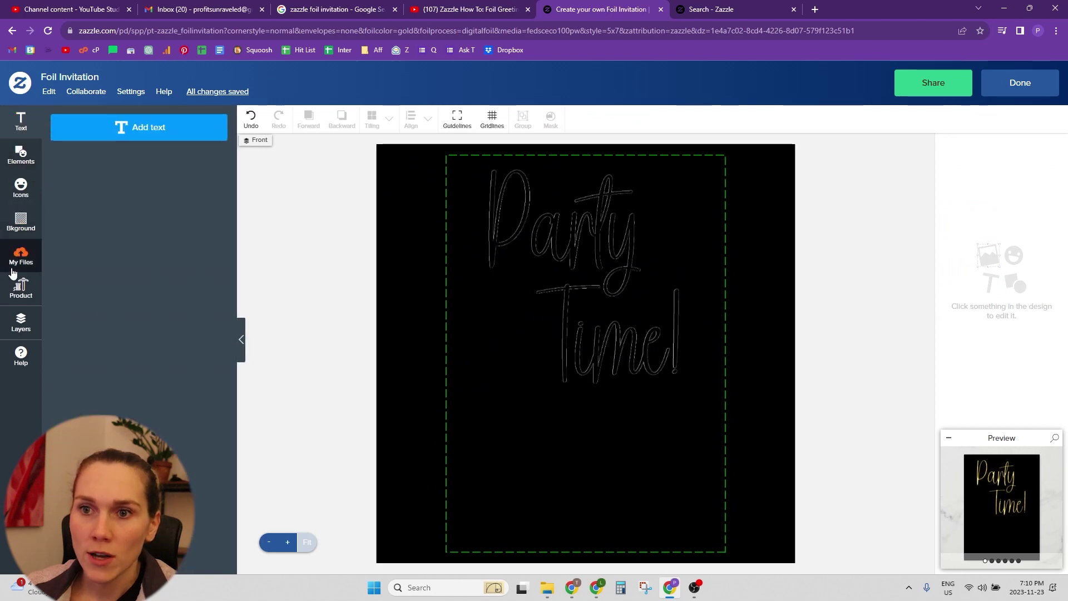
left_click(21, 321)
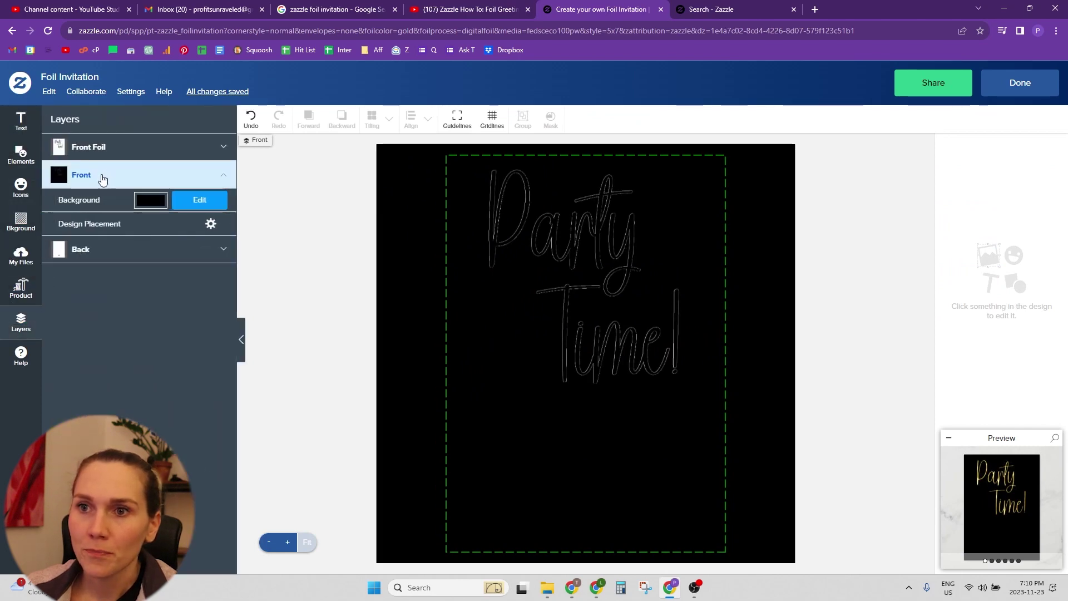
left_click(120, 260)
left_click(204, 228)
left_click(65, 230)
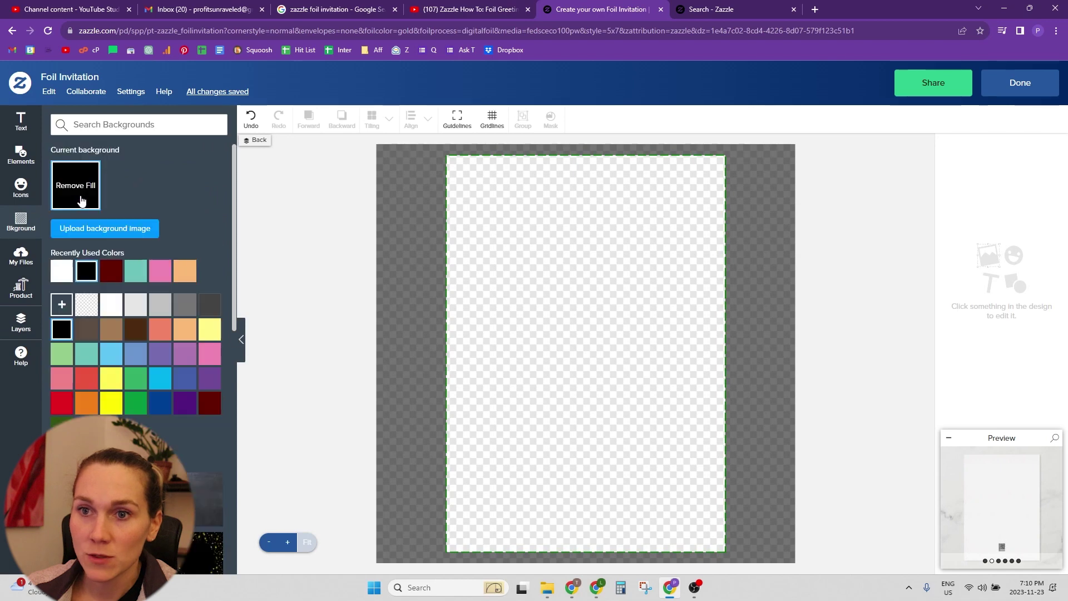
Step: Add the text "You're invited!" to the Front layer
left_click(20, 322)
left_click(100, 149)
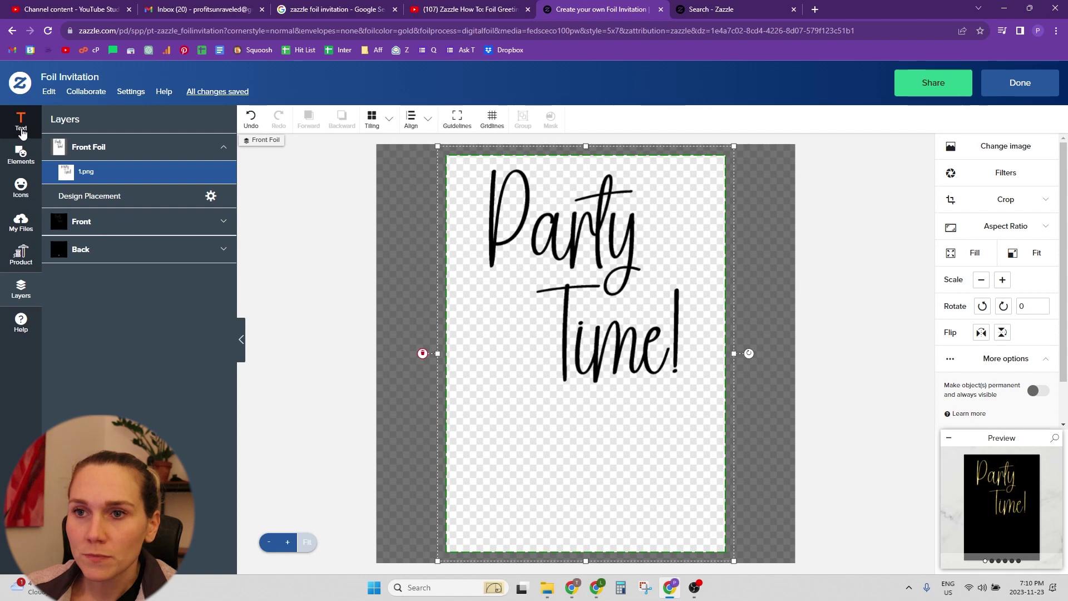
left_click(94, 222)
left_click(20, 121)
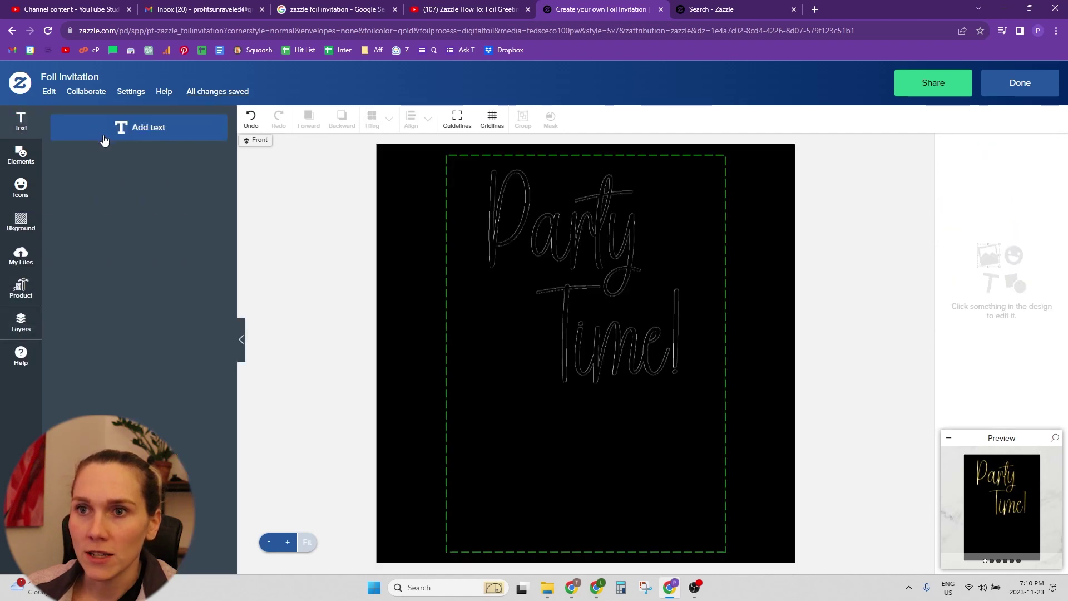
left_click(106, 130)
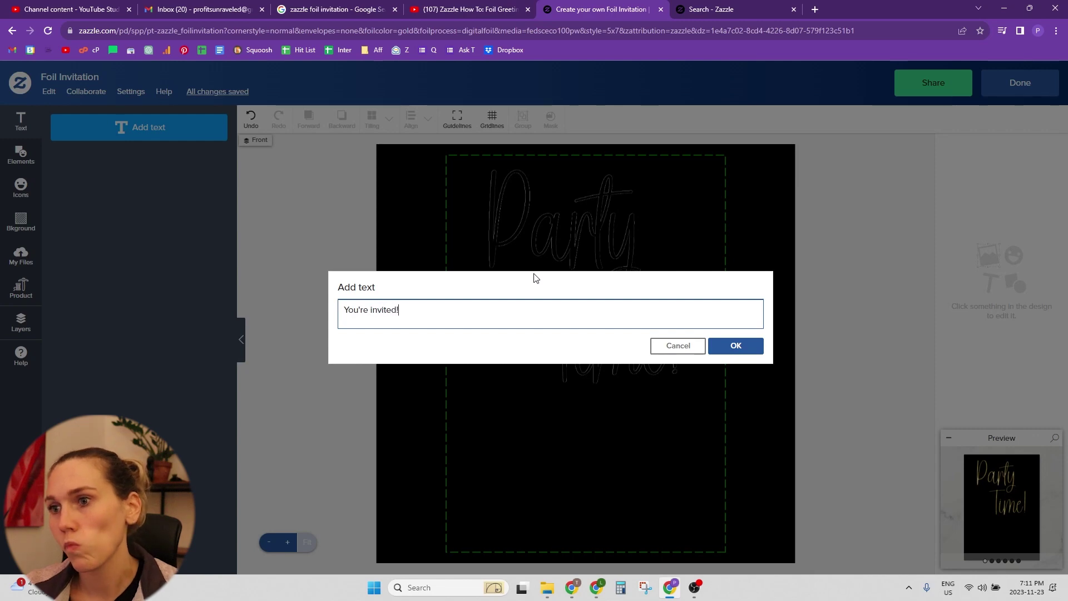
left_click(749, 351)
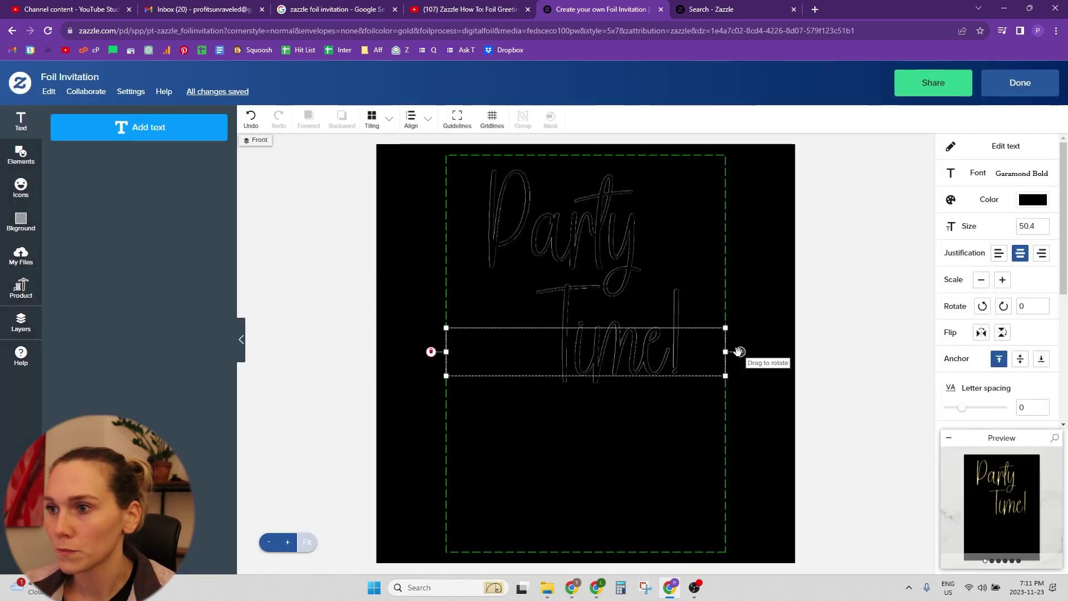
Step: Color the "You're invited!" text white (#FFFFFF) and shrink it to about half its width
left_click(1053, 208)
left_click(951, 229)
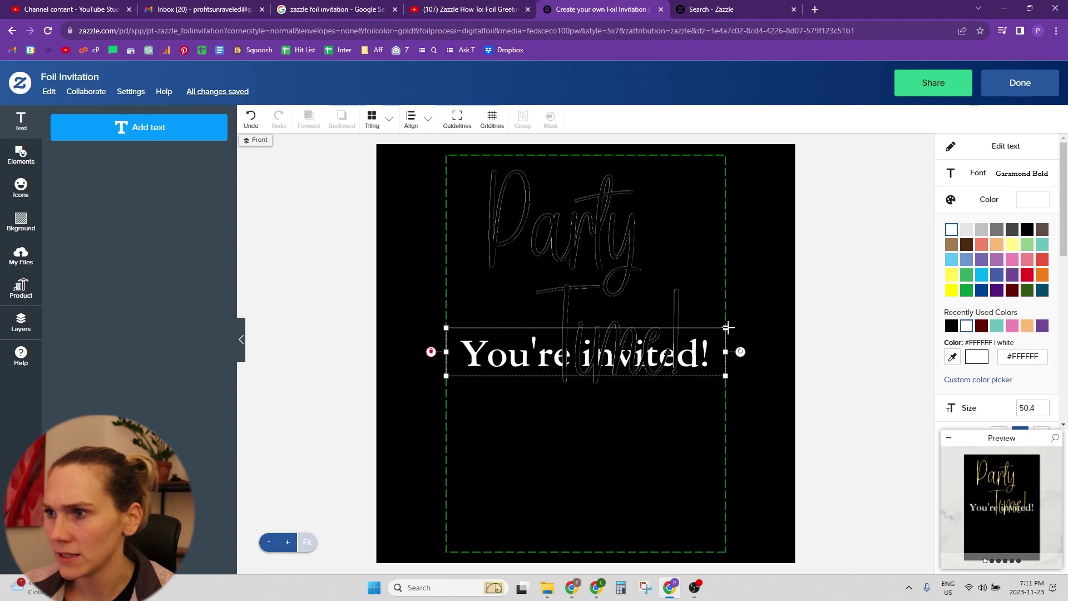
left_click_drag(726, 328, 573, 362)
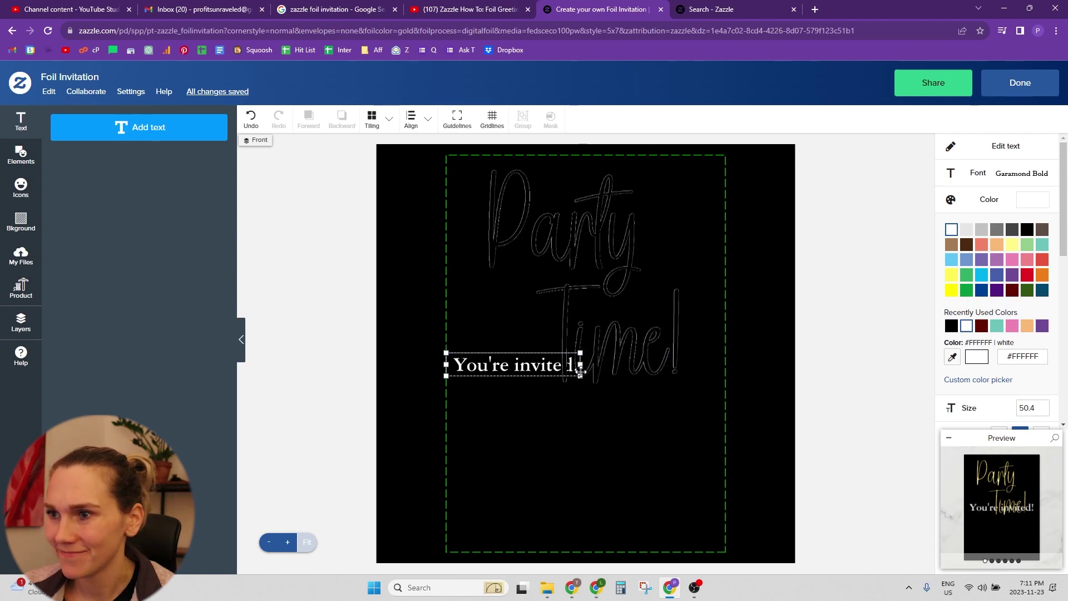
Step: Move the "You're invited!" text to just below the Party Time! artwork
left_click(518, 412)
left_click_drag(505, 366, 575, 407)
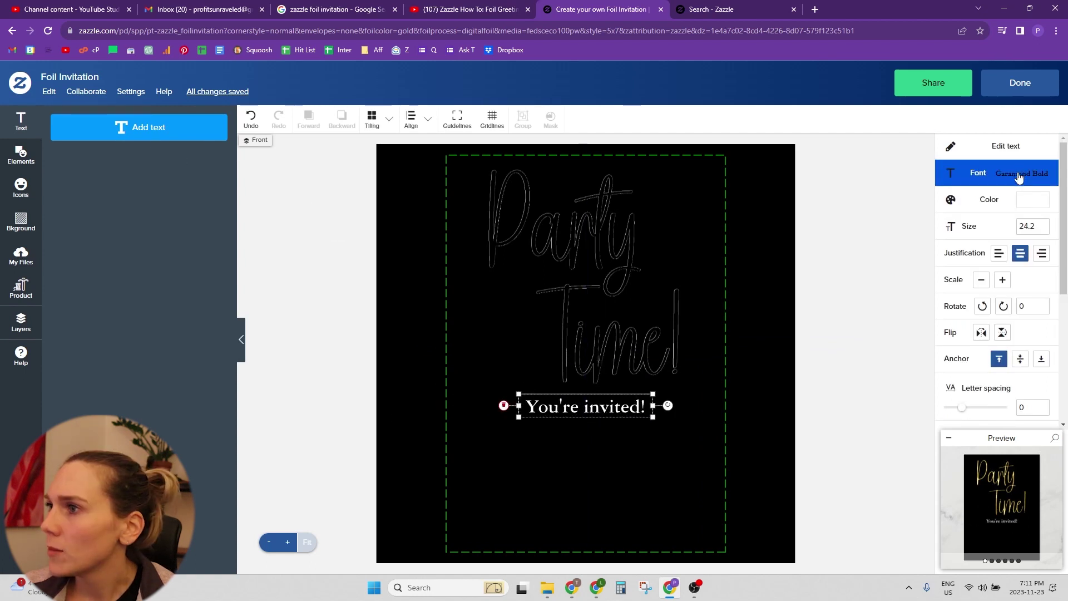
Step: Try the Goudy Roman and Guest Check fonts on the "You're invited!" text
left_click(1019, 173)
scroll(879, 378, "down", 10)
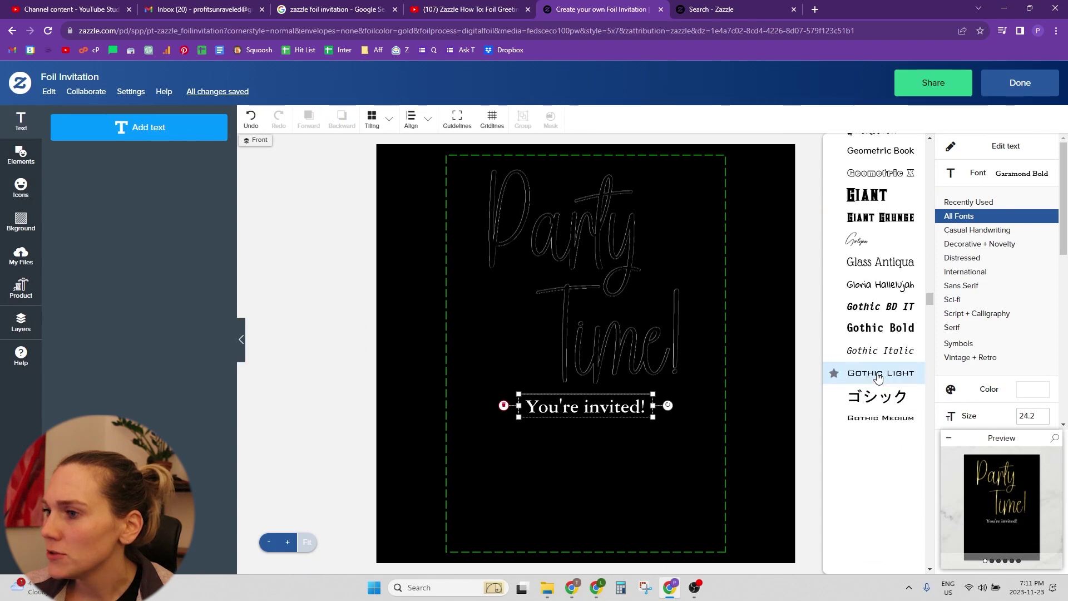
scroll(883, 385, "down", 8)
scroll(889, 386, "up", 6)
left_click(895, 221)
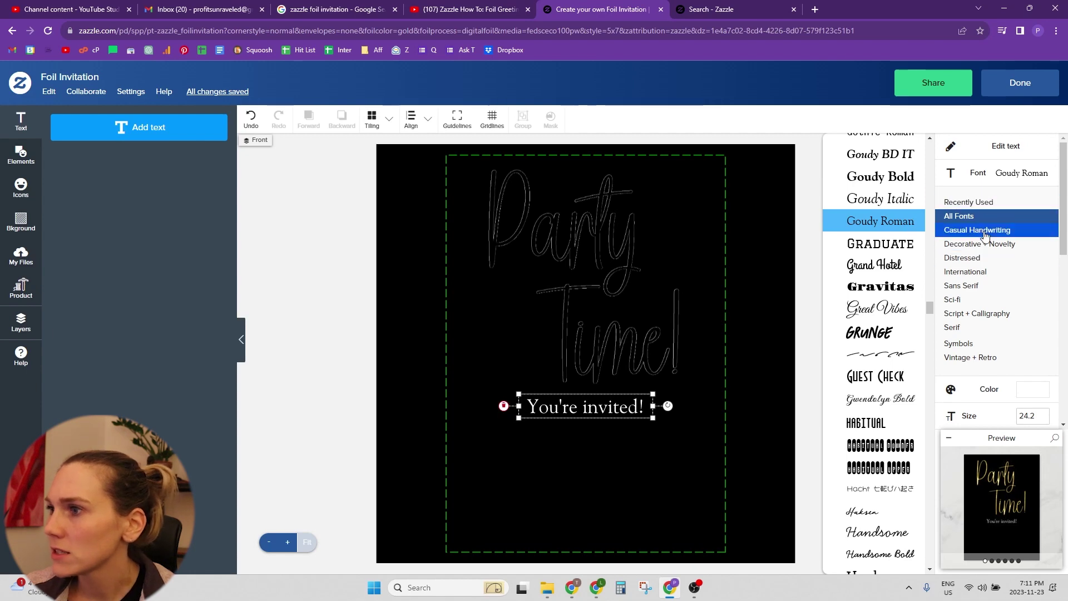
scroll(980, 303, "down", 1)
scroll(876, 333, "down", 8)
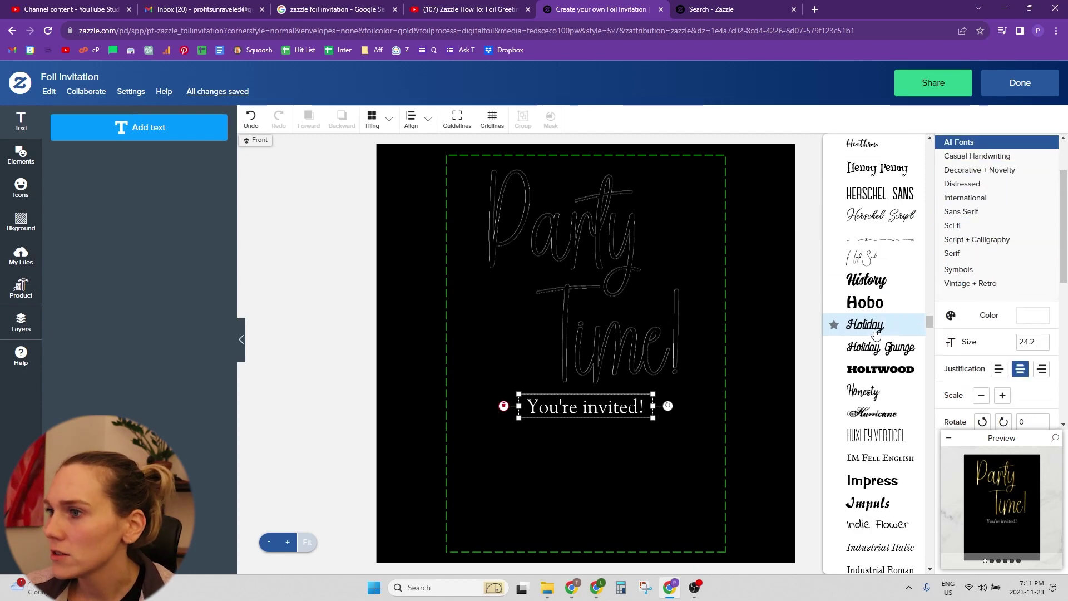
scroll(876, 323, "up", 10)
left_click(878, 376)
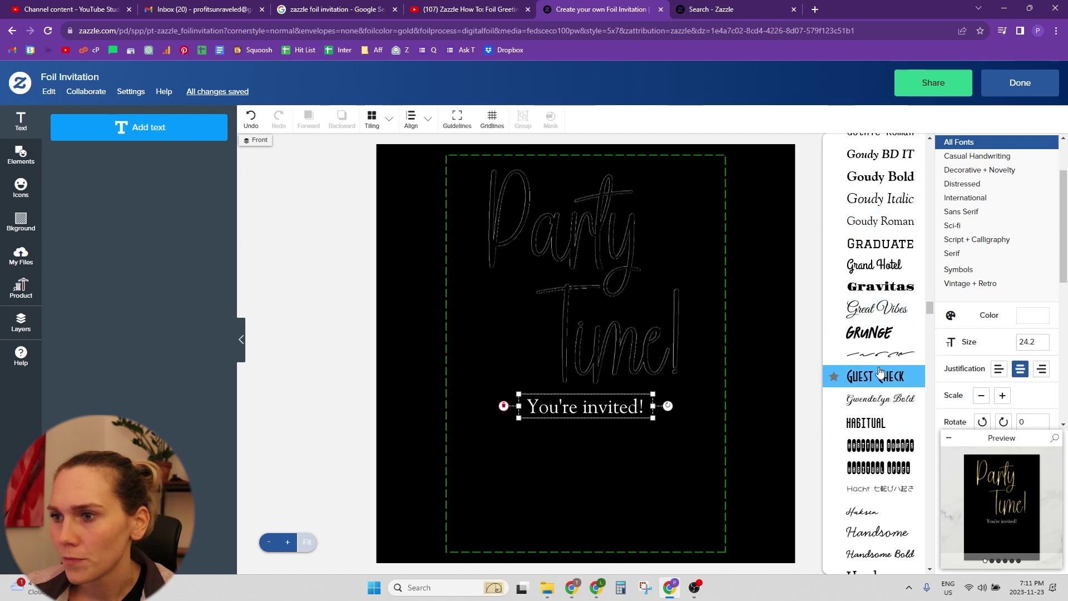
Step: Set the invitation text's font to Futura and check the enlarged preview
scroll(891, 300, "up", 8)
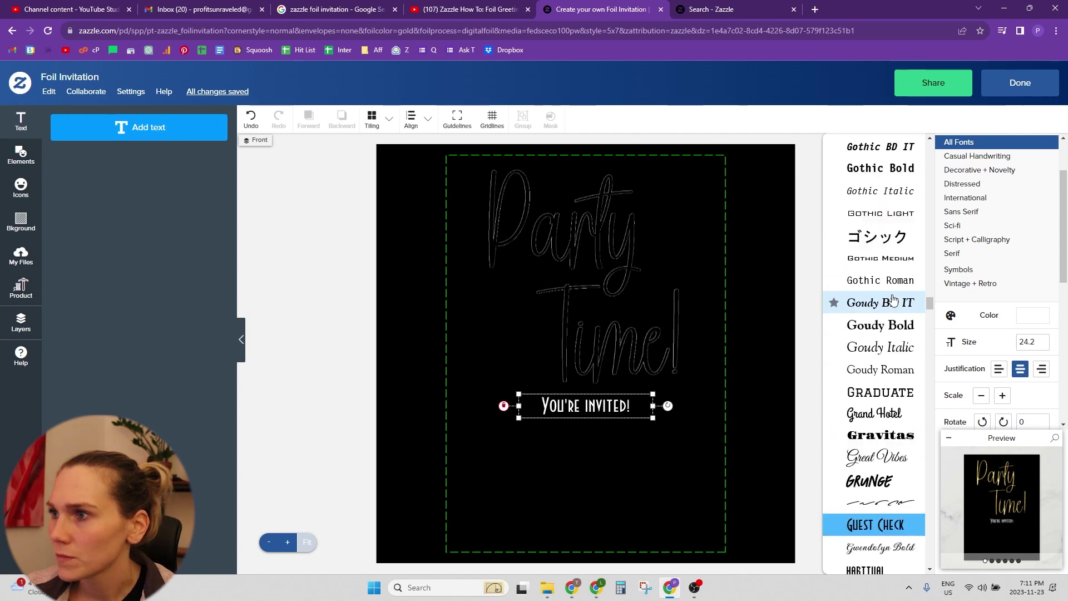
scroll(893, 301, "up", 5)
left_click(887, 289)
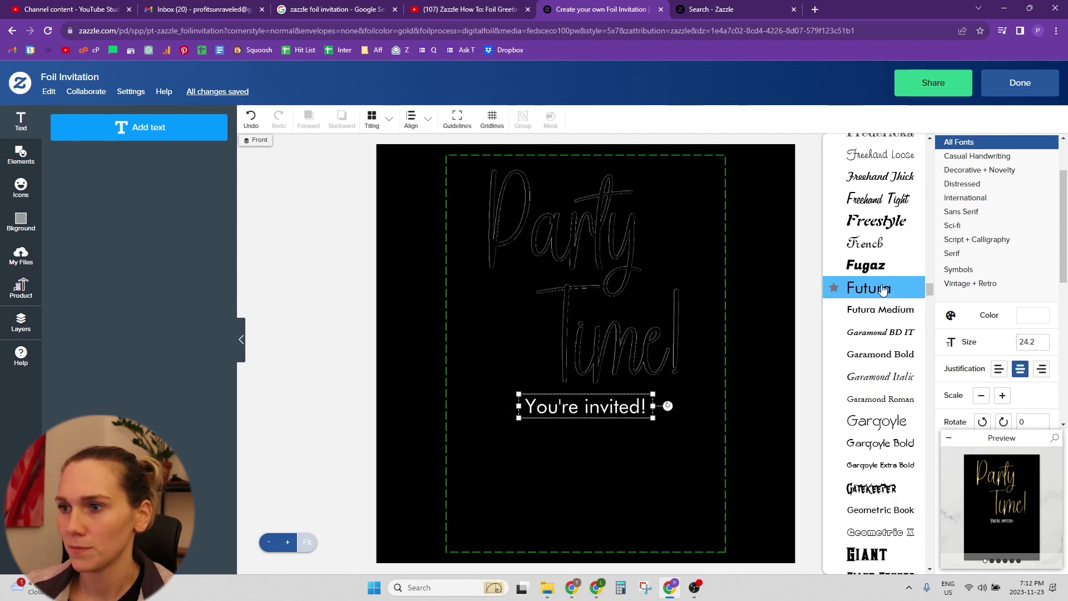
left_click(992, 521)
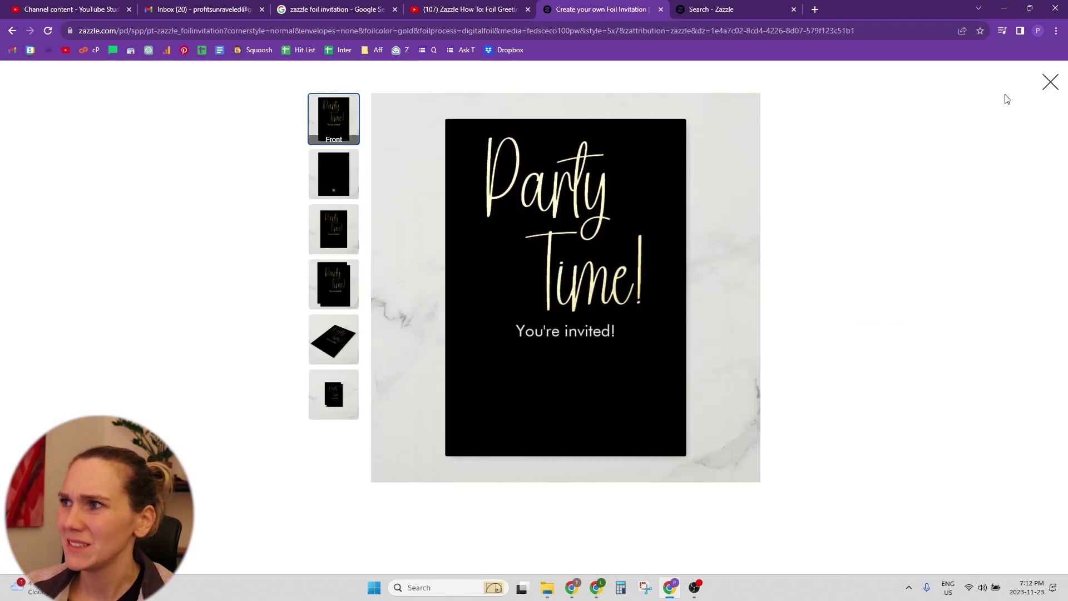
left_click(1050, 82)
Step: Change the invitation text to "YOU'RE INVITED" in capitals and widen its text box
double_click(567, 404)
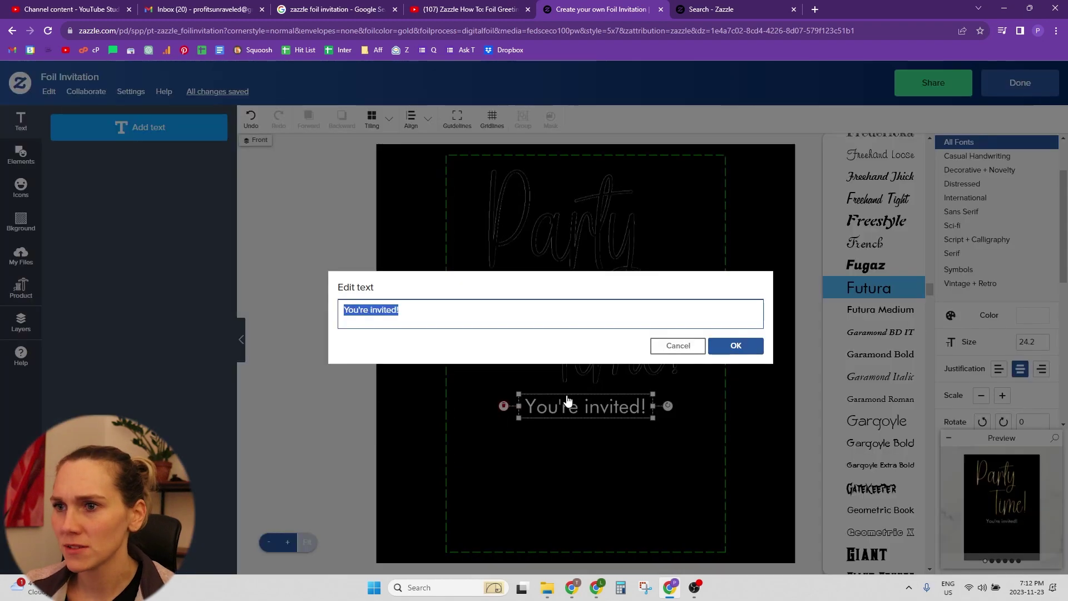
key("Caps_Lock")
type("E INVITED")
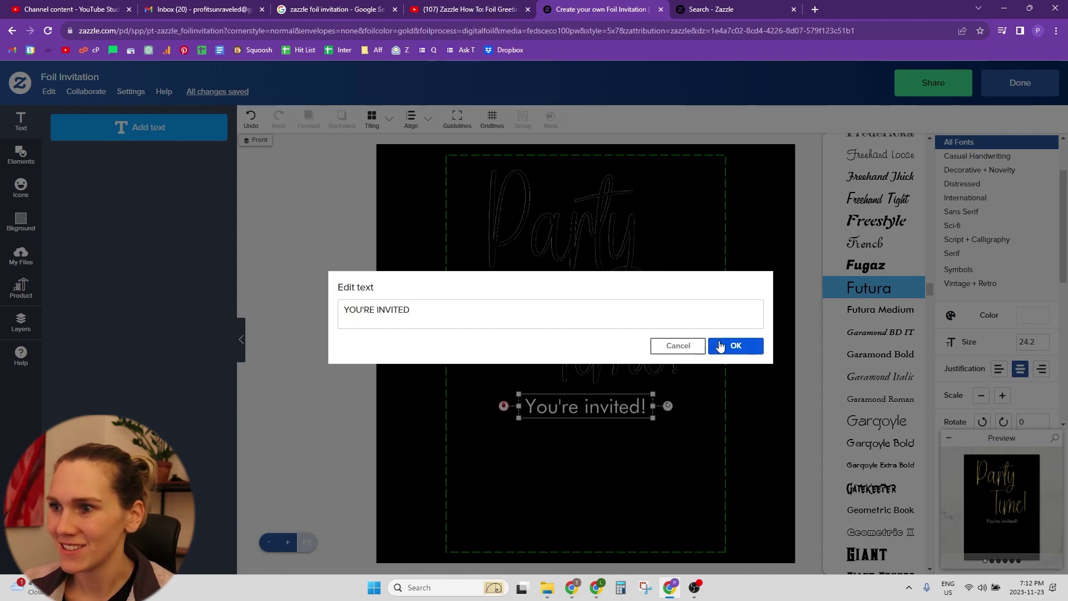
left_click(717, 346)
left_click_drag(654, 418, 743, 417)
Step: Set the "YOU'RE INVITED" letter spacing to 0.1 and center the text horizontally on the artboard
scroll(1021, 334, "down", 4)
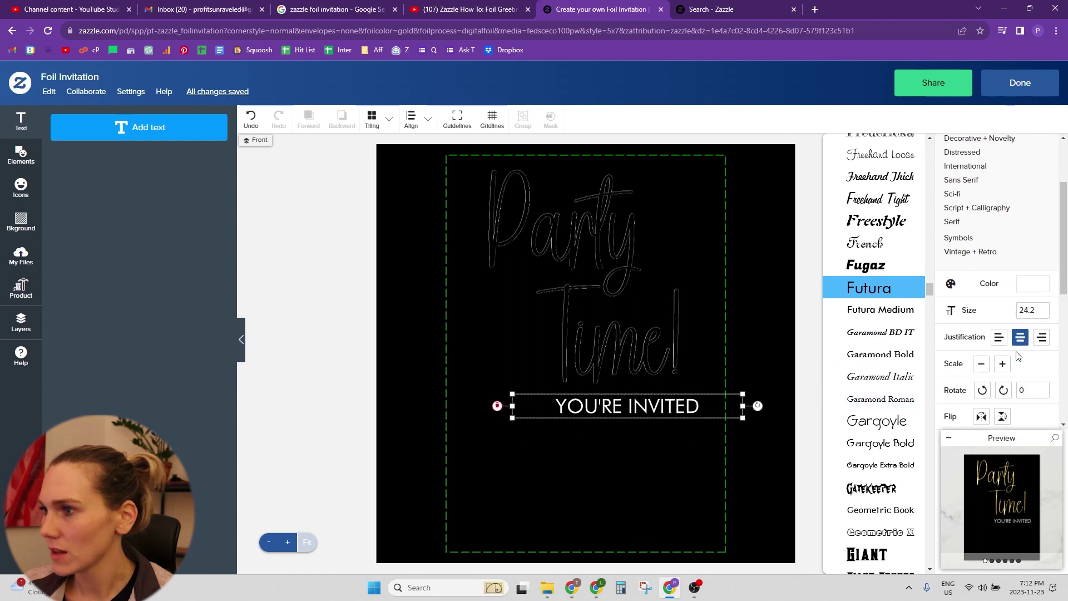
left_click(1045, 298)
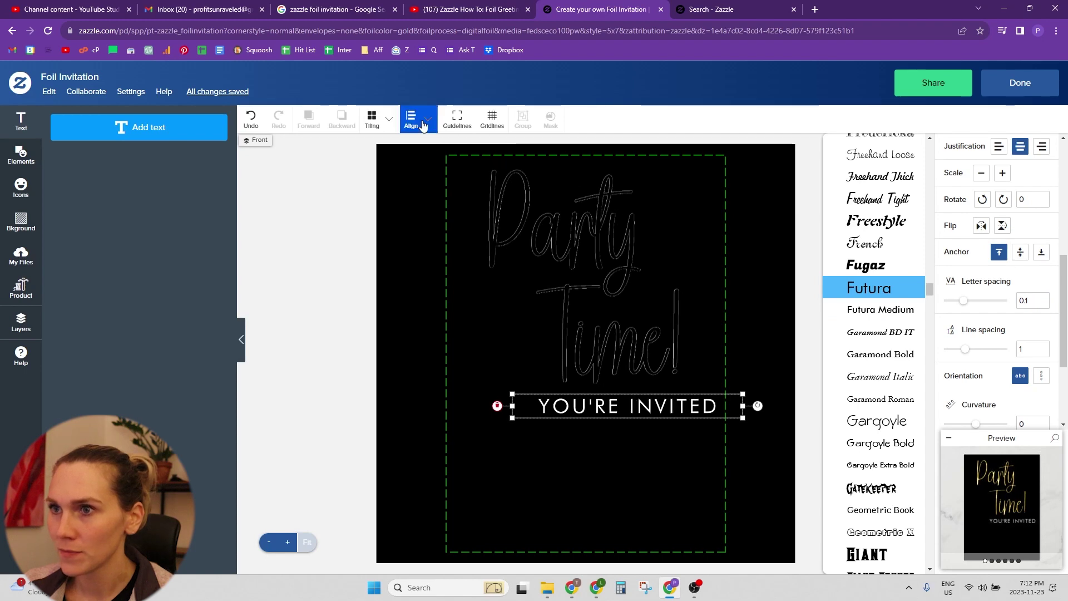
left_click(412, 119)
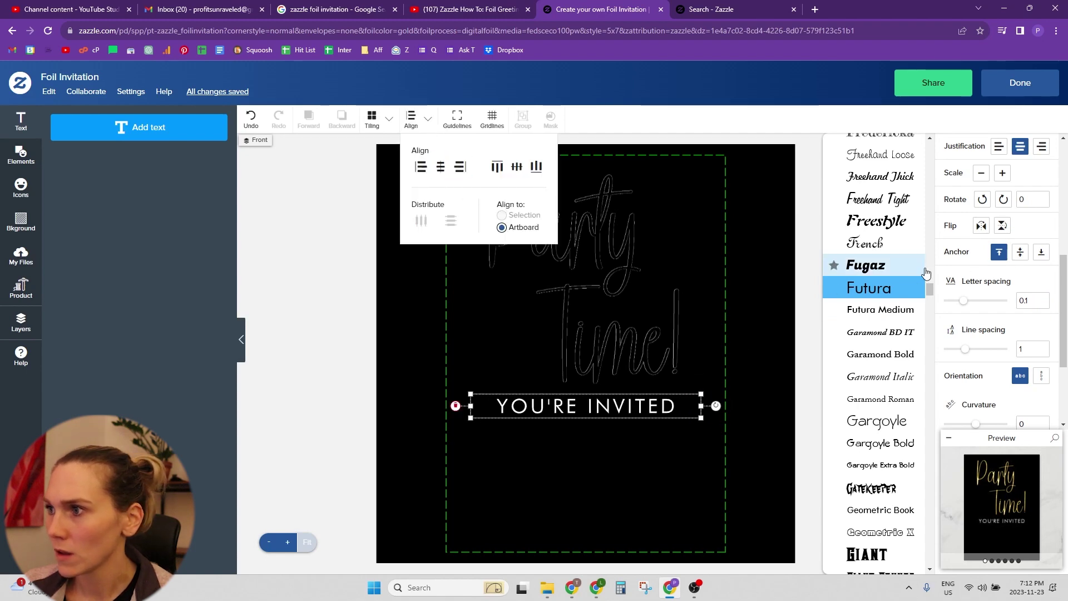
Step: Set the "YOU'RE INVITED" font size to 18
scroll(1035, 300, "up", 5)
scroll(1034, 316, "down", 3)
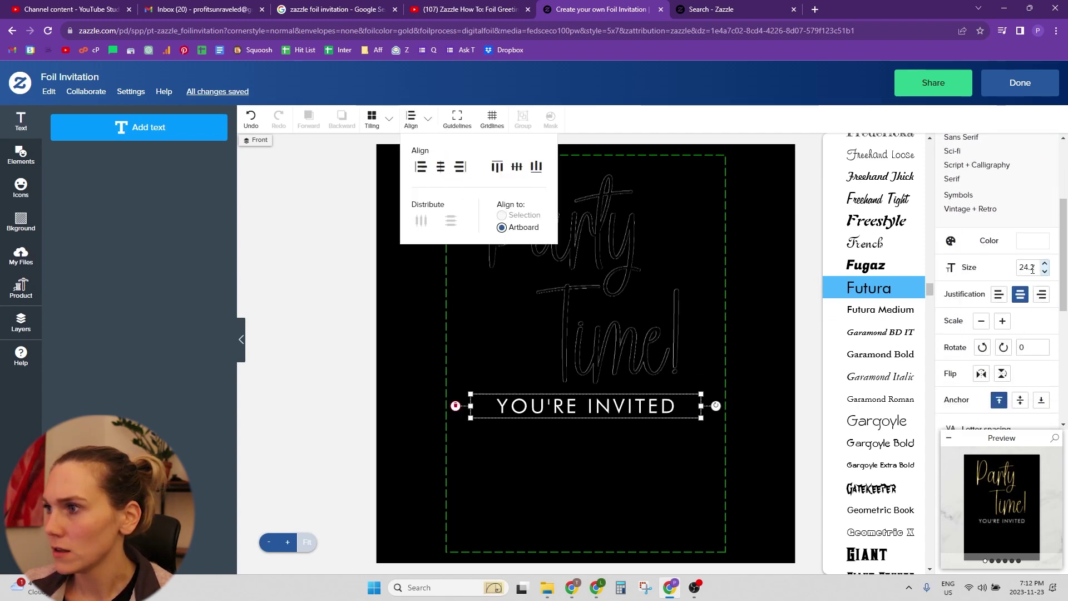
left_click(1033, 267)
type("18")
key("Tab")
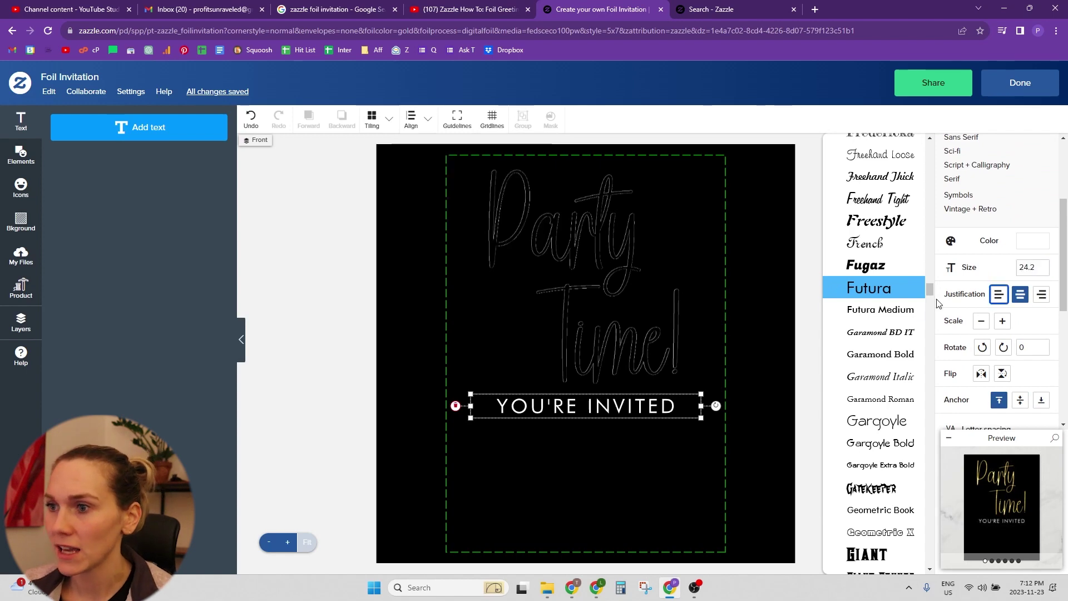
Step: Duplicate "YOU'RE INVITED" directly below itself and reword the copy as the guest of honor's first name in capitals followed by "'S 45TH BIRTHDAY!"
left_click_drag(622, 403, 620, 435)
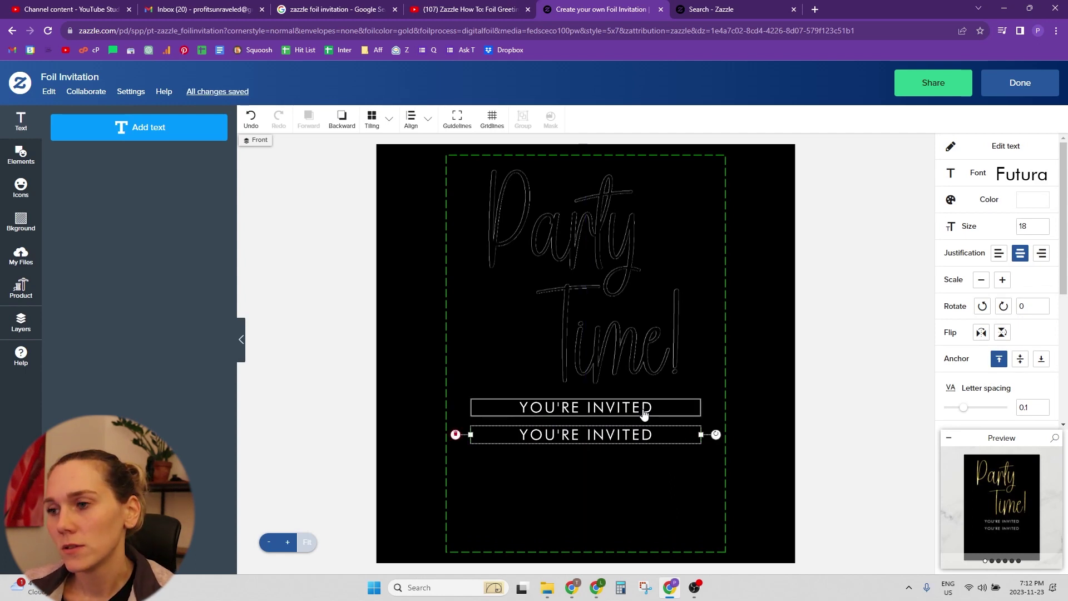
double_click(621, 436)
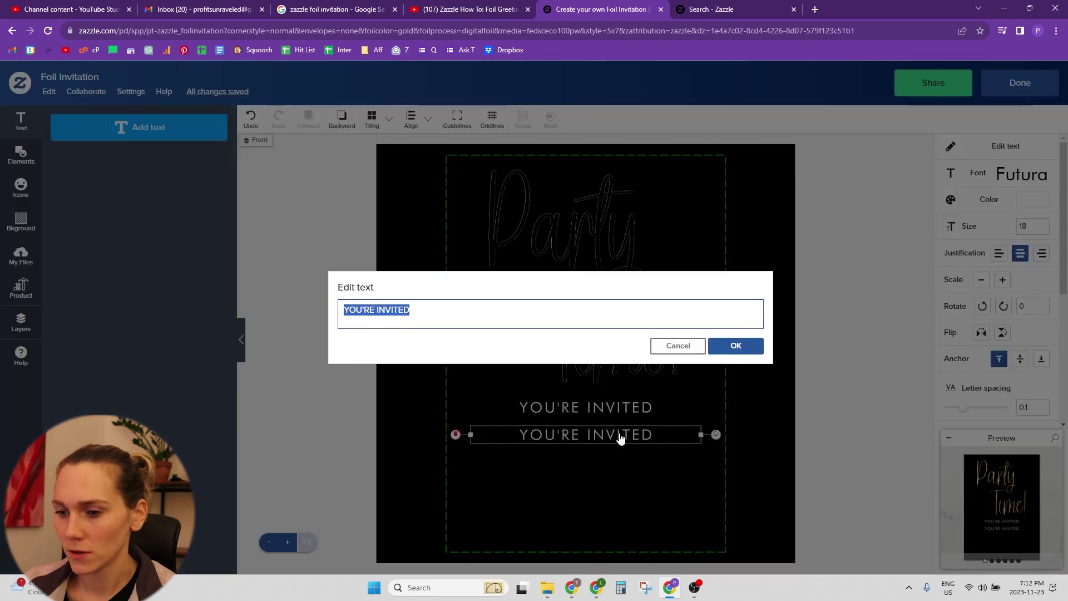
type("aMY")
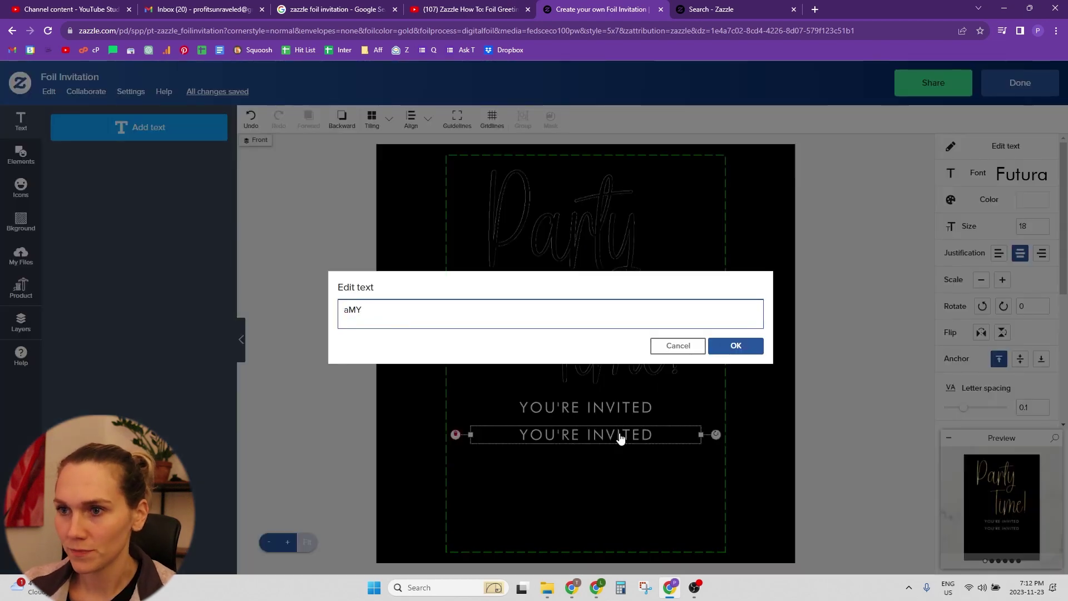
key("BackSpace")
key("BackSpace")
key("BackSpace")
key("Caps_Lock")
type("a")
key("Caps_Lock")
key("BackSpace")
type("AMY'S ")
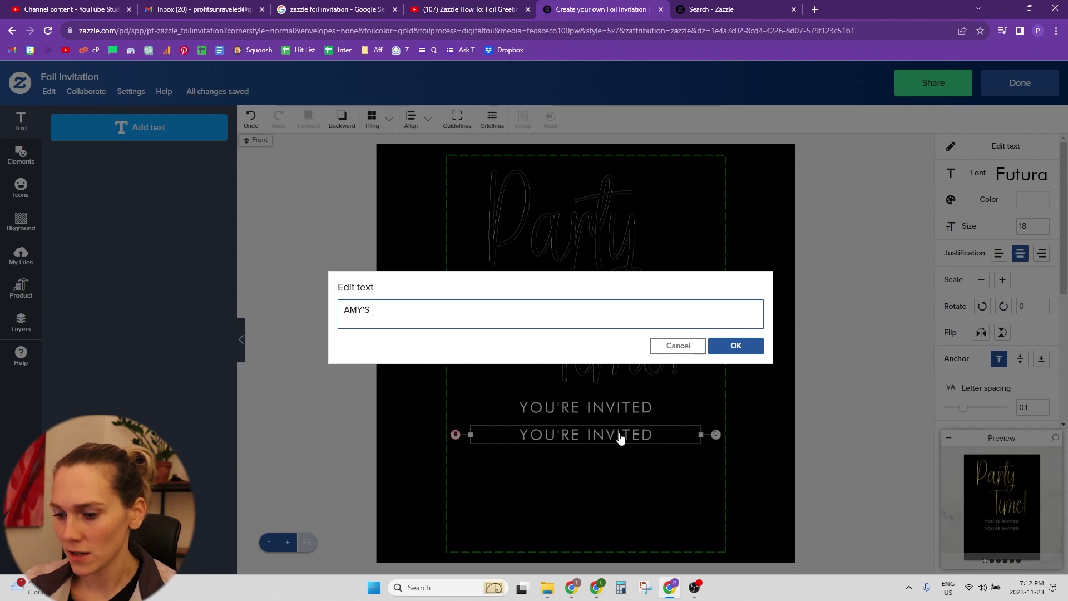
type("45TH BIRTHDAY!")
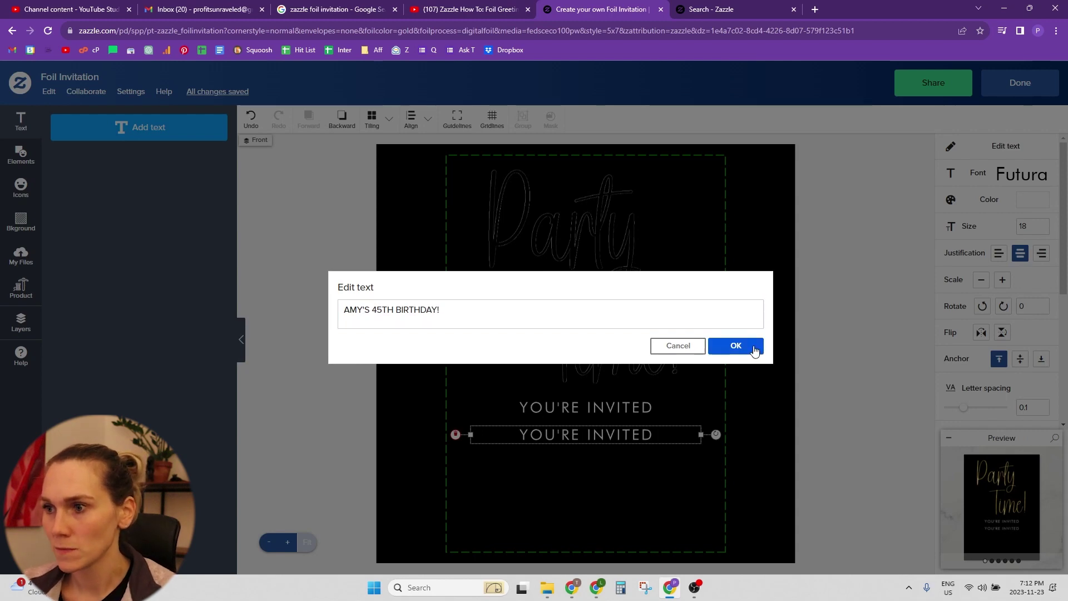
left_click(736, 345)
Step: Extend the upper text line to read "YOU'RE INVITED TO"
double_click(621, 414)
left_click(474, 311)
type("TO")
left_click(718, 347)
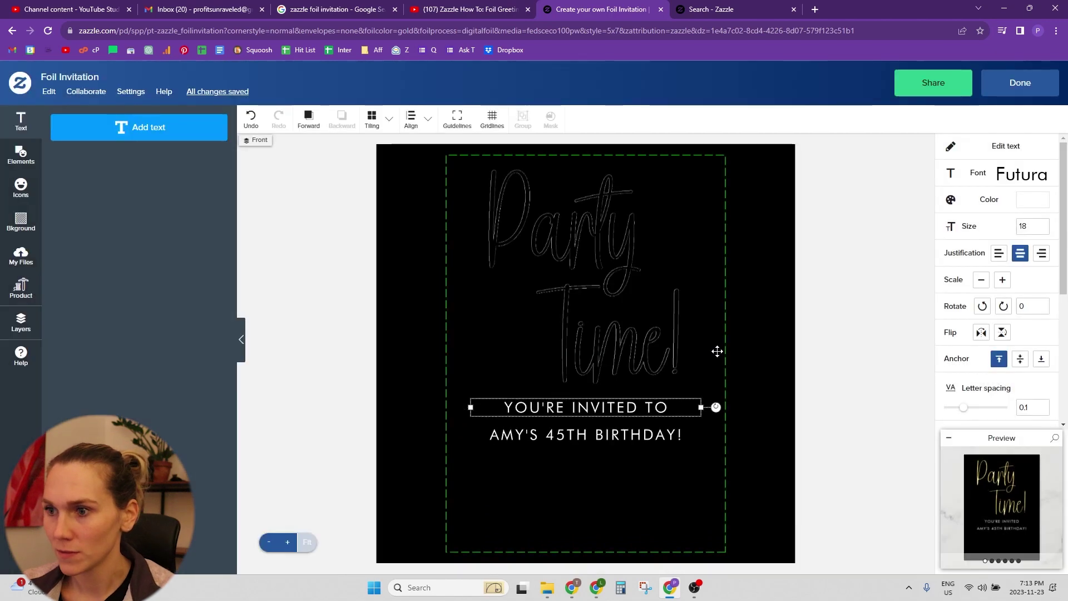
Step: Copy the birthday line from the Front layer into the Front Foil layer at the same position
left_click(693, 435)
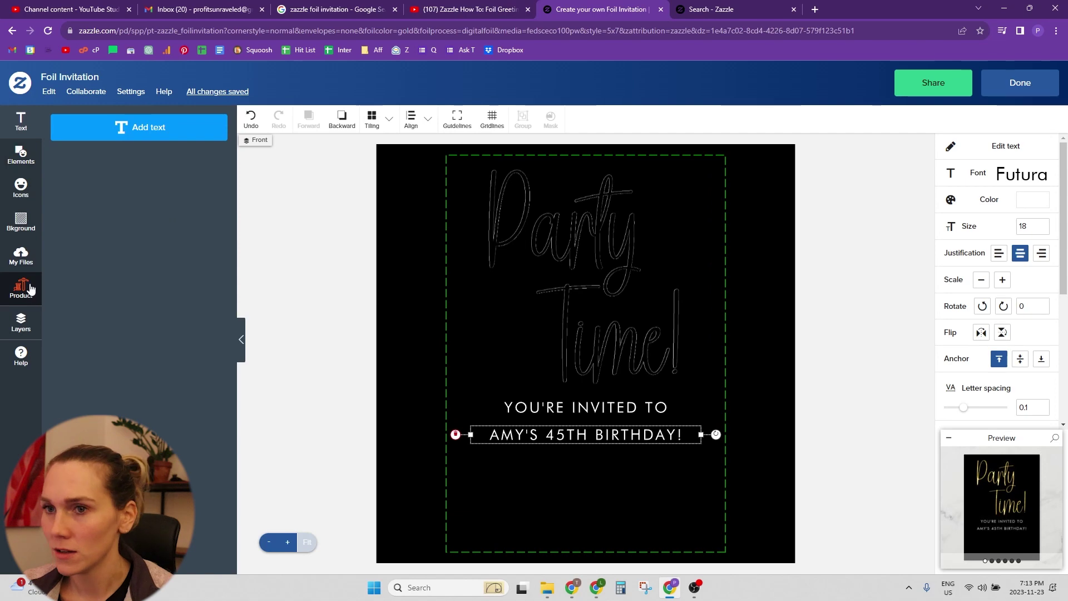
left_click(21, 320)
left_click(95, 146)
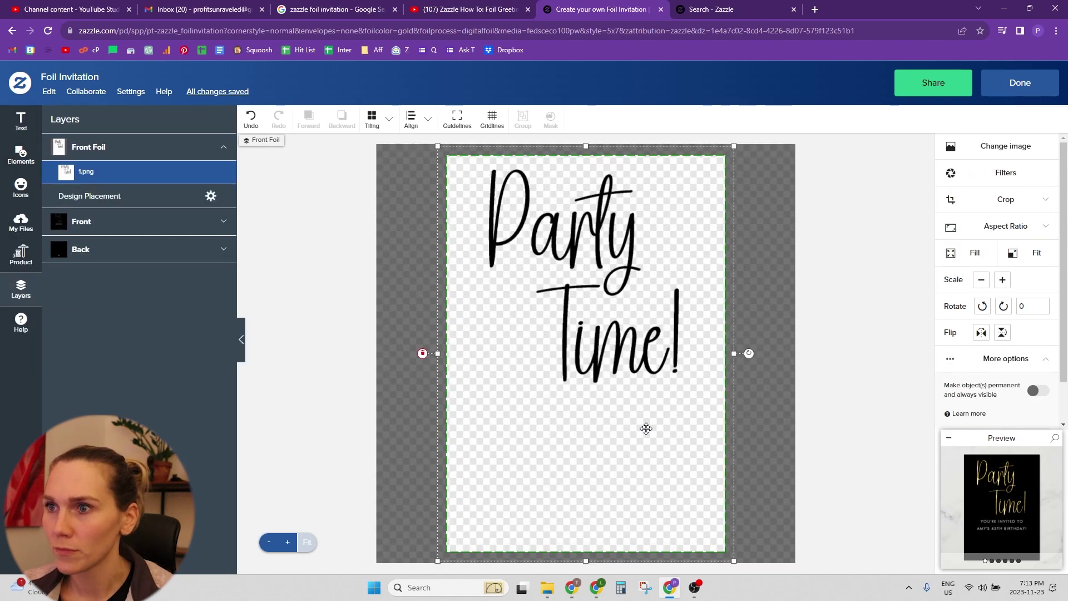
left_click(620, 433)
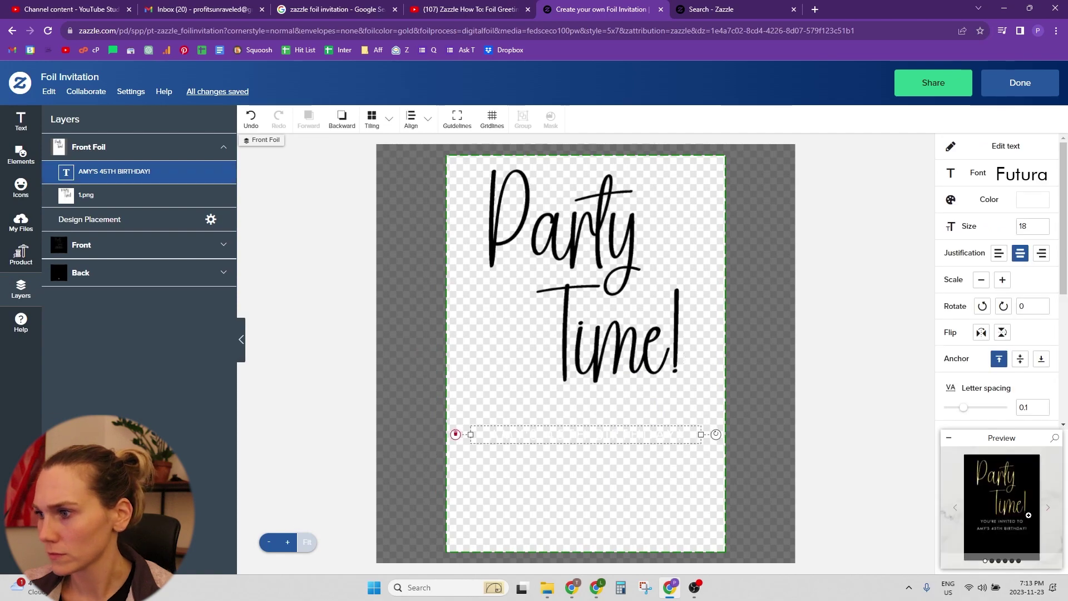
Step: Check the enlarged preview and color the birthday line on the Front Foil layer black (#000000)
left_click(1033, 519)
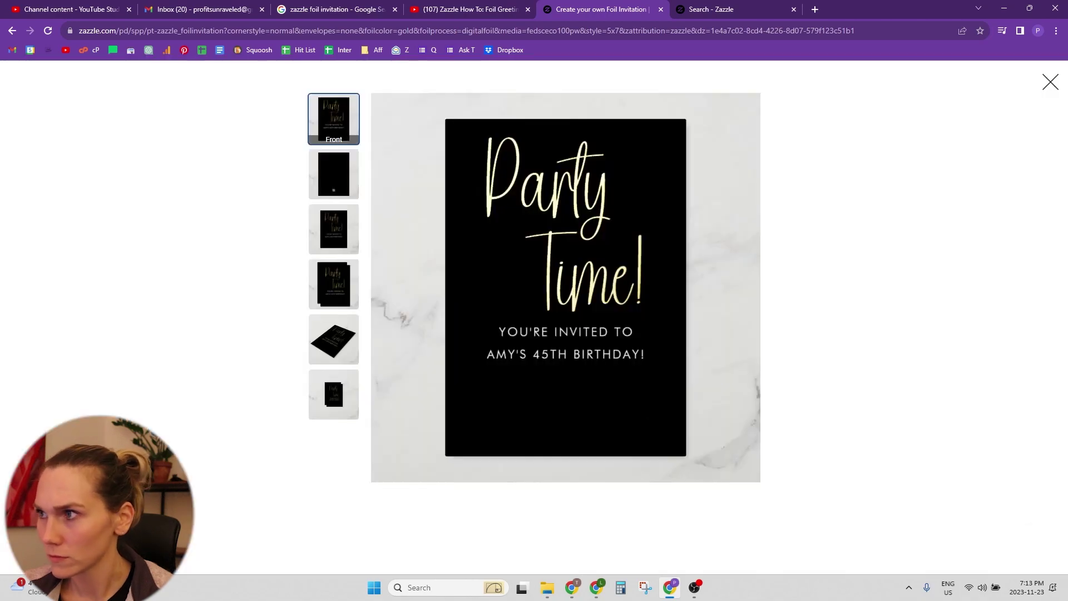
left_click(1051, 81)
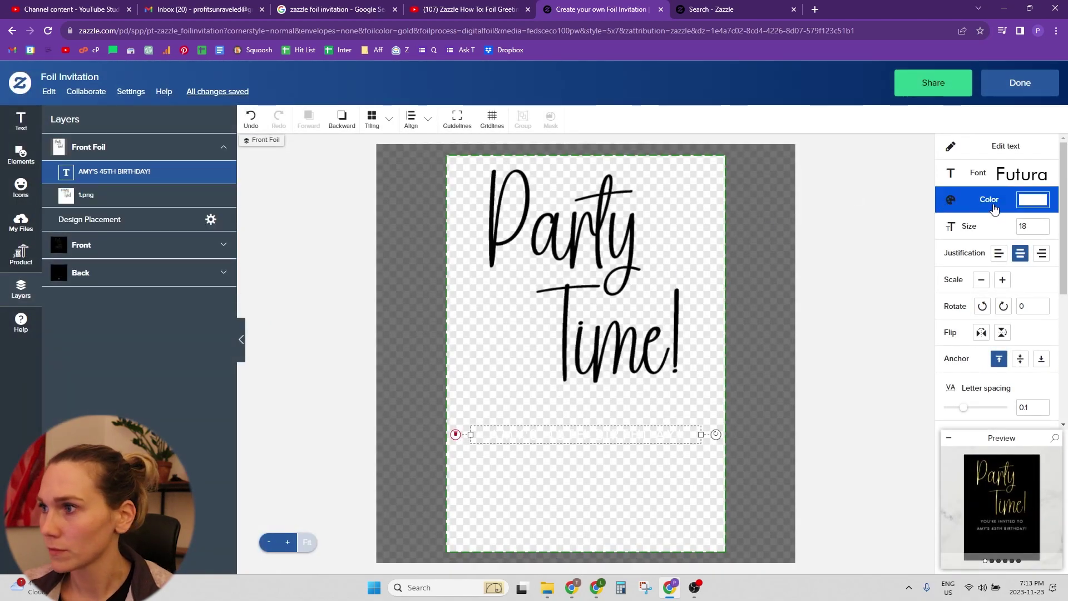
left_click(1033, 199)
left_click(951, 230)
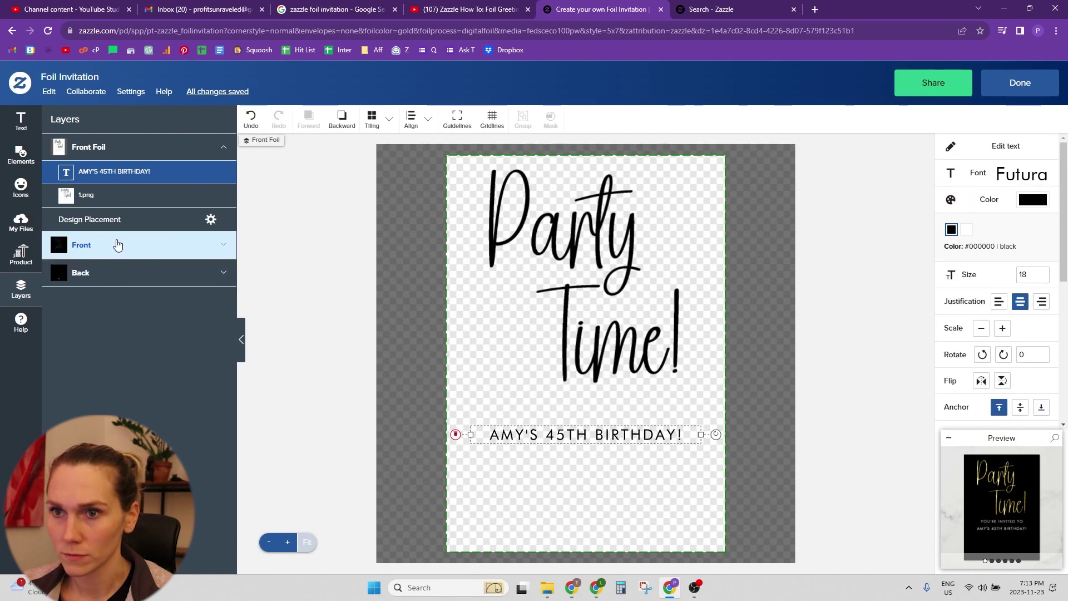
Step: Delete the white birthday line from the Front layer and check the foil lettering in the enlarged preview
left_click(117, 245)
left_click(111, 220)
left_click(114, 199)
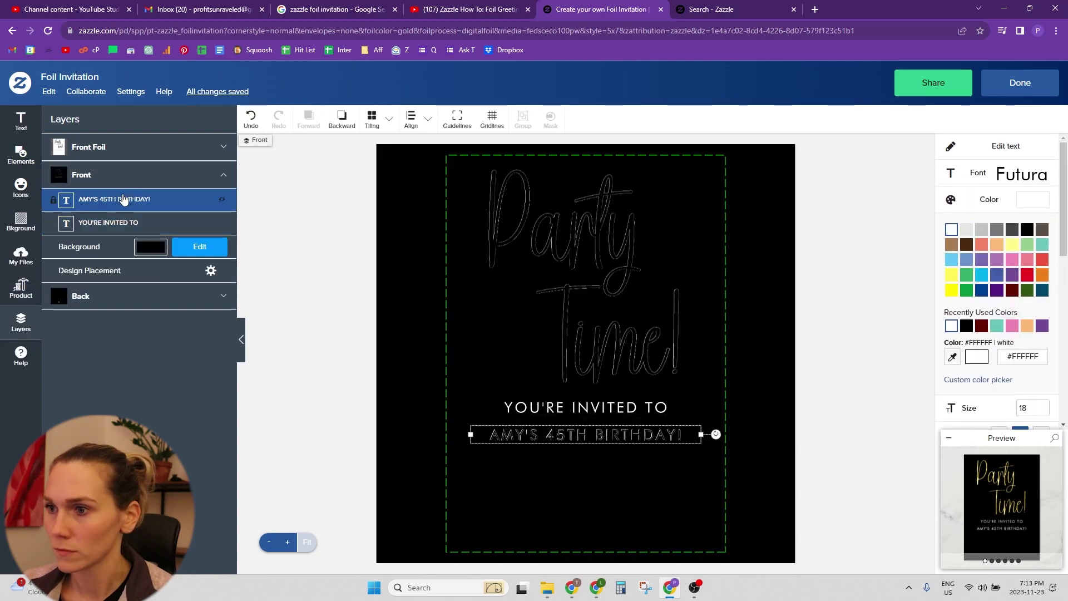
left_click(773, 477)
left_click(964, 479)
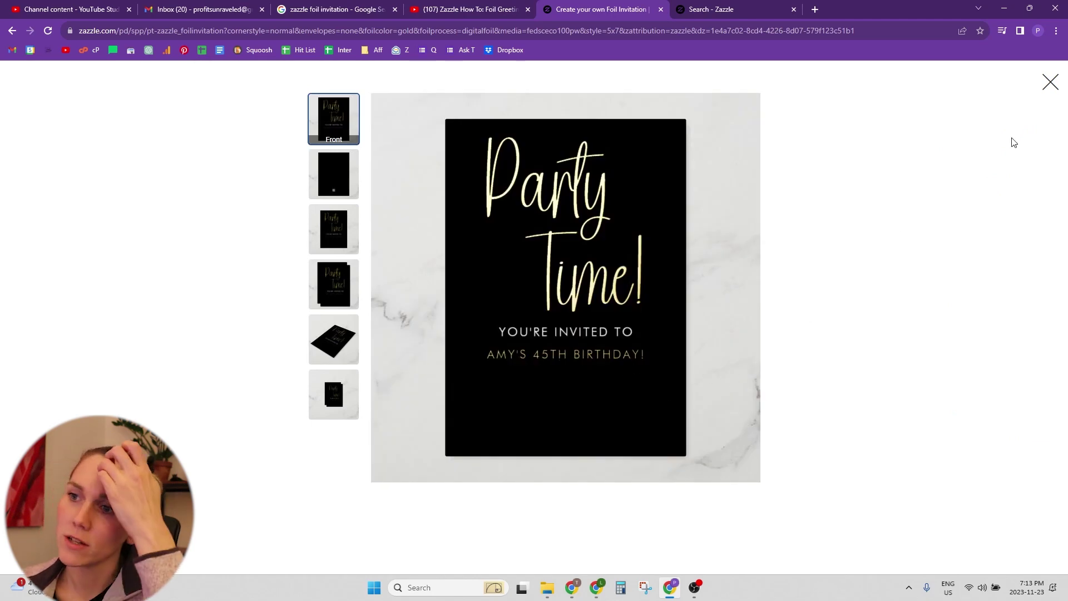
left_click(1051, 83)
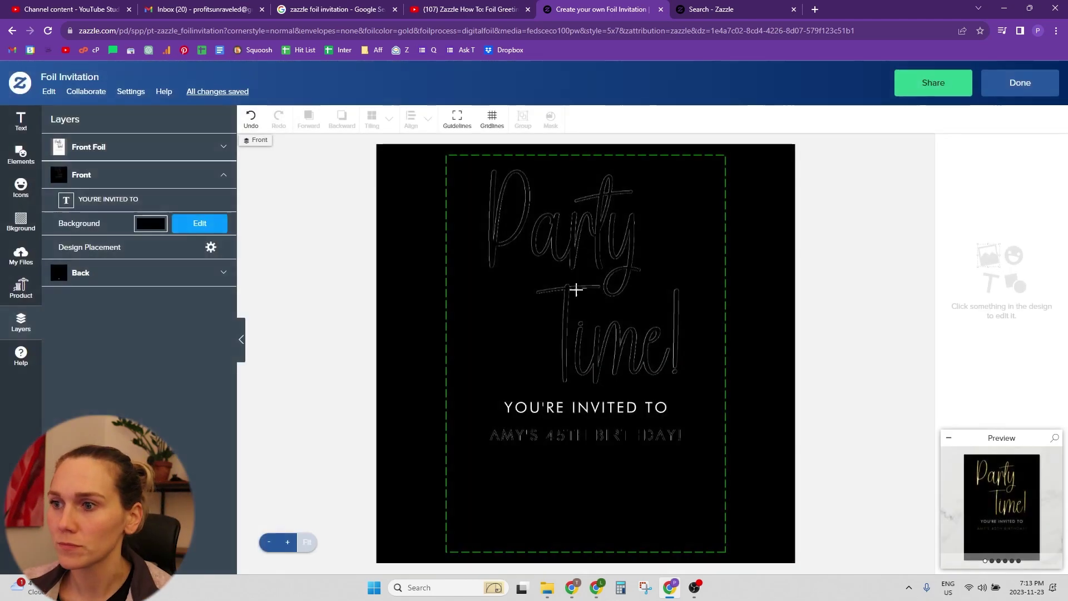
Step: Duplicate "YOU'RE INVITED TO" on the Front layer, place the copy below the birthday line, and set its size to 15
left_click(589, 407)
key("ctrl+d")
left_click_drag(589, 406, 618, 465)
left_click(1024, 227)
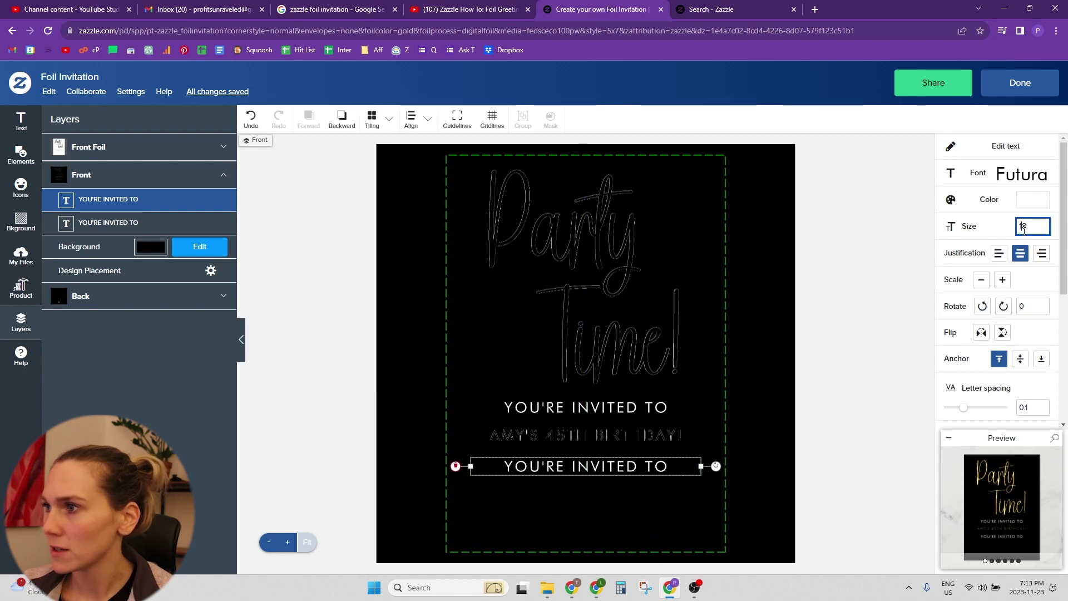
type("15")
key("Tab")
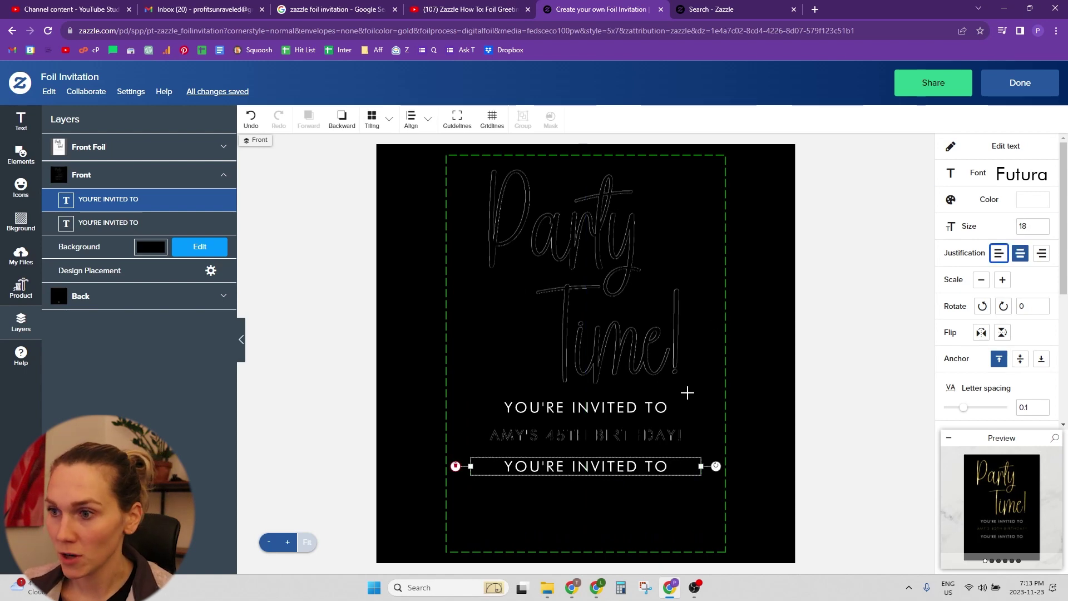
Step: Replace the duplicated text below the birthday line with "8:00 PM MONDAY, JANUARY 12, 20XX" and a two-line sample venue address
double_click(607, 466)
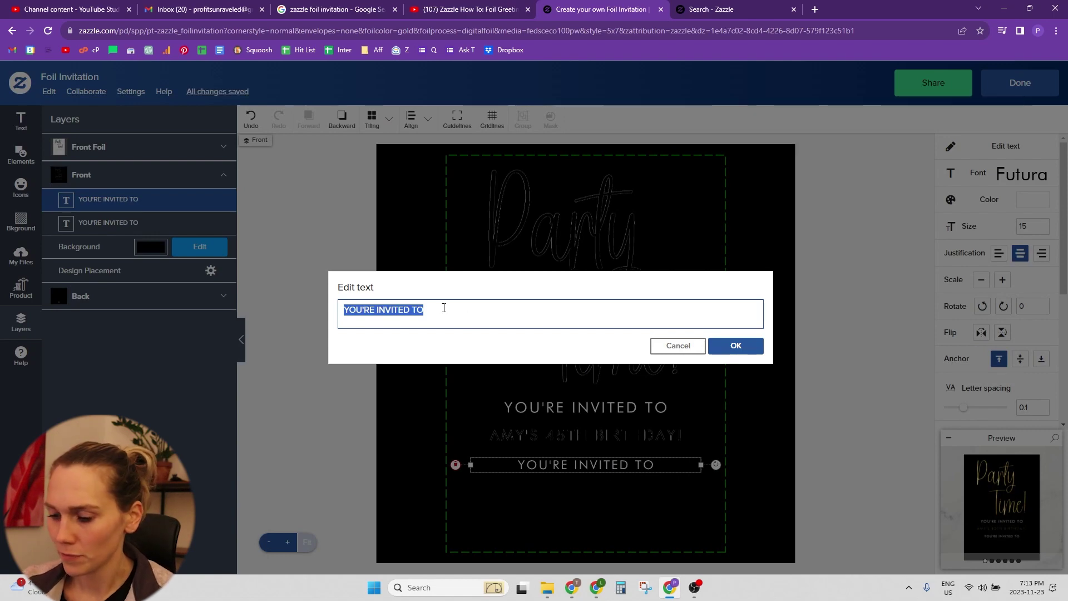
type("8:00 pm")
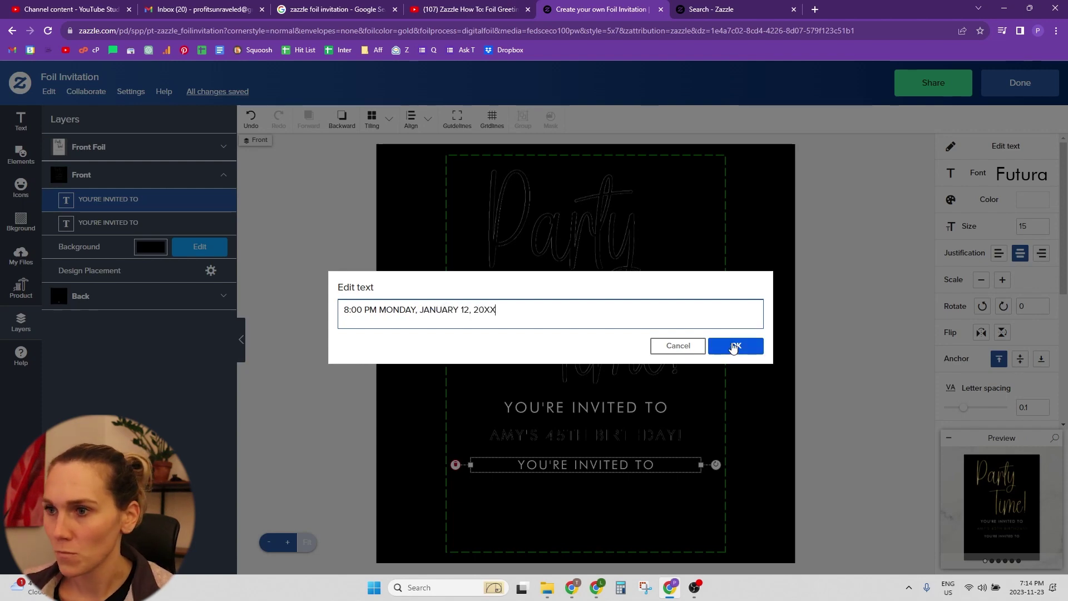
key("Return")
type("1234")
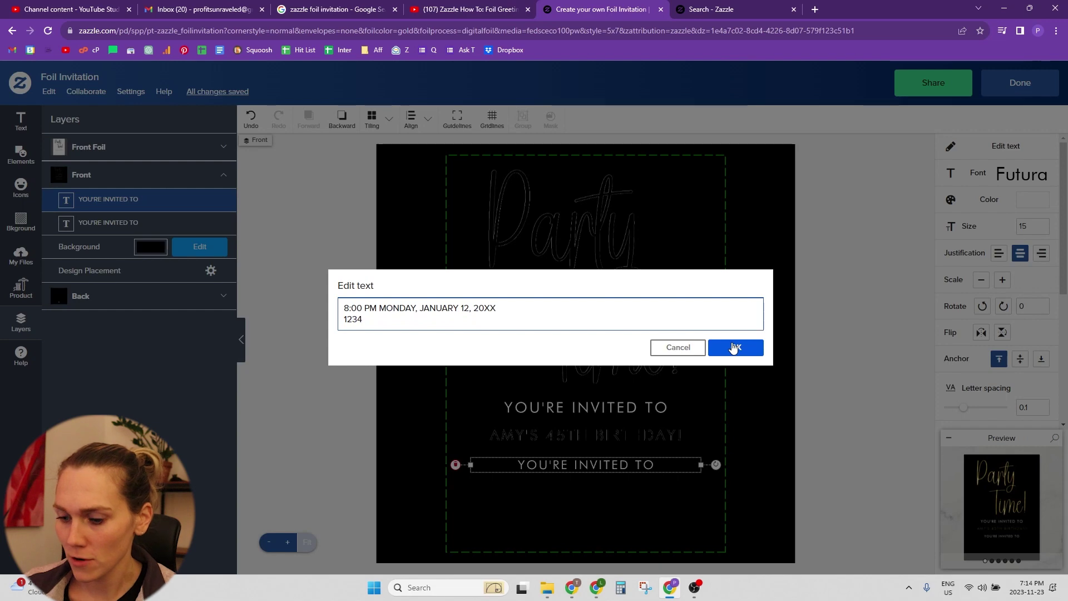
type(" BIRTHDAY ")
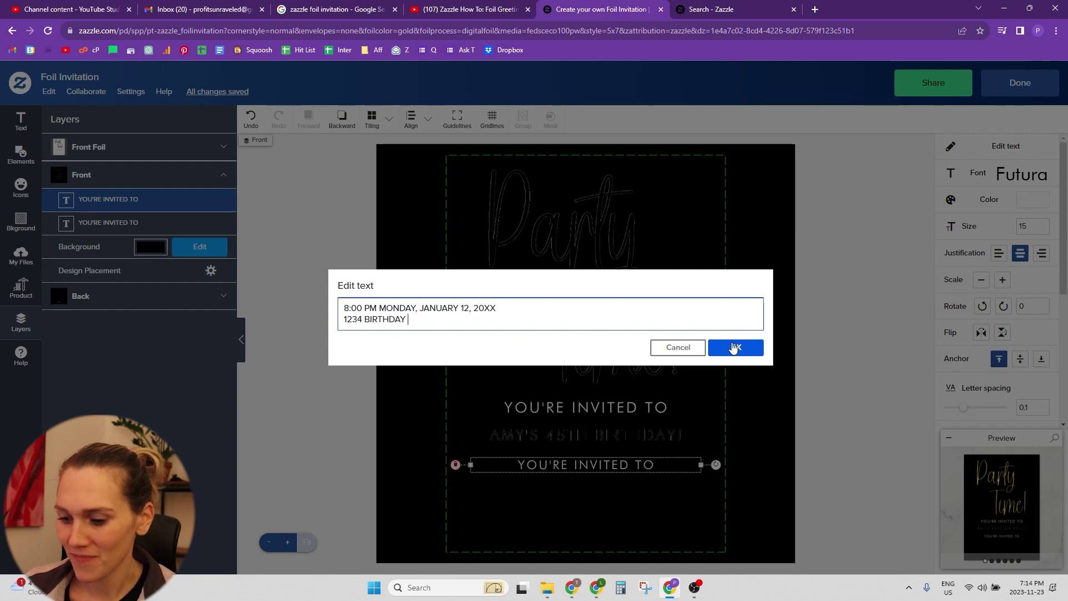
type("AVENUR")
key("Return")
type("NEW Y")
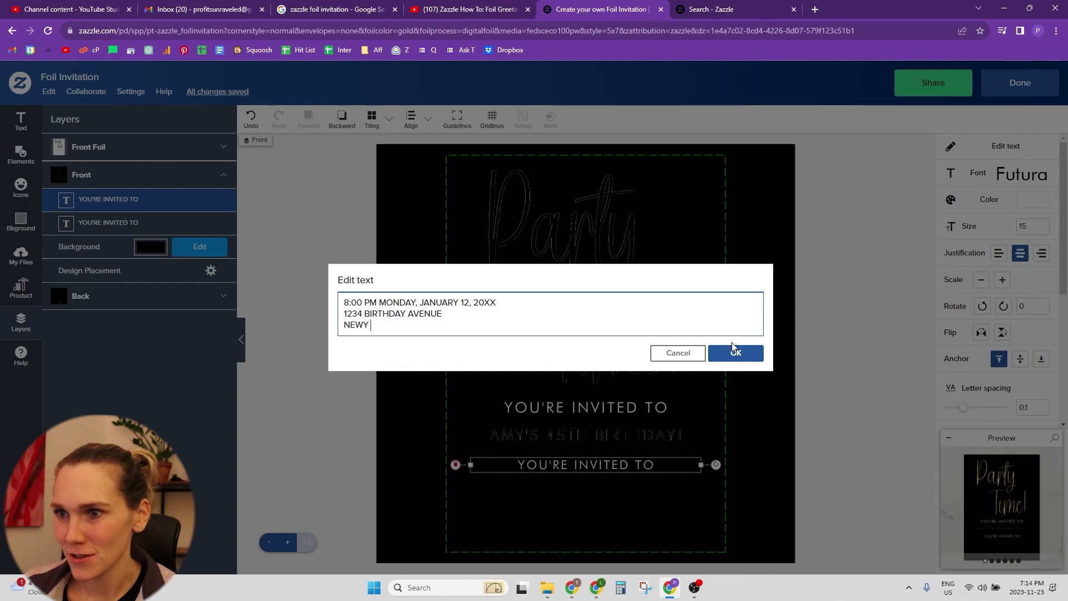
type("ORK, ")
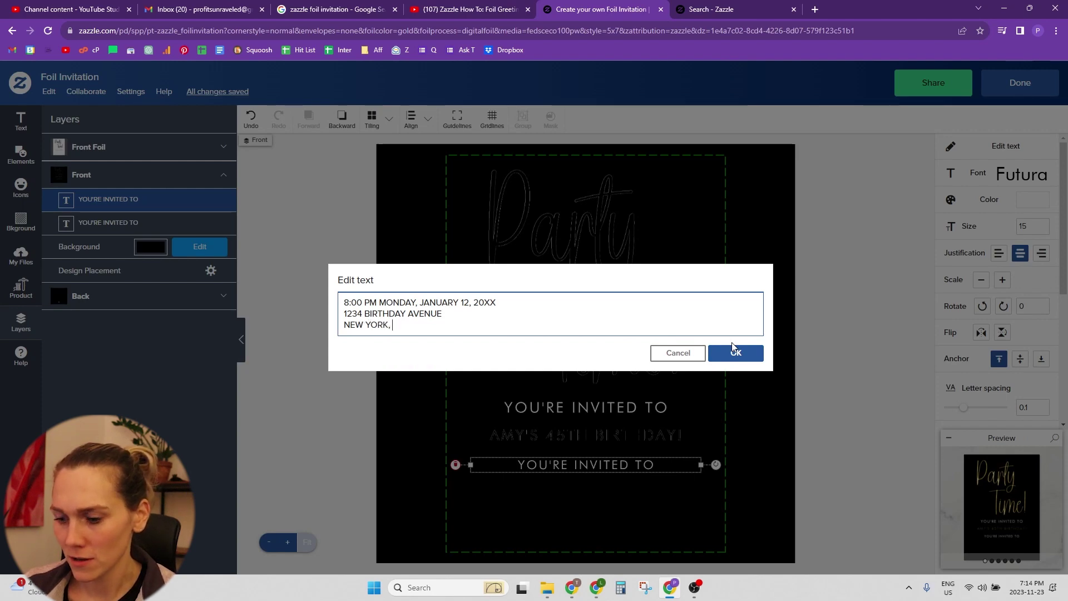
type("NY 00000")
left_click(732, 345)
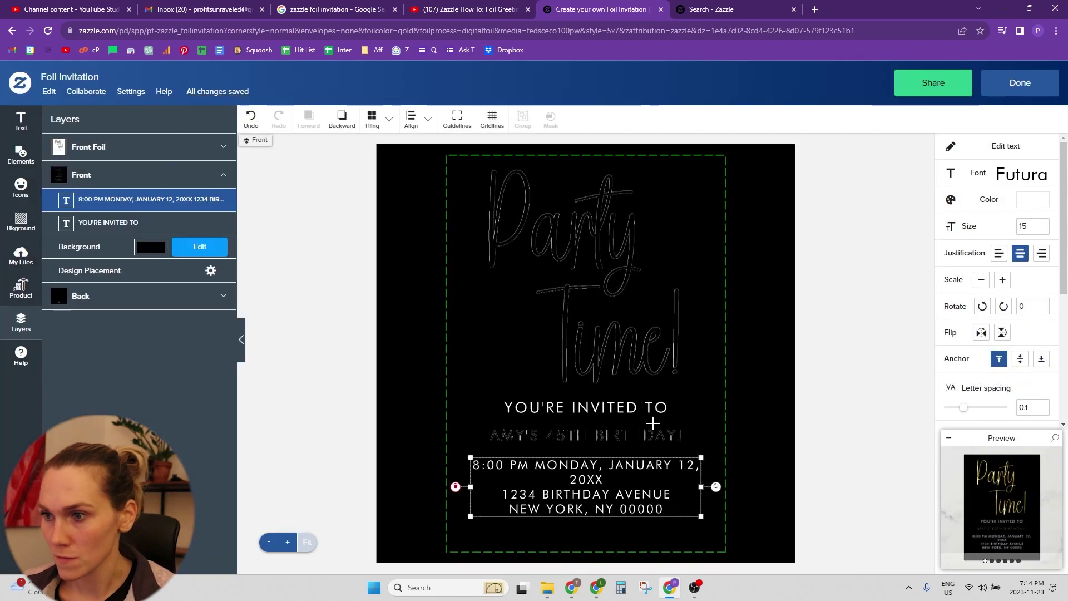
Step: Reduce the event details text on the Front layer to size 12
left_click(1042, 233)
left_click(1044, 230)
left_click(1044, 230)
left_click(1045, 230)
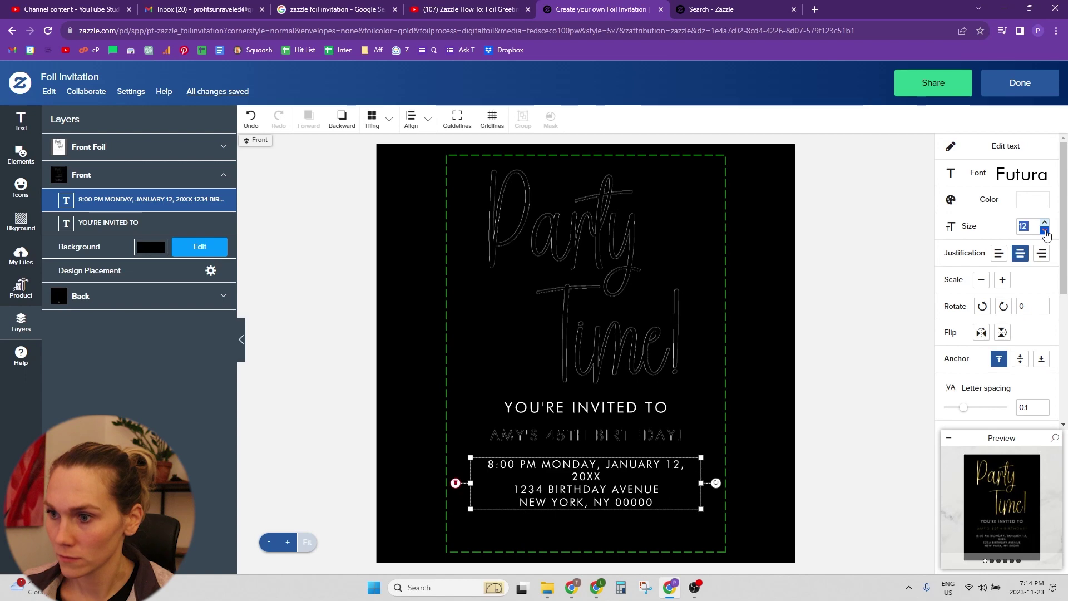
Step: Duplicate the event details below the original and replace the copy with an RSVP line by JANUARY 1, 20XX and a placeholder phone number
key("ctrl+d")
left_click_drag(582, 473, 582, 512)
double_click(582, 512)
type("RSV")
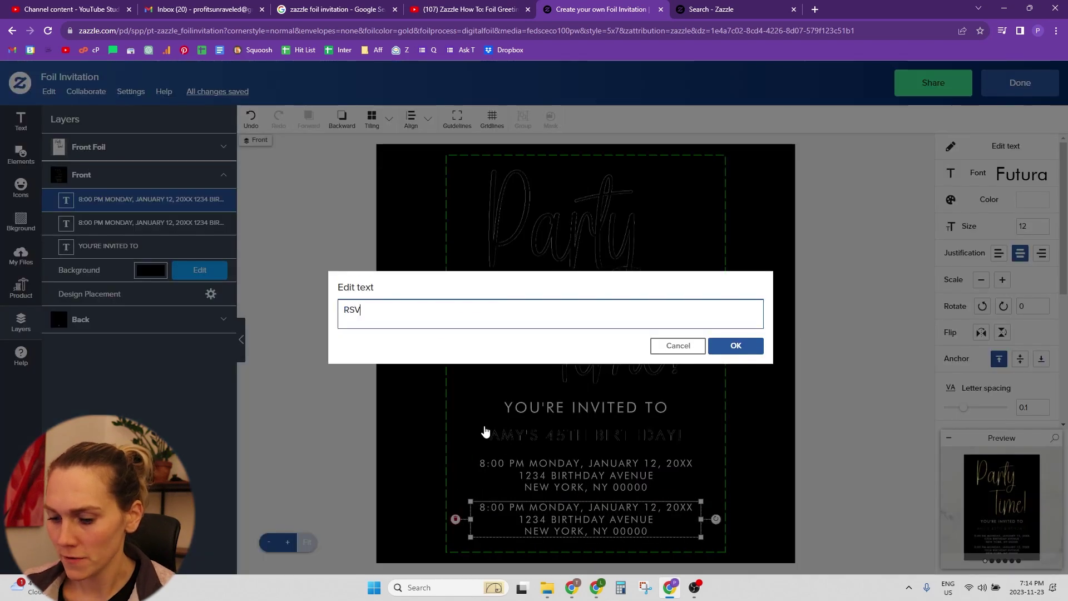
type("P TO AMY BY")
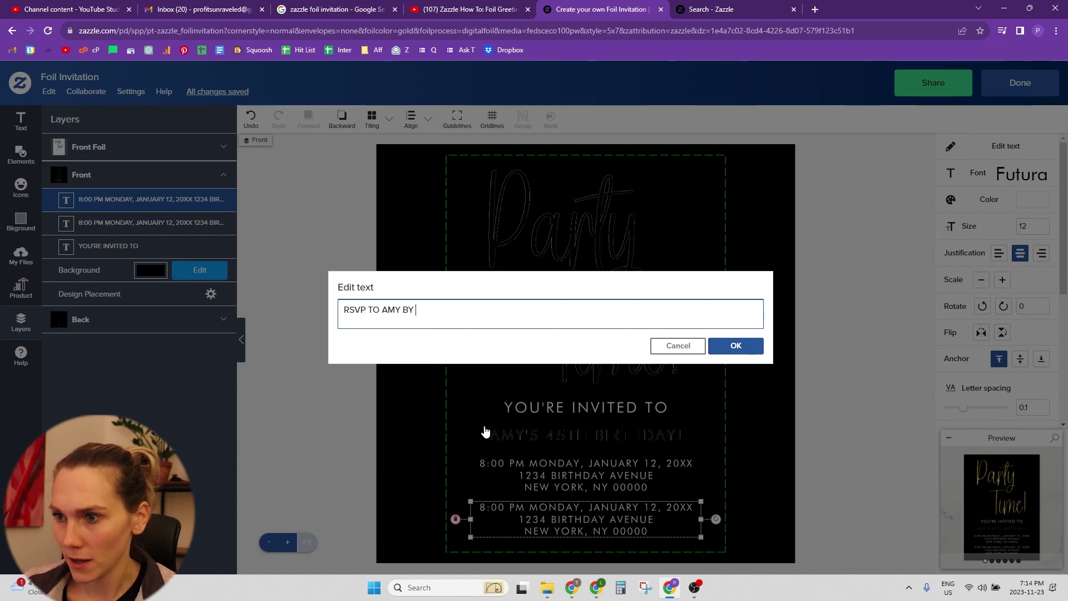
type(" JANUARY 1, 20XX 555-555-5555")
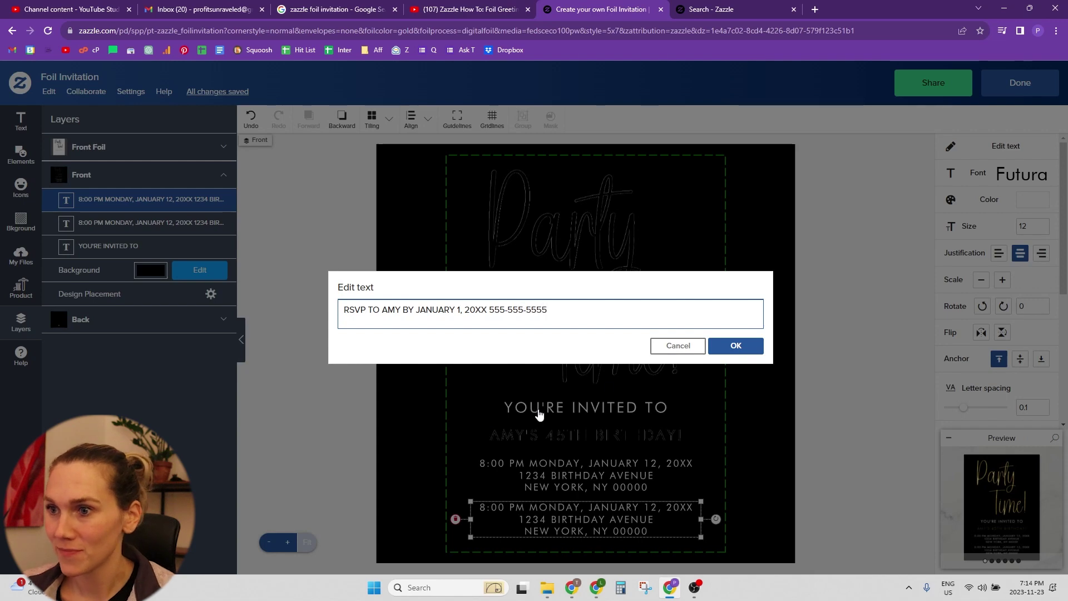
key("Return")
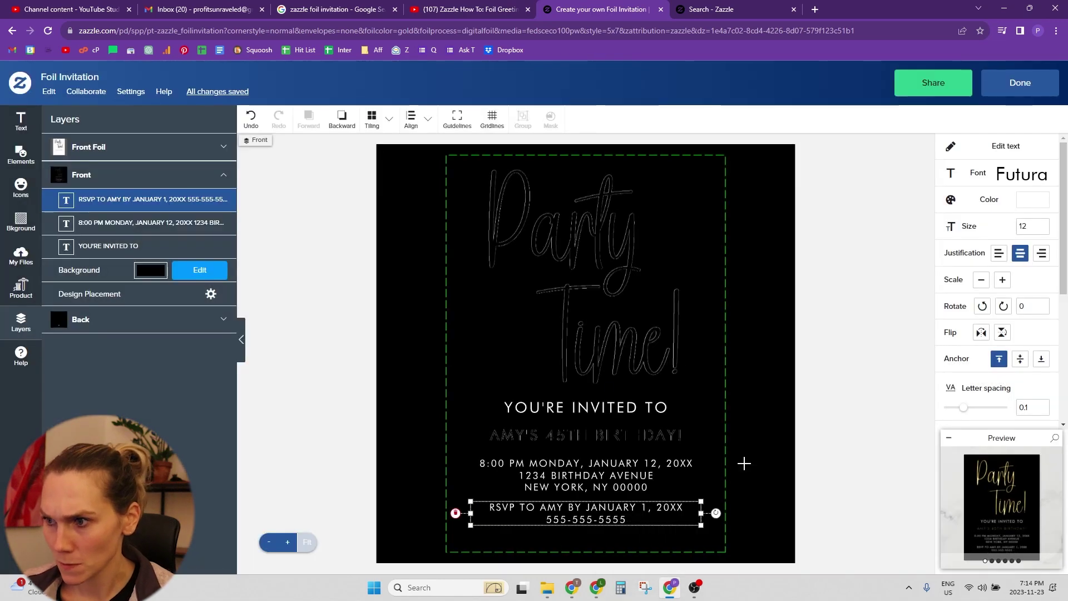
Step: Move the event details and RSVP text lower on the Front layer and anchor both text blocks to the bottom
left_click(601, 489)
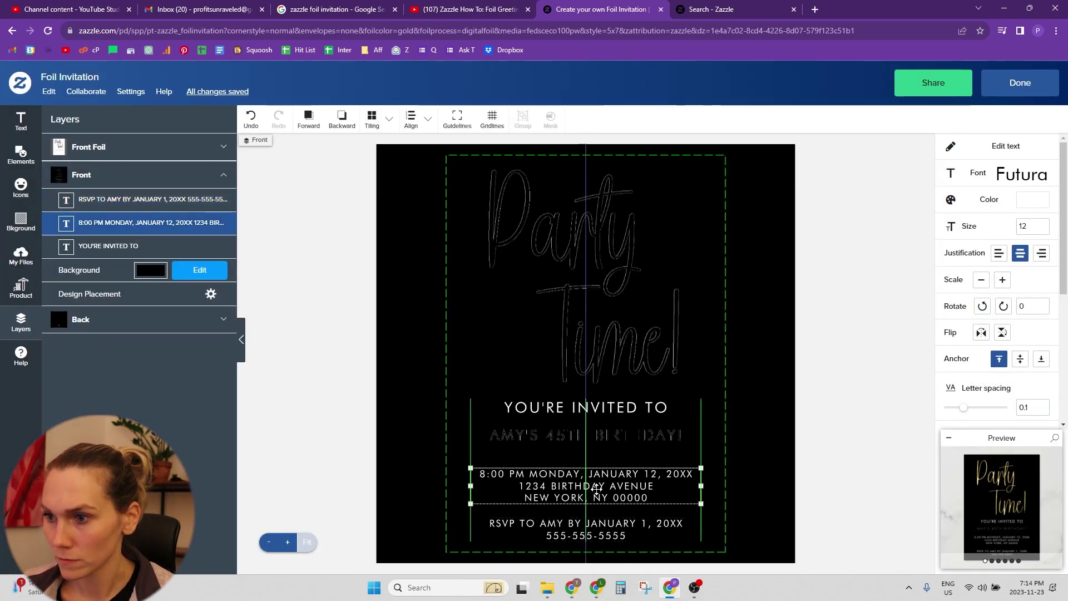
double_click(600, 504)
left_click(678, 353)
left_click(590, 527)
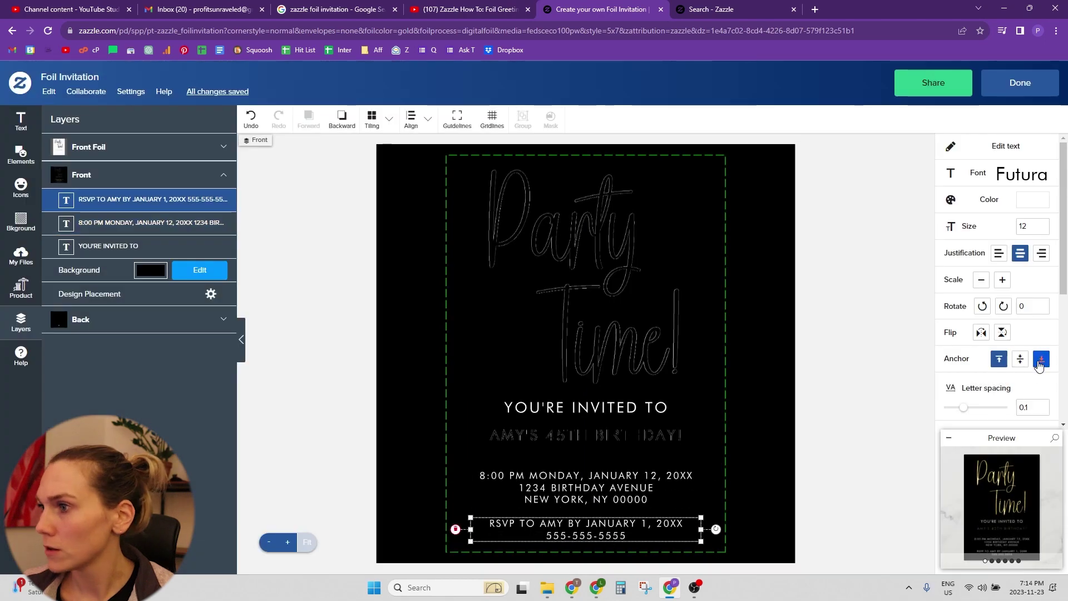
left_click(592, 502)
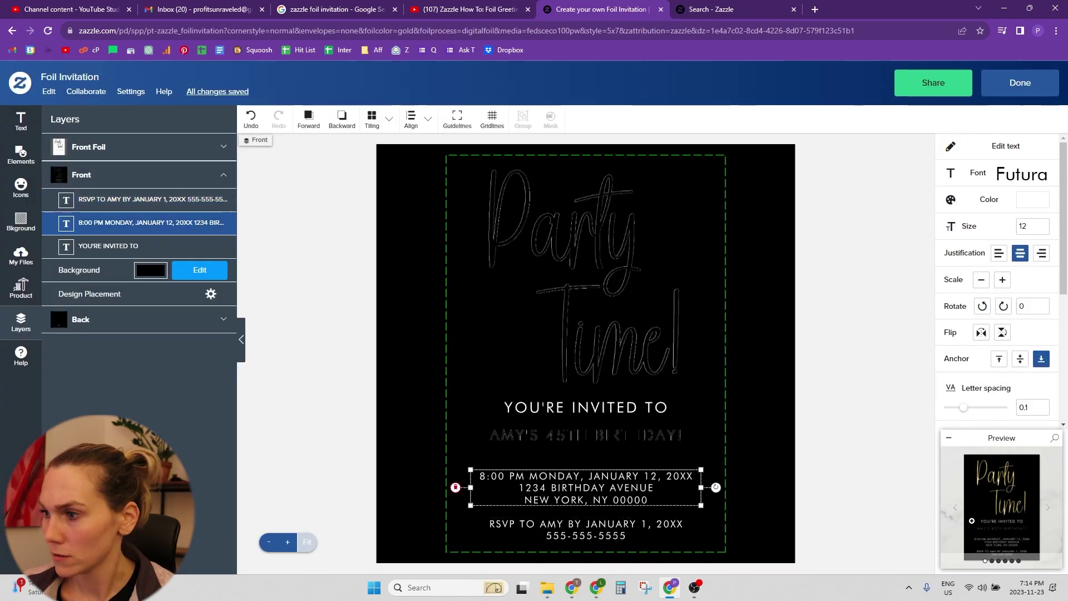
Step: Check the enlarged preview and set both the event details and RSVP text to size 11
left_click(585, 329)
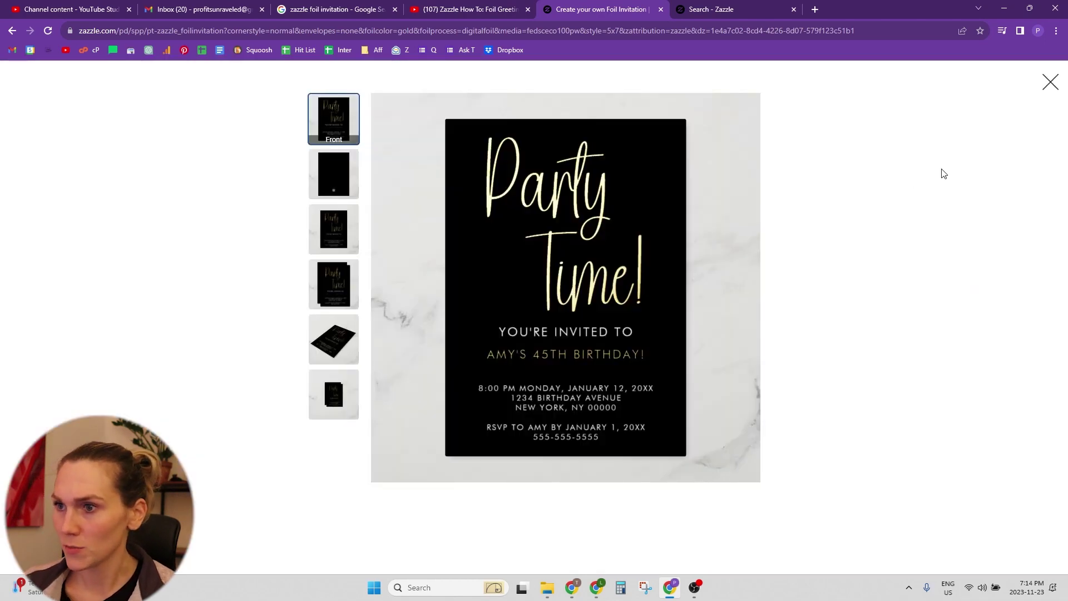
left_click(1051, 82)
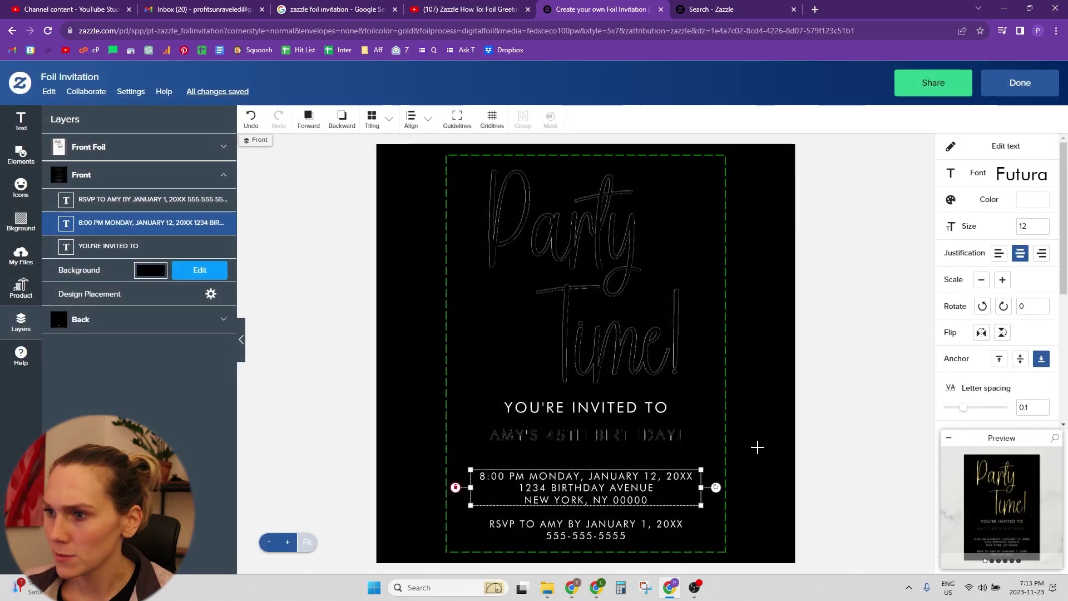
left_click_drag(654, 554, 651, 554)
left_click(1045, 230)
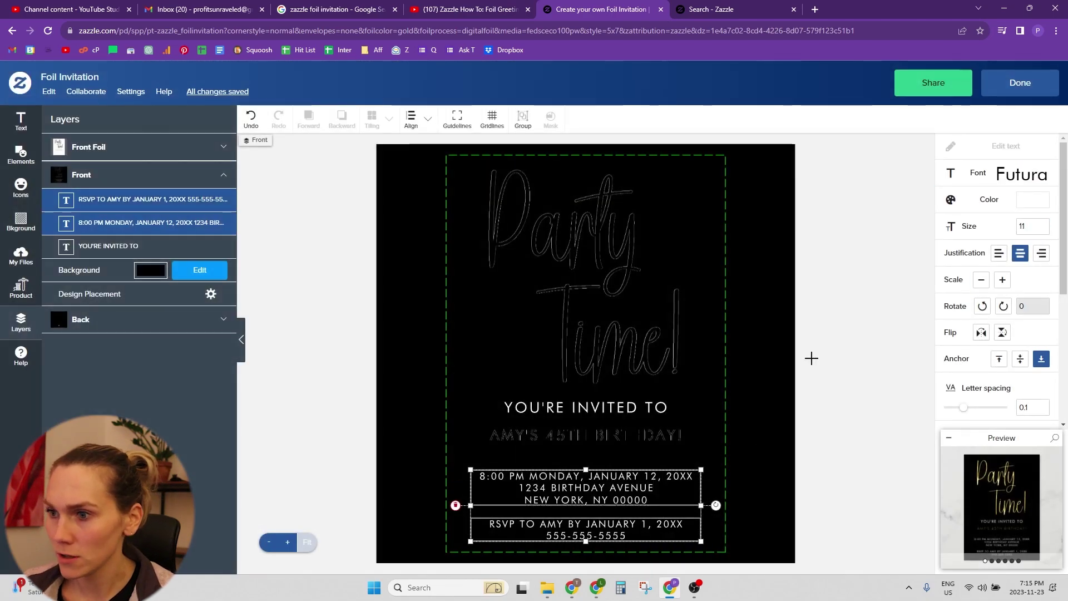
left_click(787, 427)
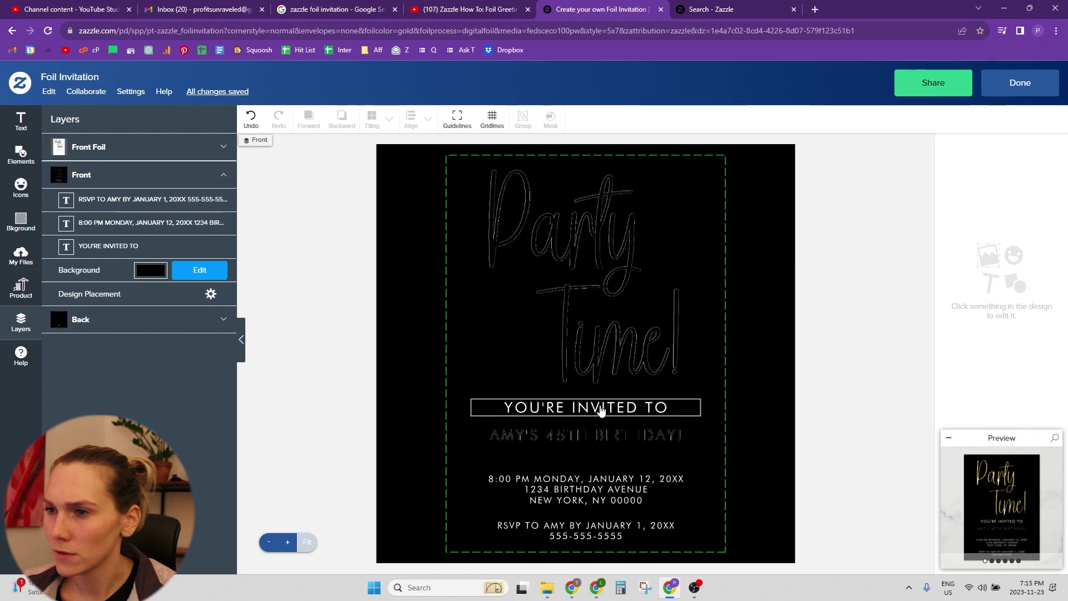
Step: Move the birthday line on the Front Foil layer slightly down and set its size to 20
left_click(172, 148)
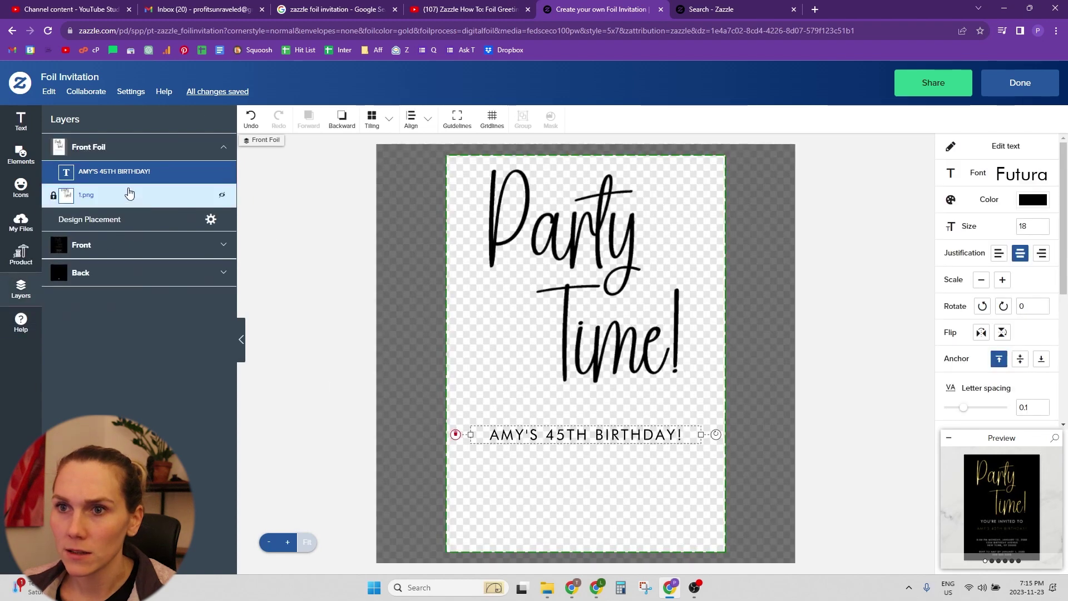
left_click_drag(627, 434, 627, 444)
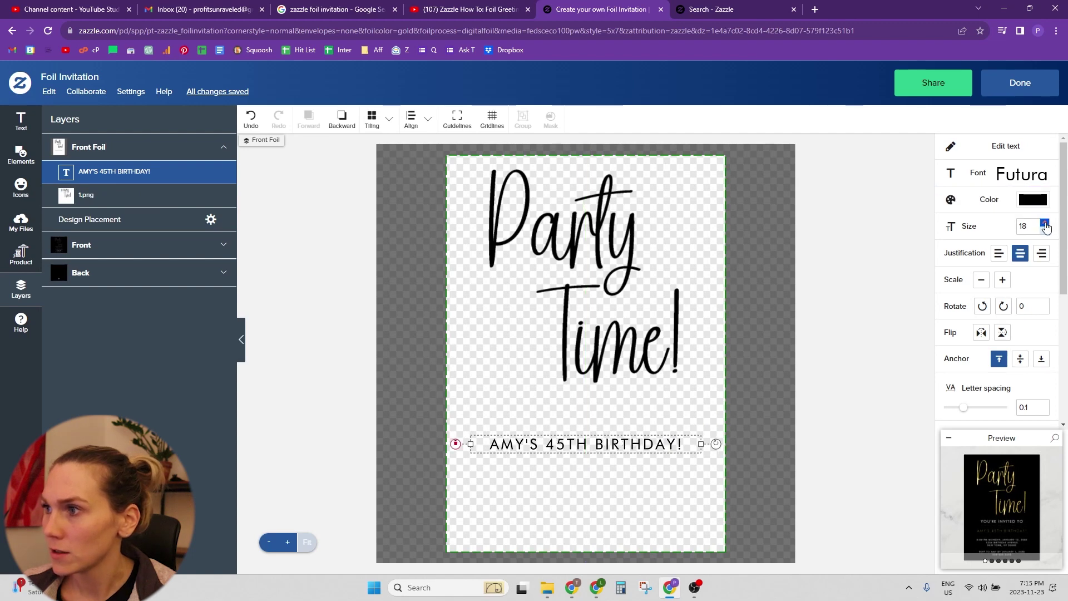
left_click(1045, 224)
Step: Change the foil birthday line's font to Futura Medium and check it in the enlarged preview
left_click(1021, 172)
left_click(1021, 173)
left_click(1021, 173)
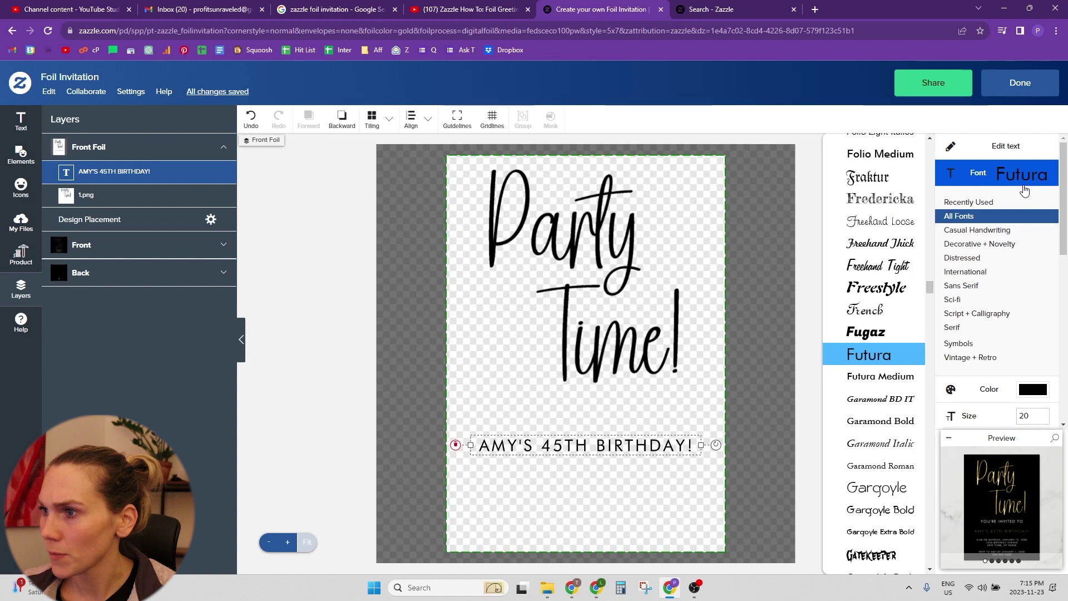
left_click(887, 377)
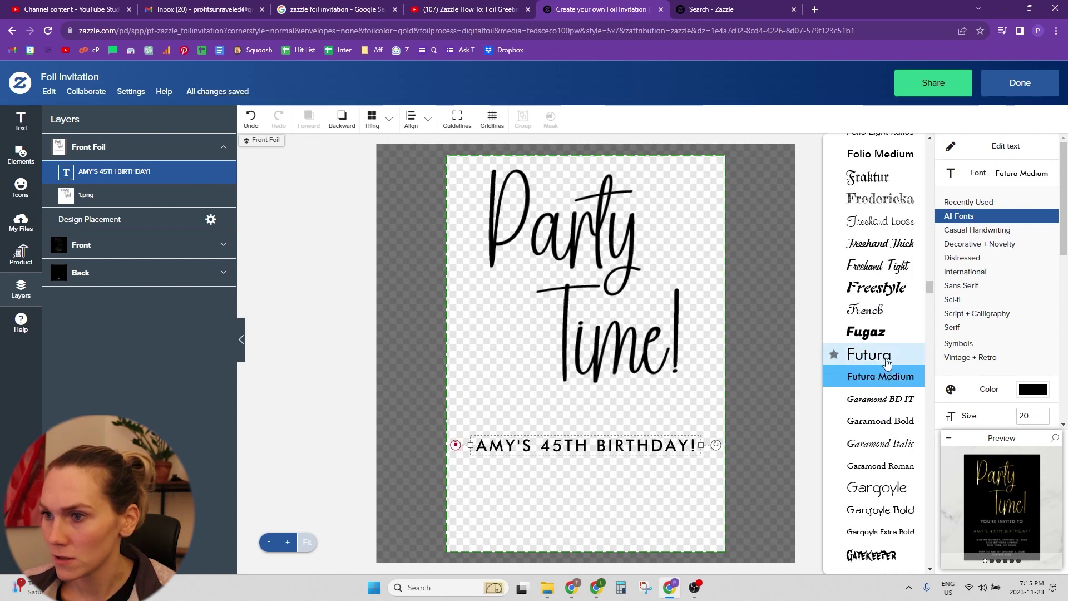
left_click(972, 513)
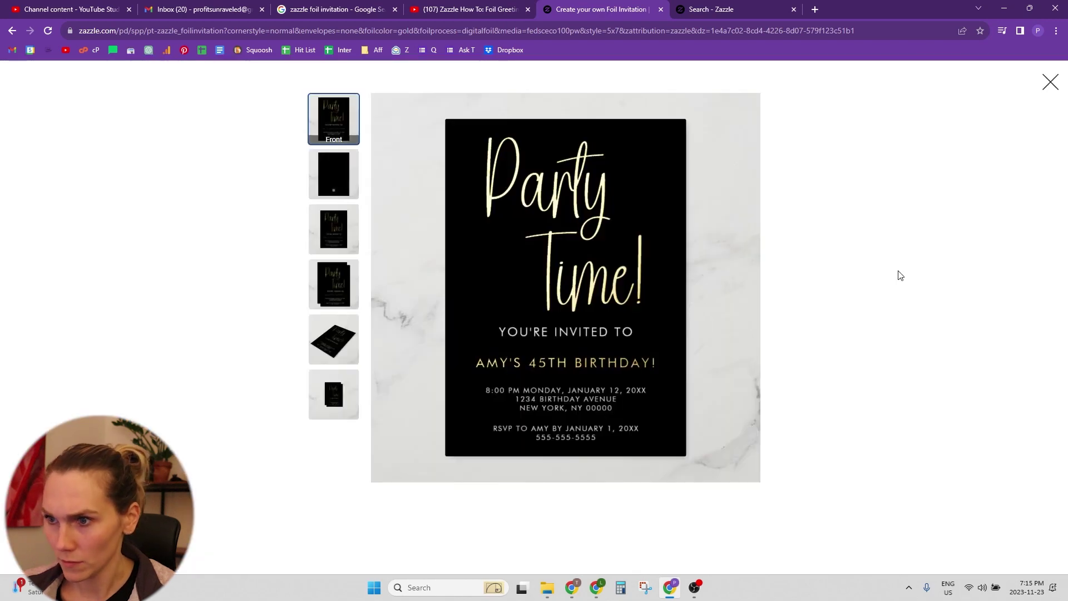
left_click(1051, 84)
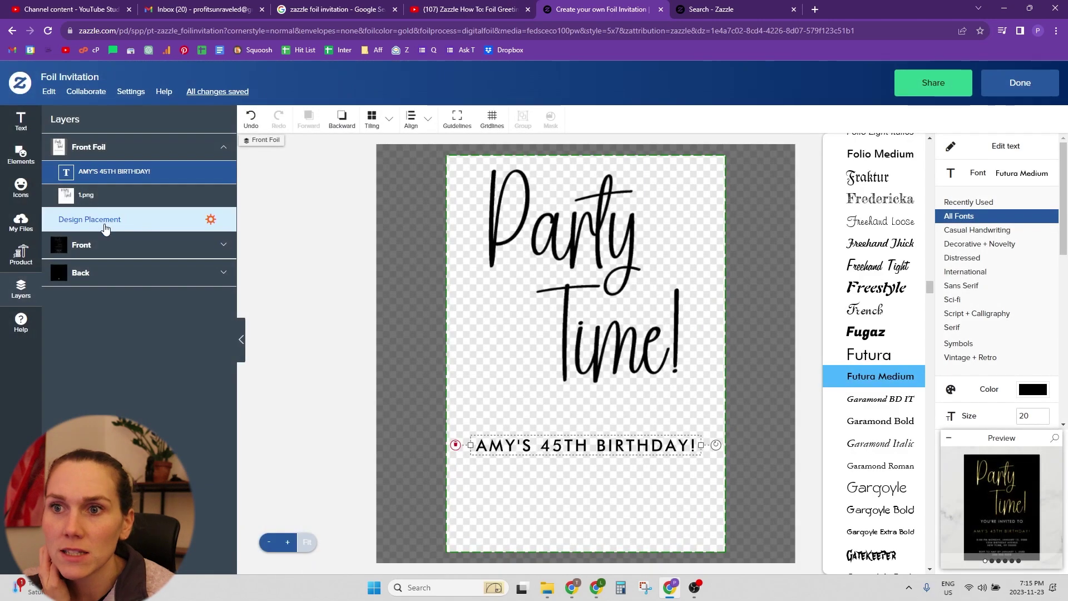
Step: Move "YOU'RE INVITED TO" on the Front layer down, closer to the birthday line
left_click(412, 119)
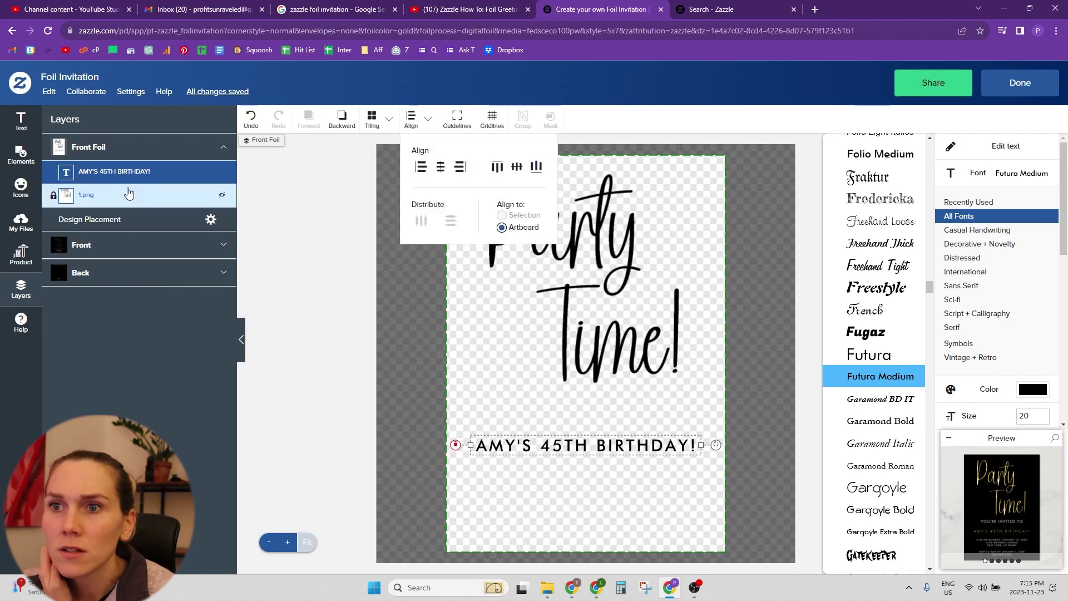
left_click(123, 245)
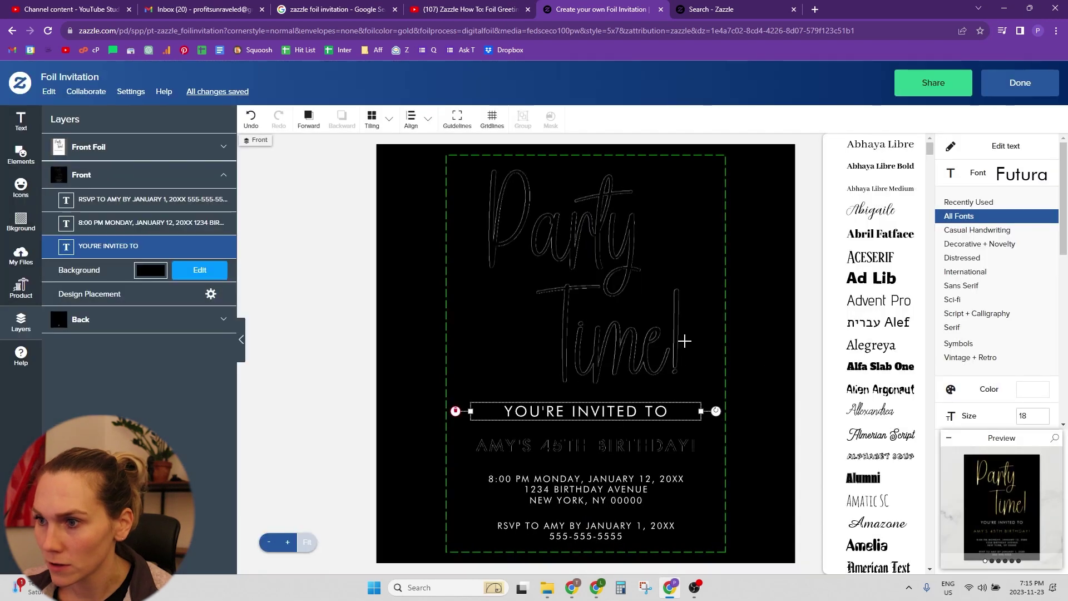
left_click(685, 341)
left_click(595, 413)
left_click_drag(594, 413, 595, 417)
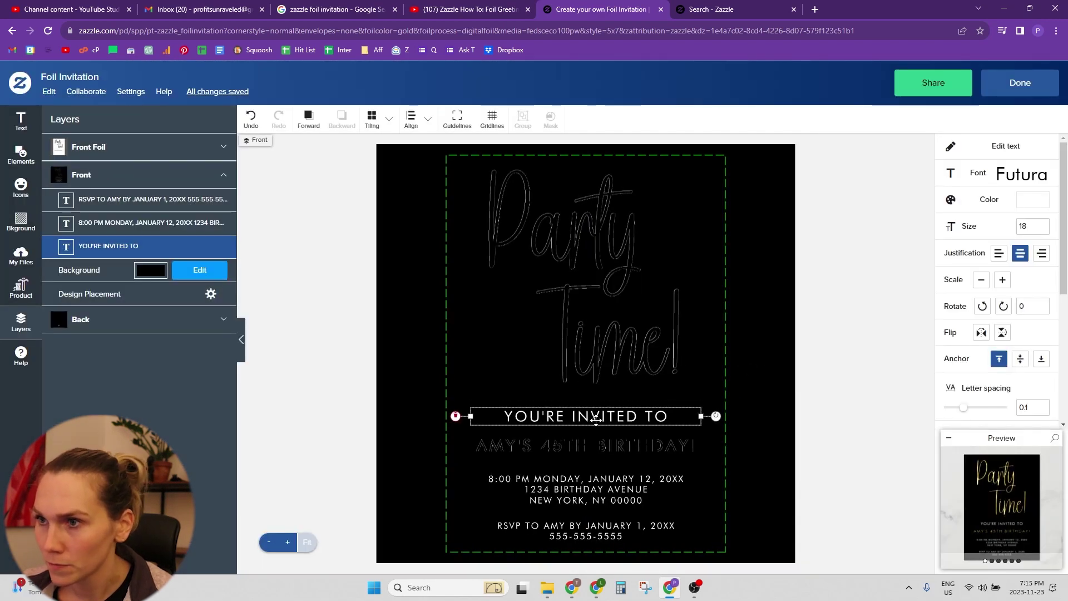
left_click(428, 119)
left_click(883, 367)
Step: Move the event details text slightly up, keeping it centered, and check the spacing in the enlarged preview
left_click(604, 485)
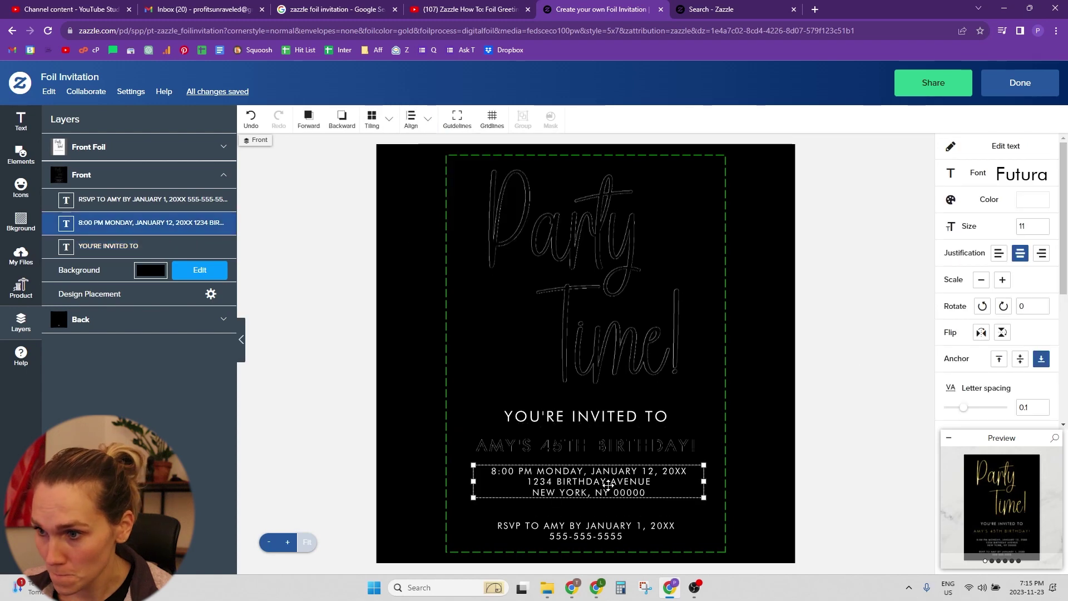
left_click_drag(605, 484, 605, 487)
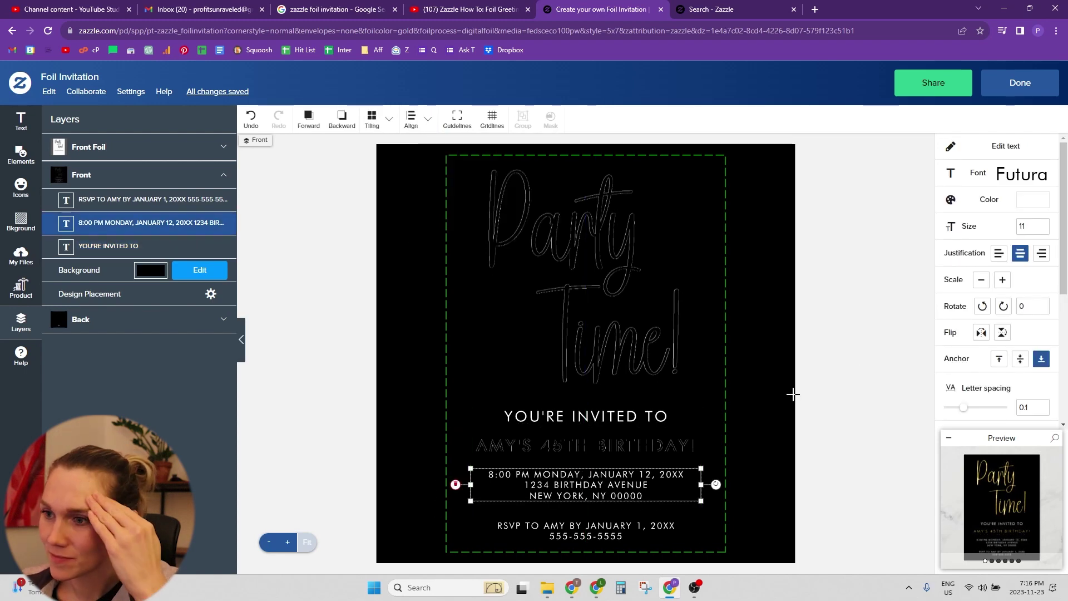
left_click(903, 491)
left_click(1004, 515)
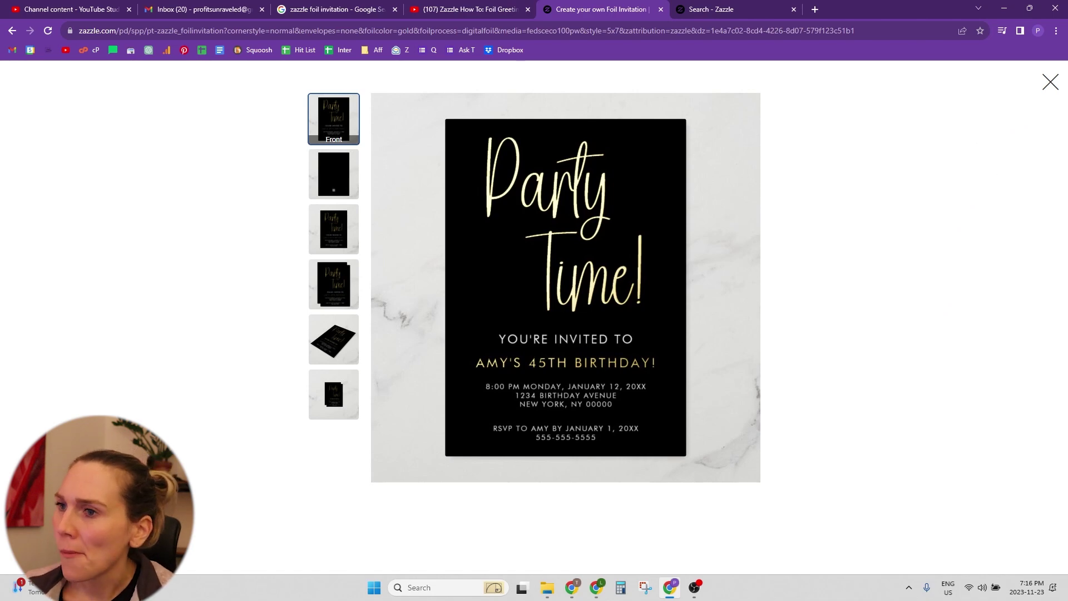
left_click(1042, 89)
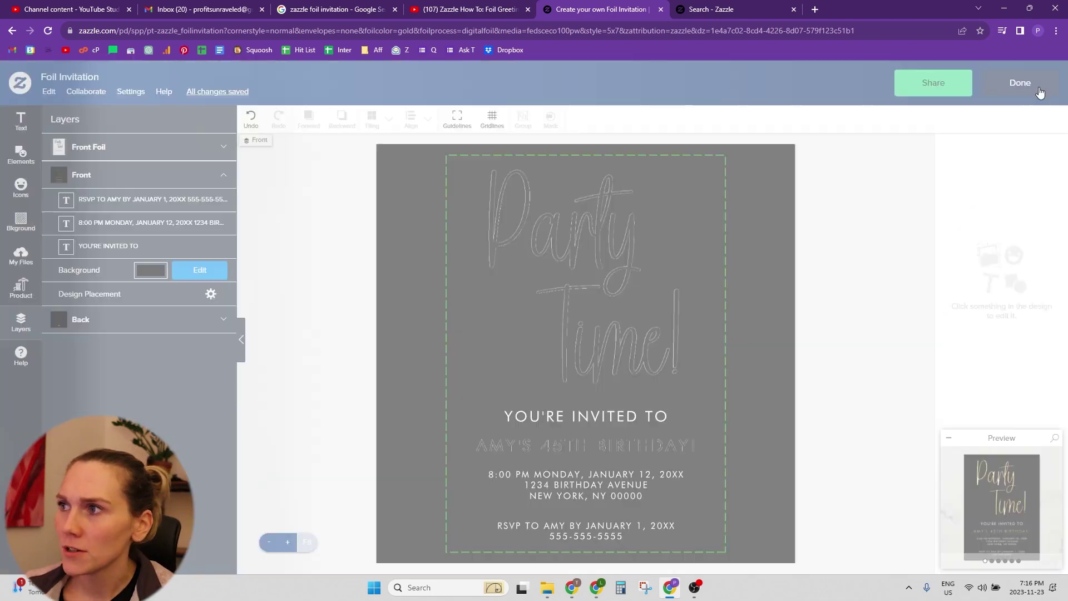
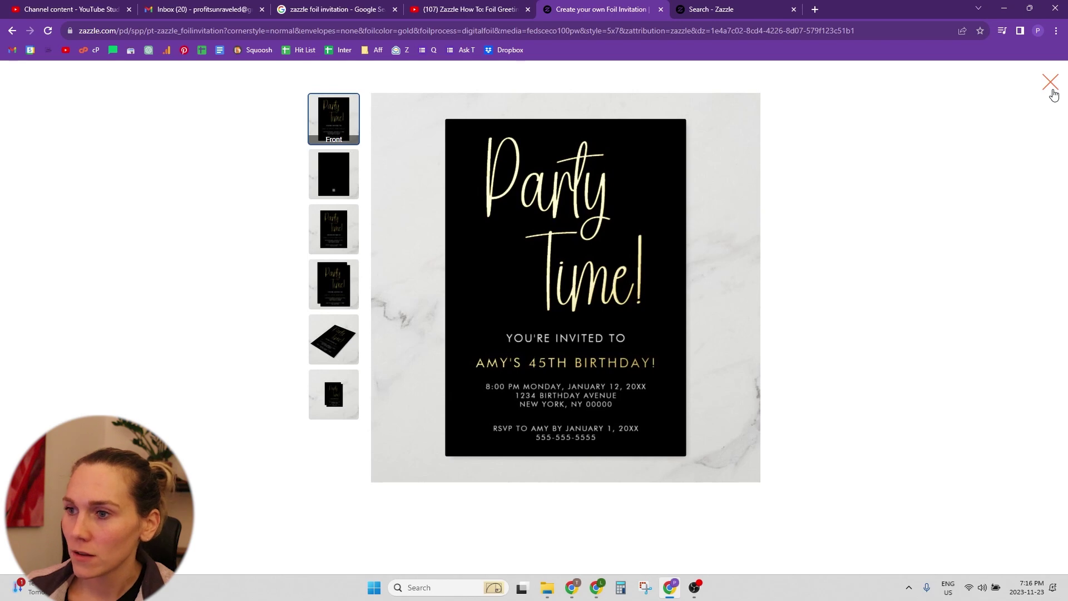
Step: Widen the birthday line's text box on the Front Foil layer to both edges of the design area, keeping the text centered
left_click(1052, 91)
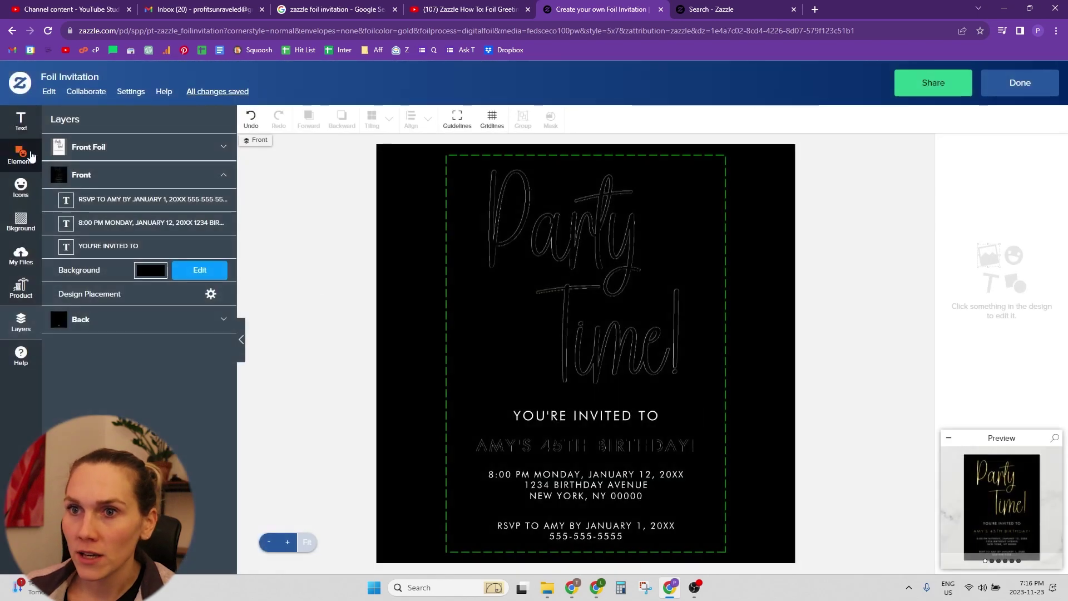
left_click(125, 149)
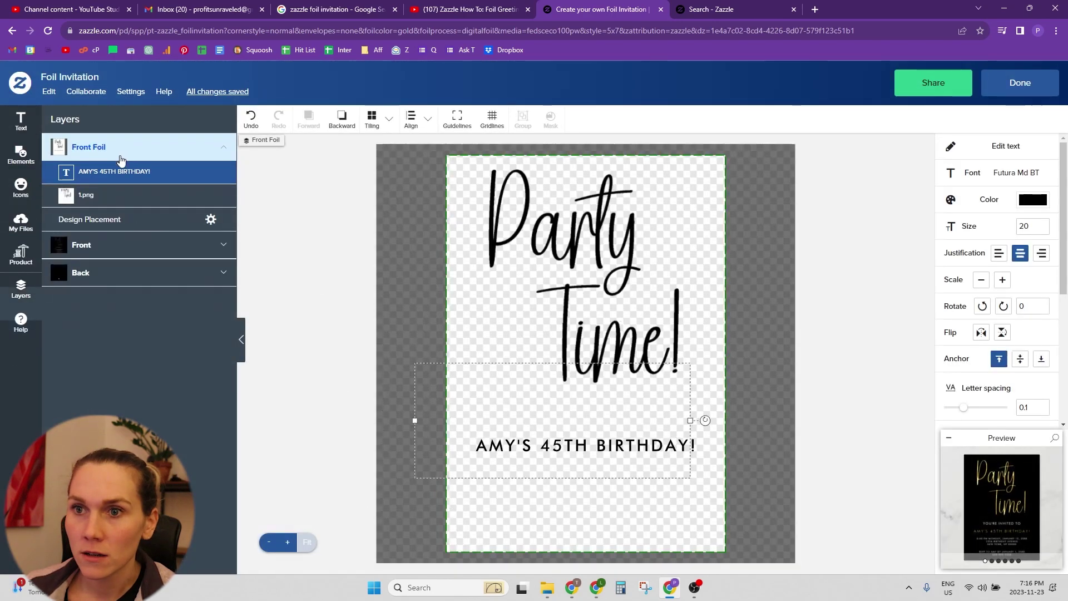
left_click_drag(699, 446, 726, 445)
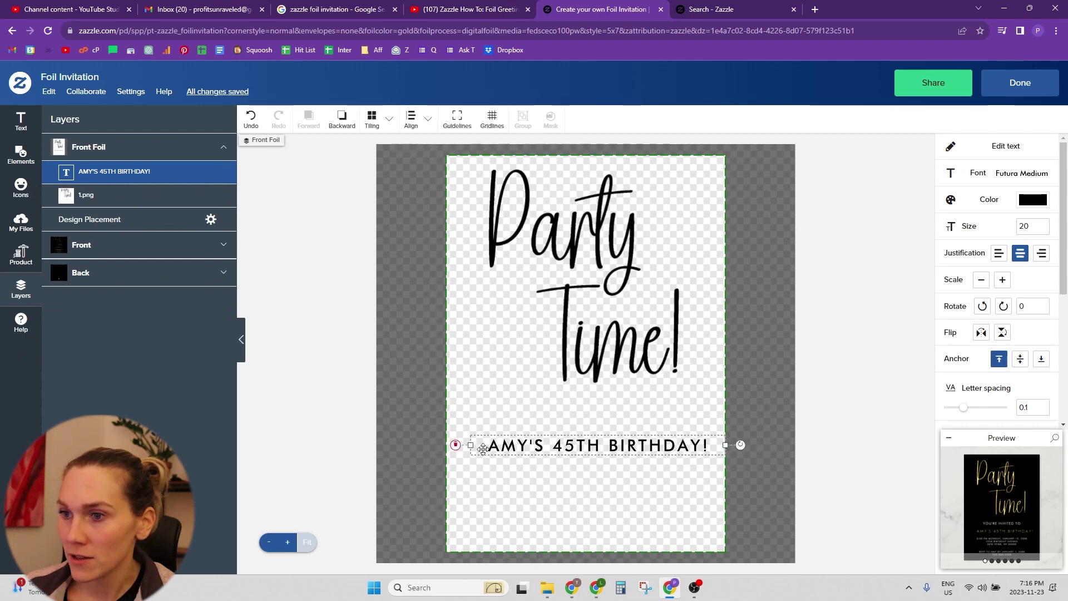
left_click_drag(468, 445, 447, 445)
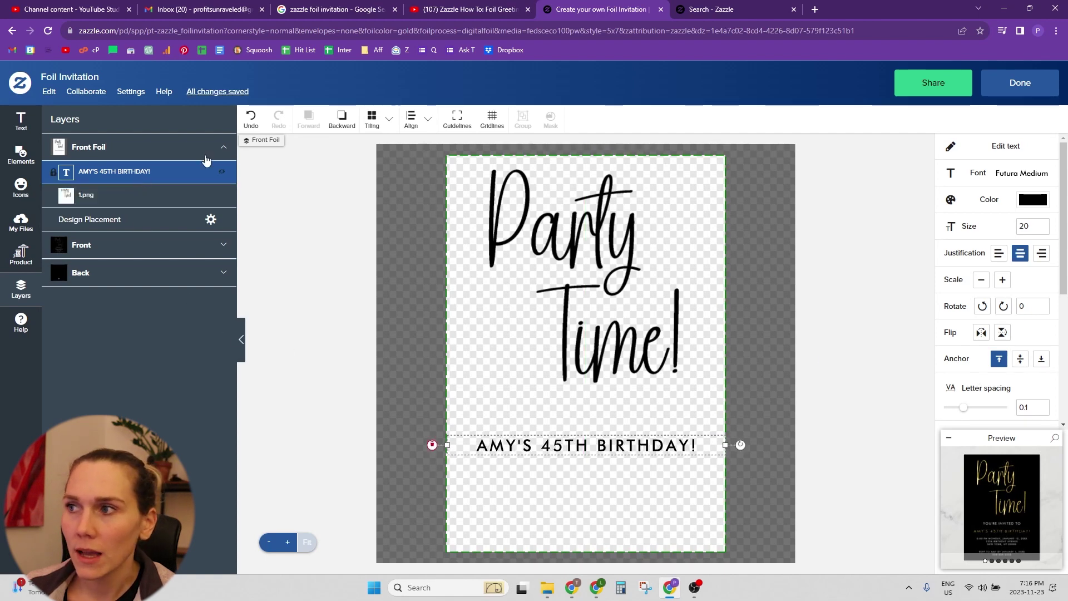
Step: Make the foil birthday line a template object with the product page label "Name, Age, Event"
scroll(1002, 312, "down", 4)
left_click(1045, 350)
scroll(1039, 367, "down", 1)
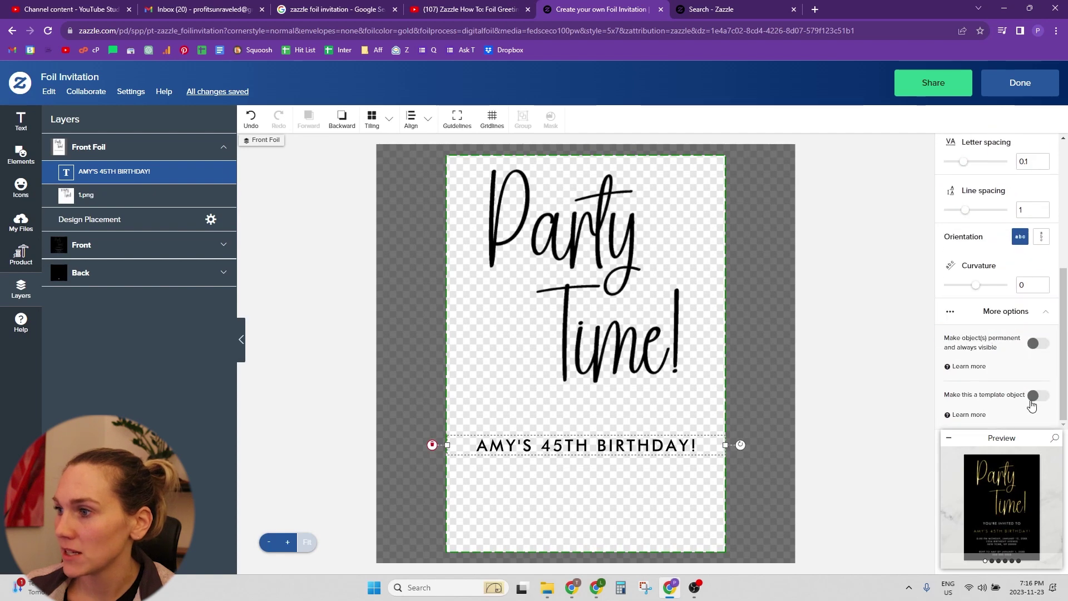
left_click(1038, 396)
triple_click(992, 328)
left_click(993, 327)
triple_click(992, 327)
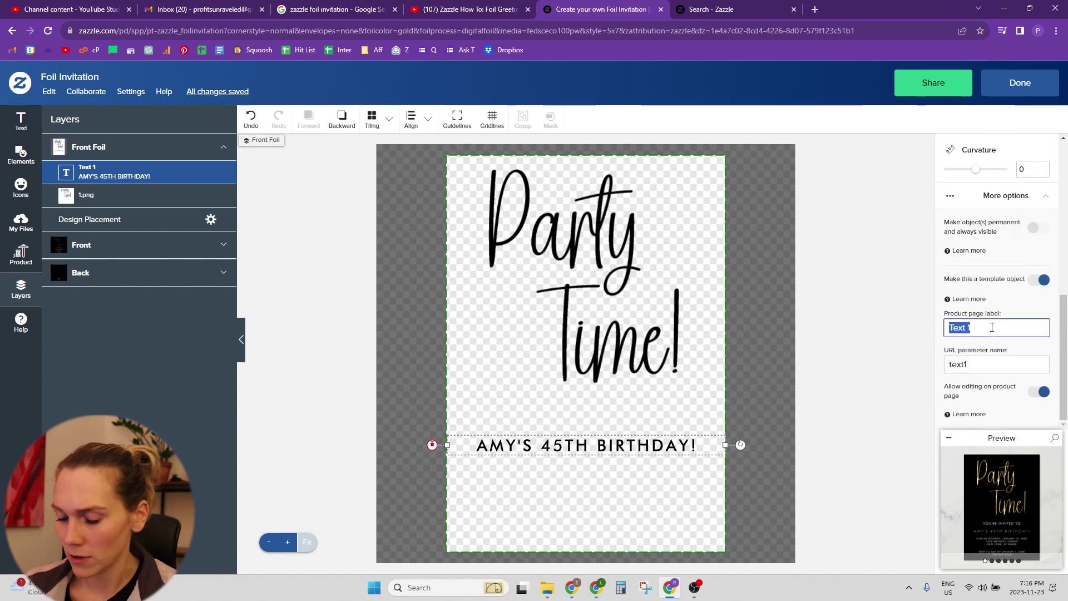
type("nAME")
key("BackSpace")
key("BackSpace")
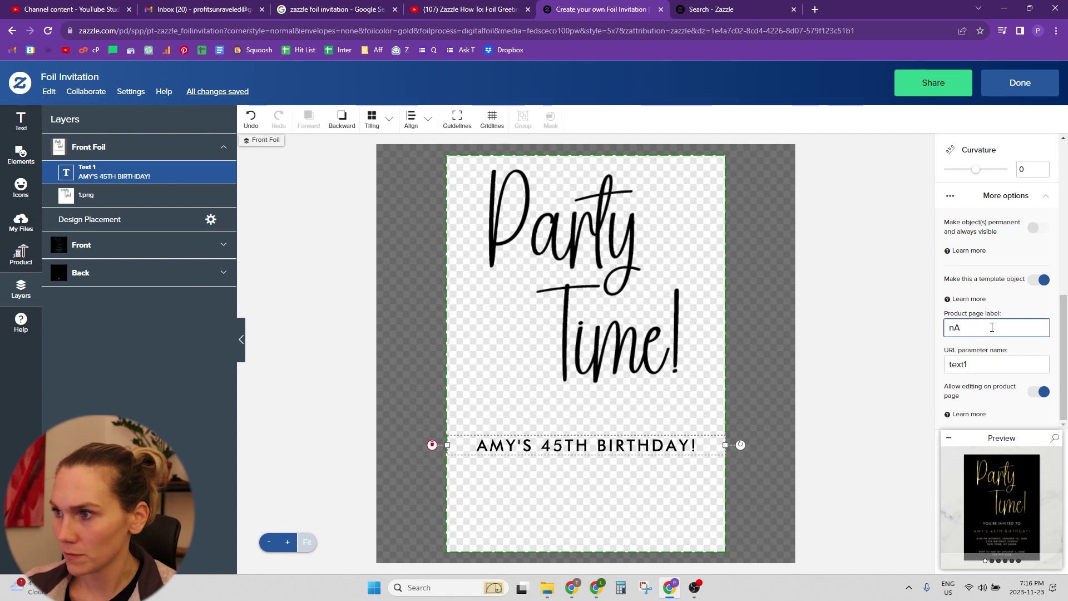
key("Caps_Lock")
type("Name, A")
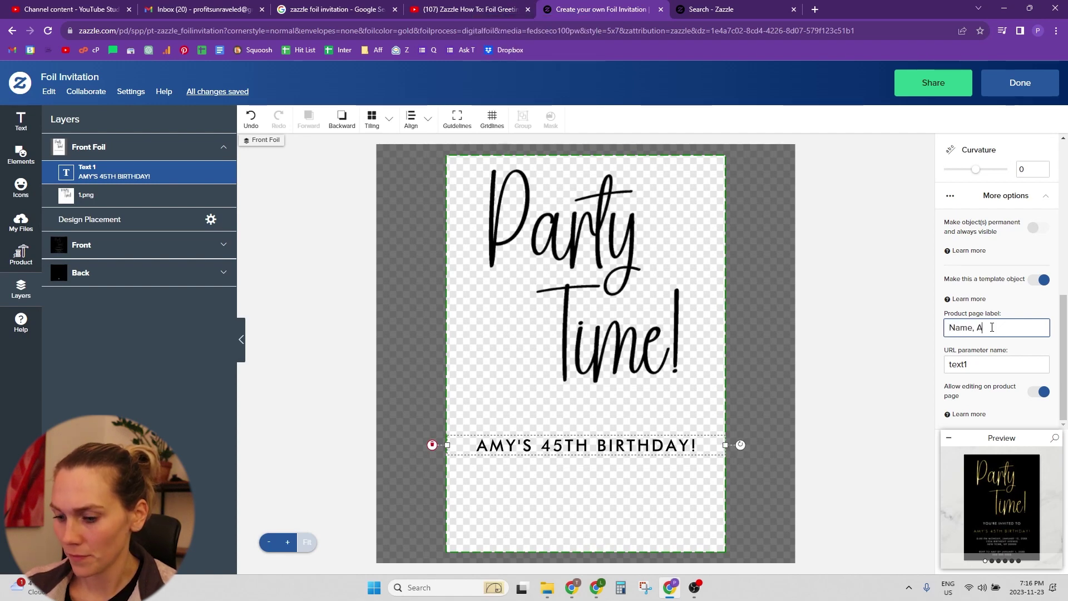
type("ge, Event")
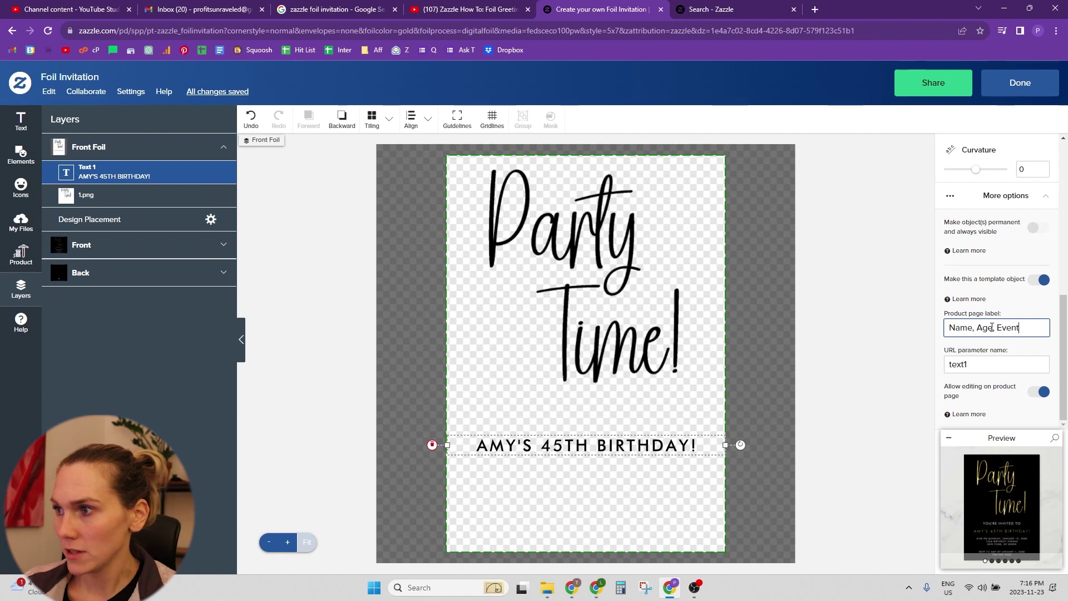
Step: Make the event details text on the Front layer a template object labeled "Party Details"
left_click(137, 249)
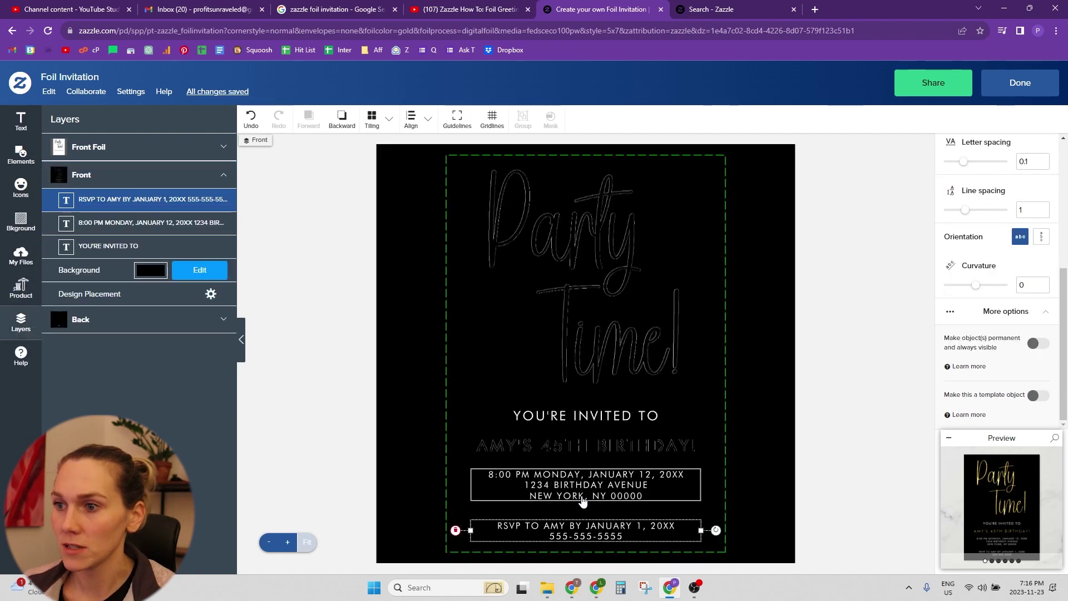
left_click(150, 222)
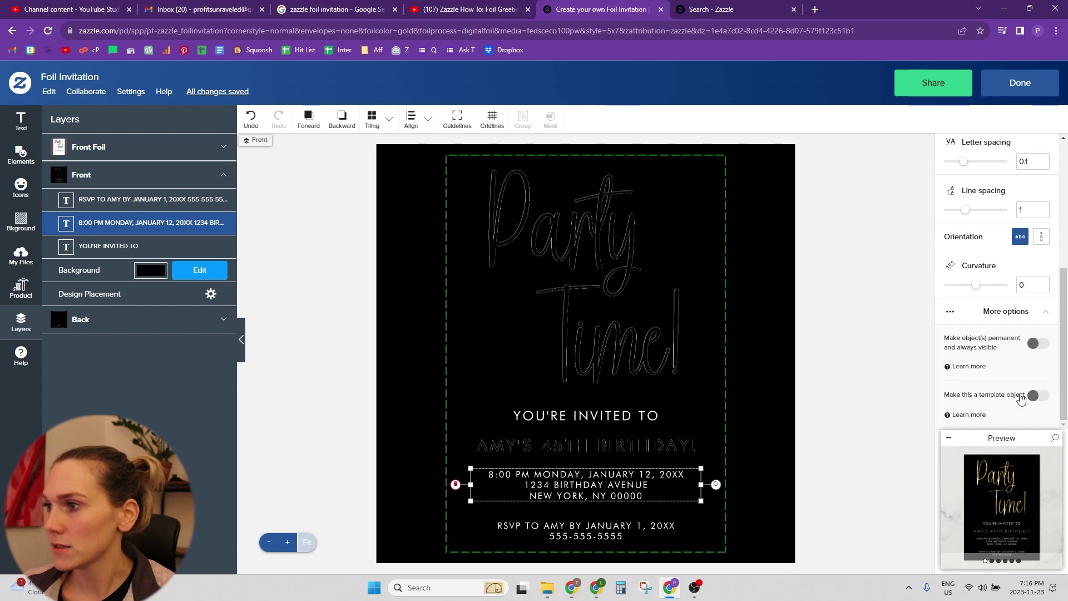
left_click(1039, 395)
type("Paryt")
type("Details")
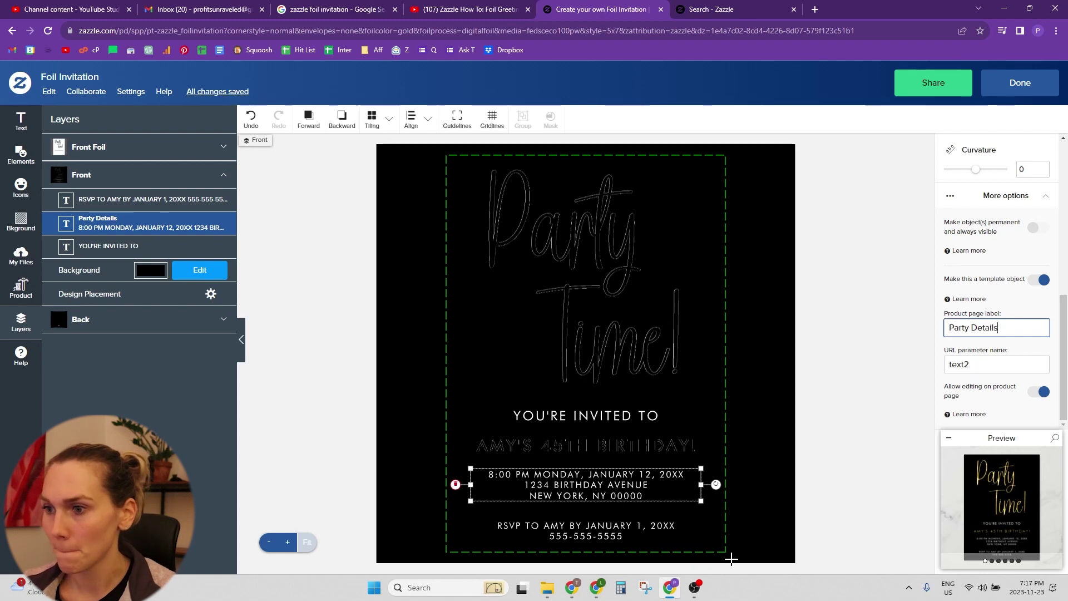
Step: Make the RSVP text on the Front layer a template object labeled "RSVP"
left_click(652, 525)
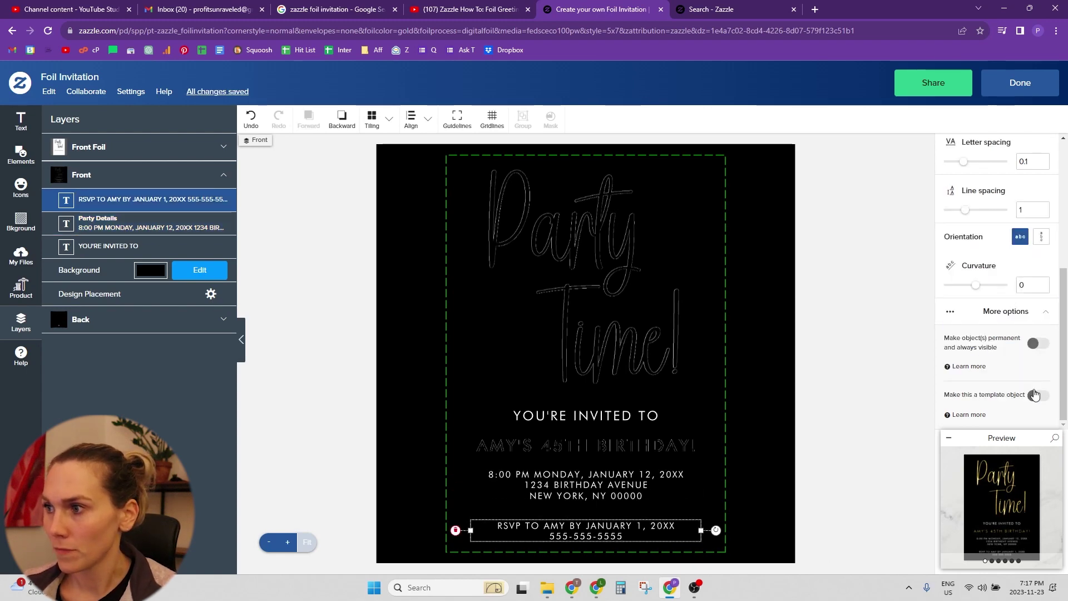
left_click(1033, 395)
triple_click(955, 327)
type("RSVP")
left_click(897, 334)
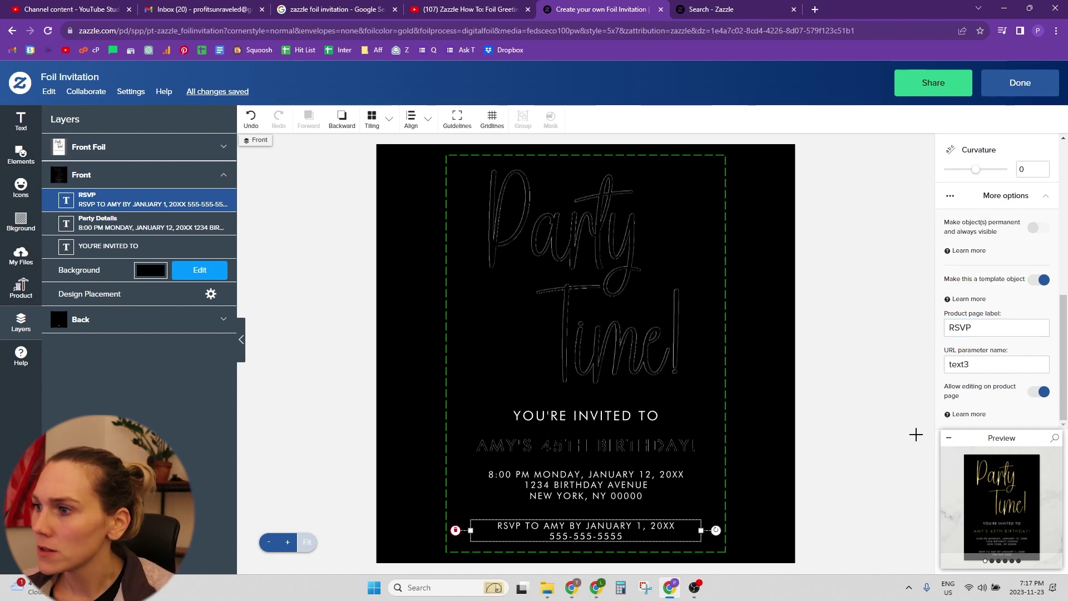
Step: Check the invitation in the enlarged preview and nudge the RSVP text slightly up, keeping it centered
left_click(993, 525)
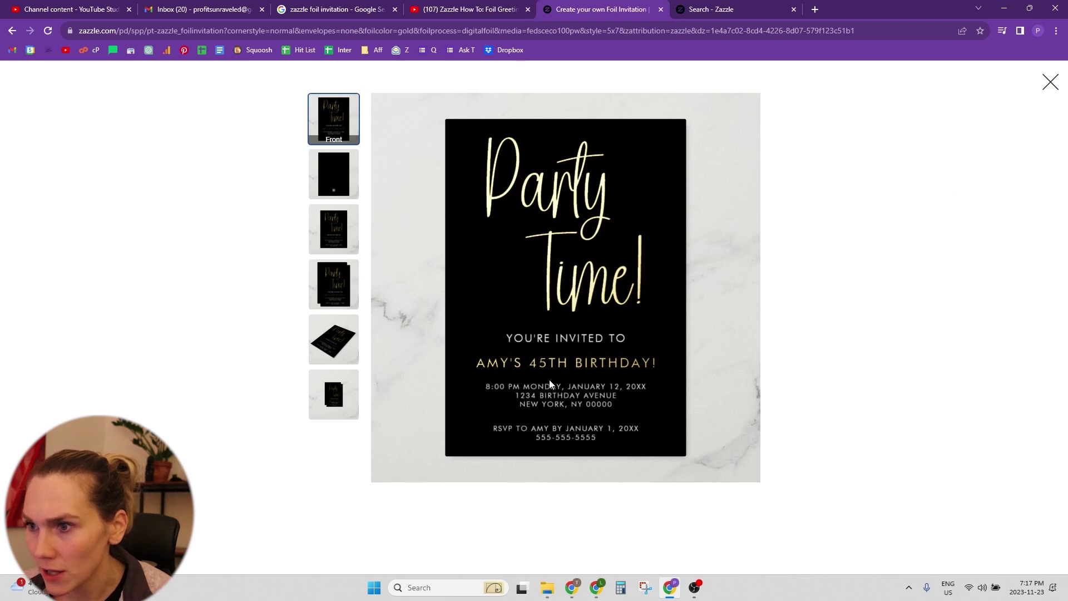
left_click(1050, 82)
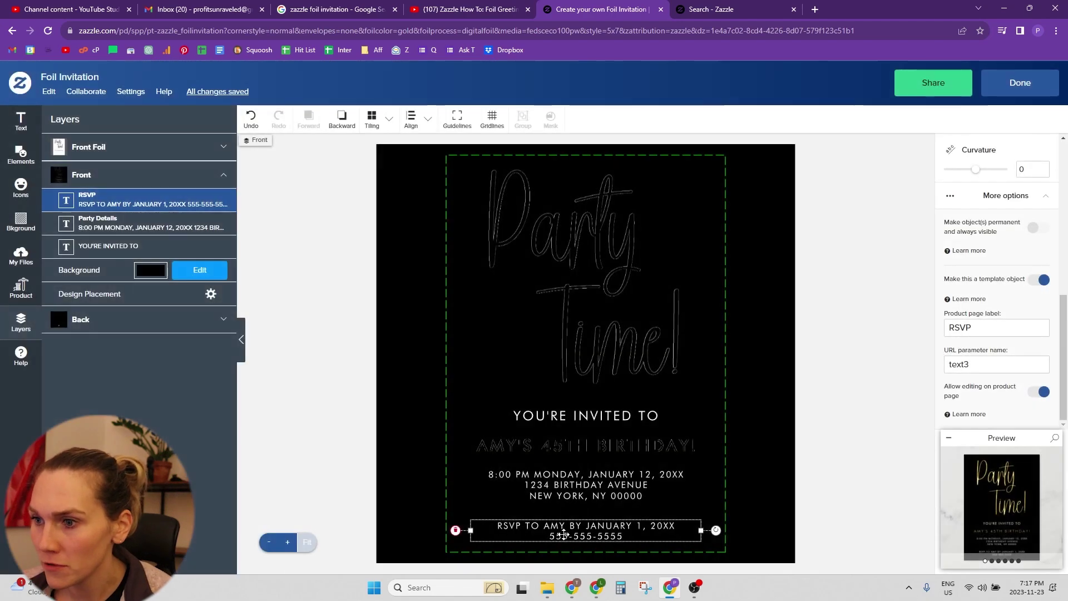
double_click(568, 531)
left_click(679, 346)
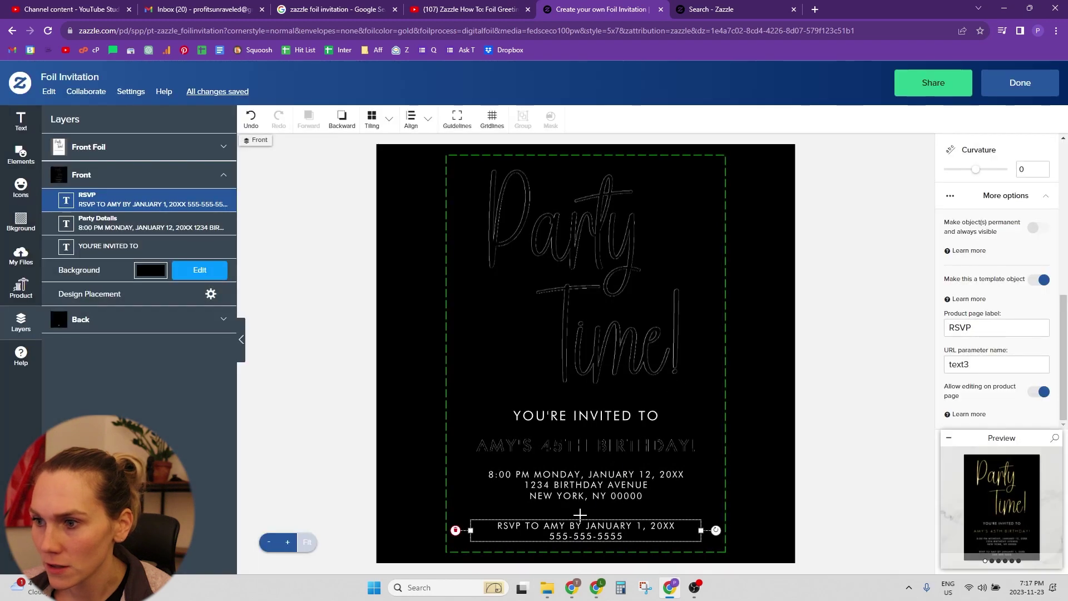
left_click_drag(580, 521, 582, 522)
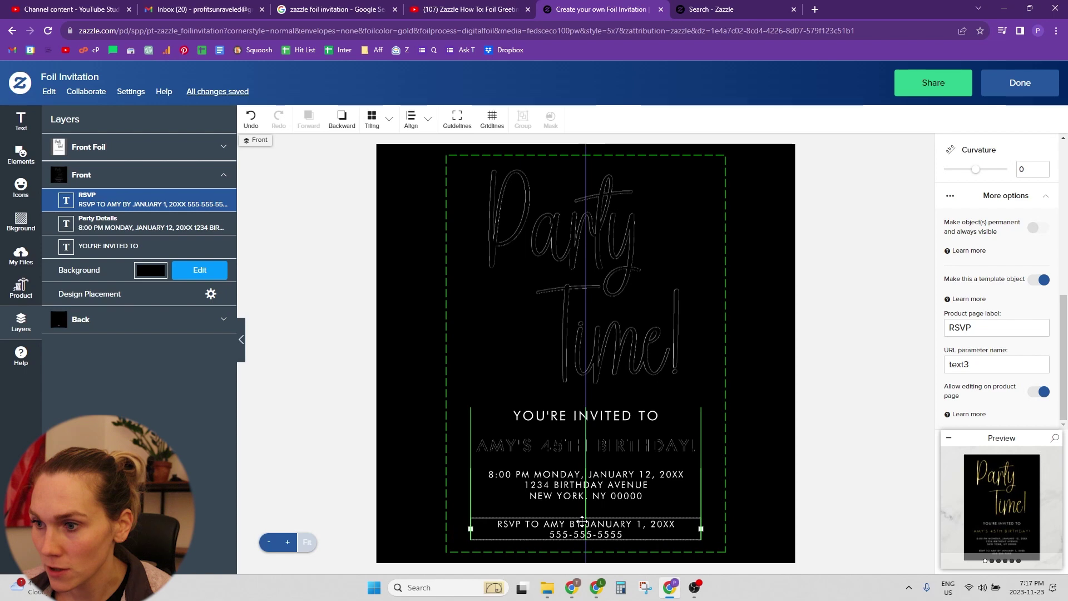
left_click(863, 388)
Step: Finish the design and check its personalization fields on the product page
left_click(1022, 83)
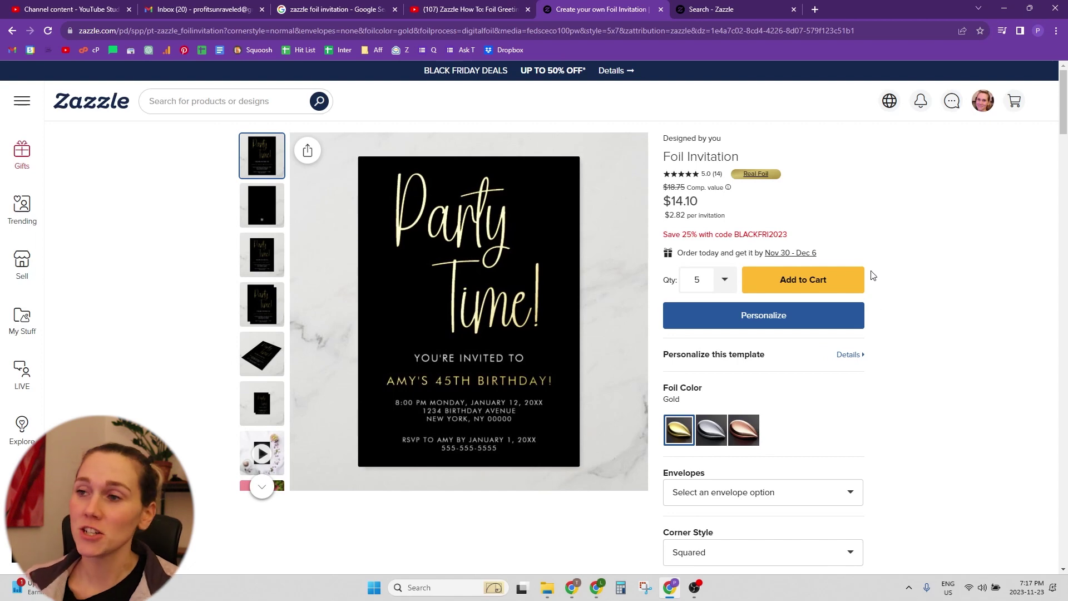
left_click(746, 319)
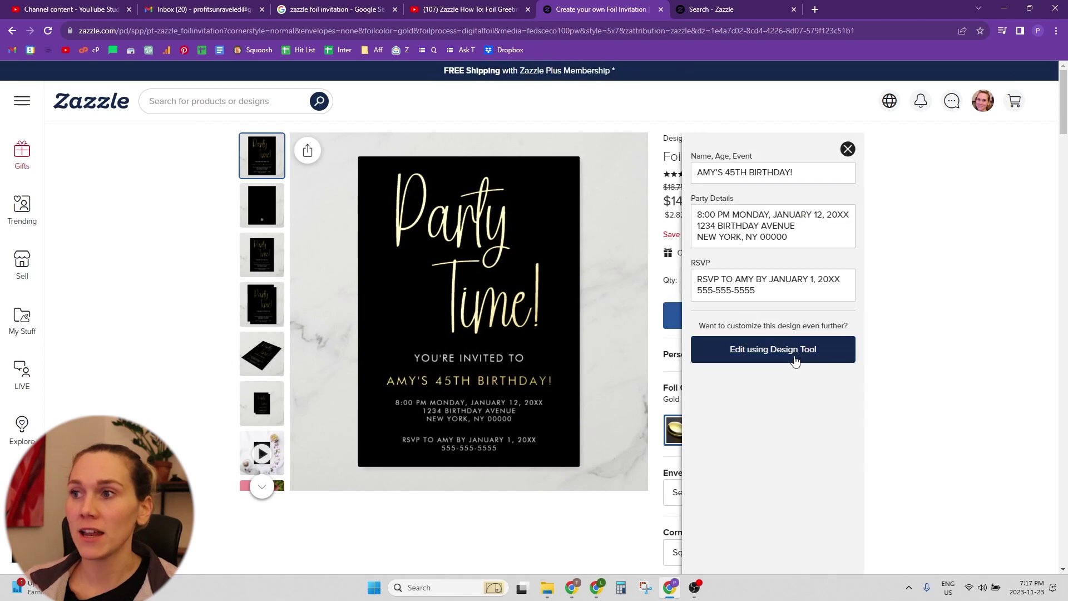
left_click(794, 358)
left_click(91, 152)
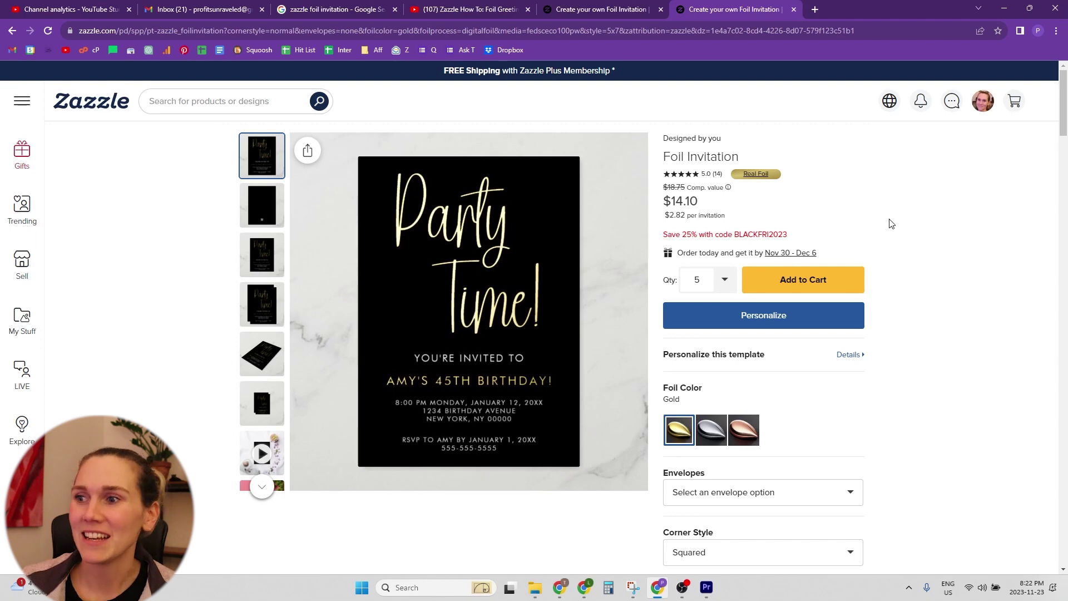
Step: Toggle the envelope option between White and None, ending on White, and start posting the invitation for sale
scroll(852, 449, "down", 1)
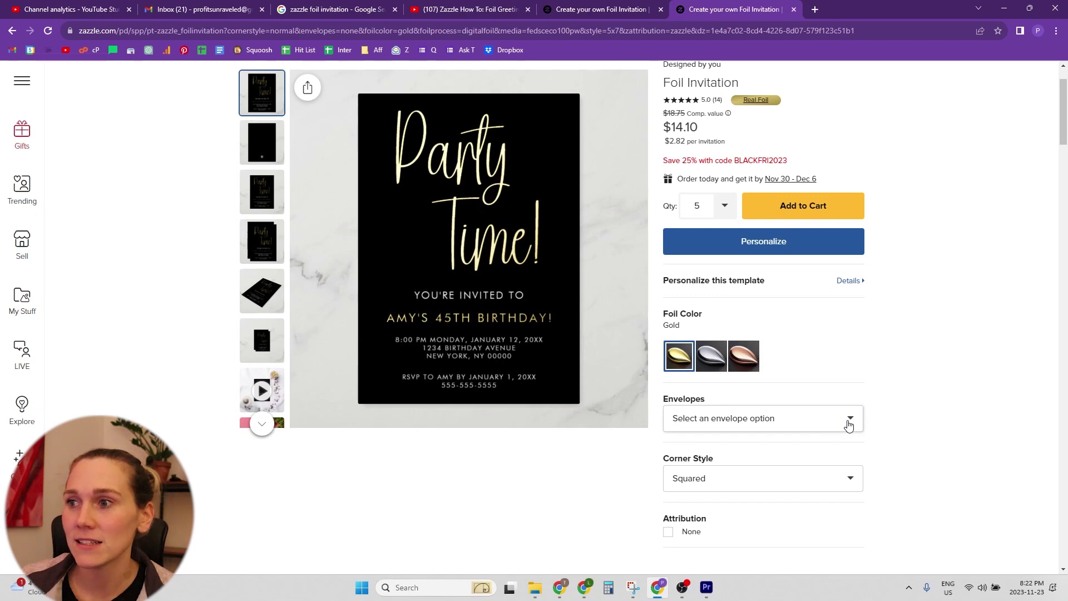
left_click(849, 425)
left_click(746, 467)
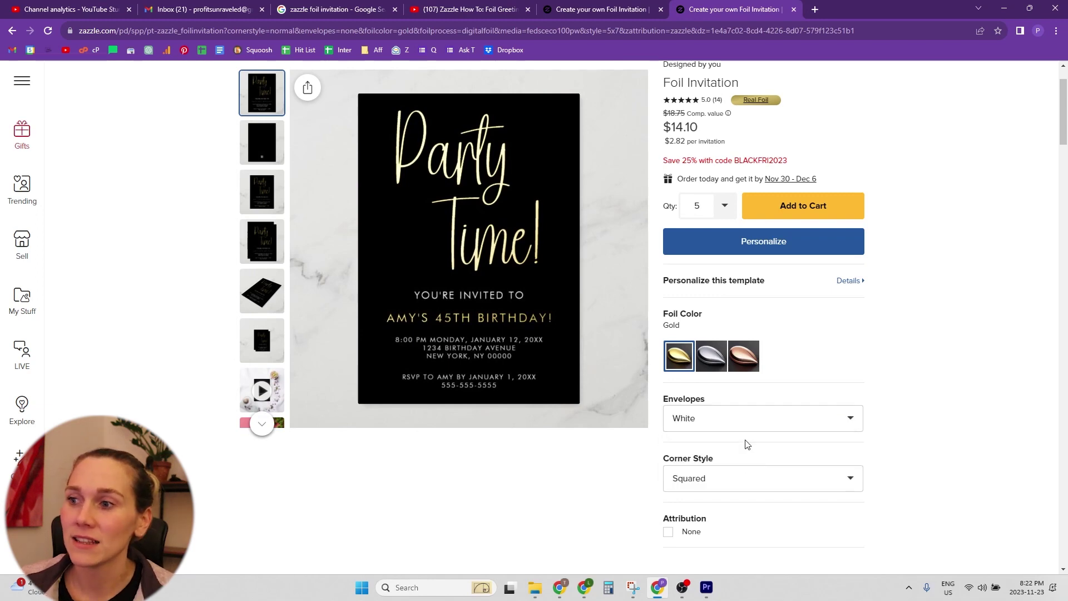
left_click(741, 425)
left_click(714, 448)
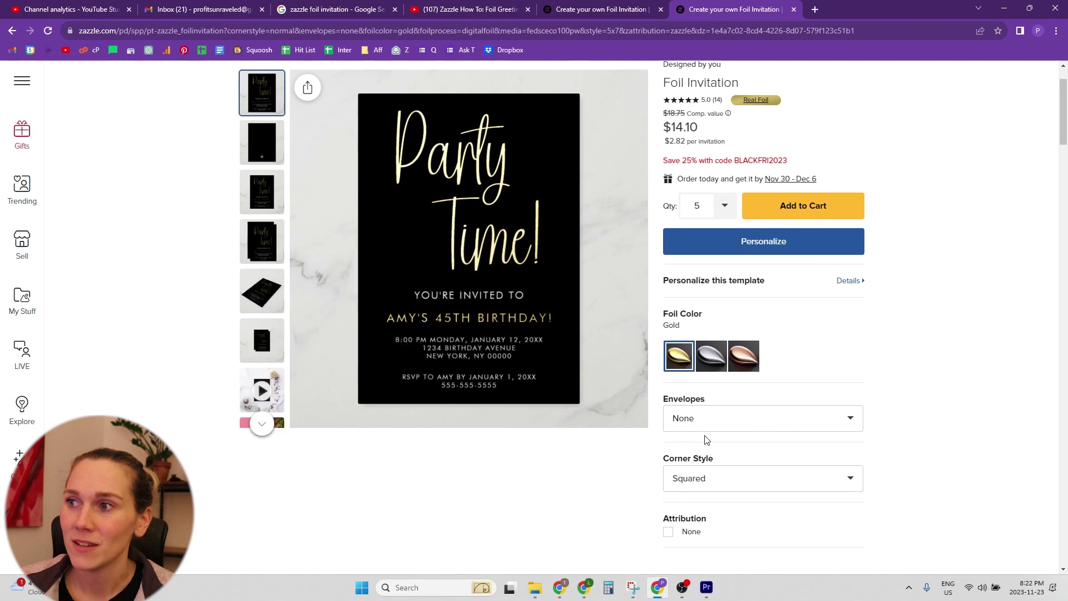
left_click(707, 422)
left_click(695, 462)
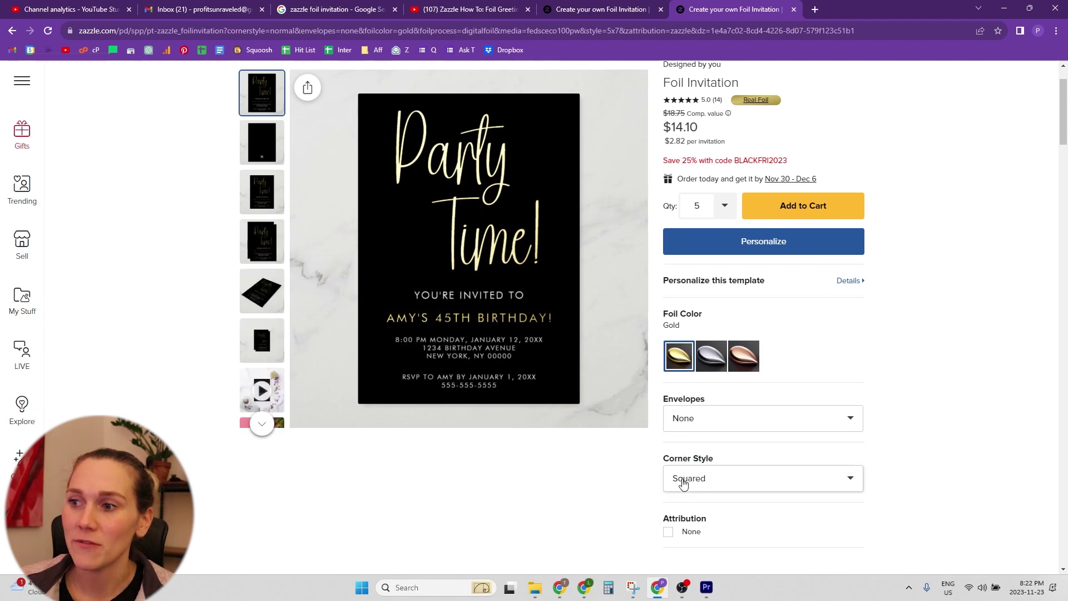
left_click(696, 426)
left_click(689, 467)
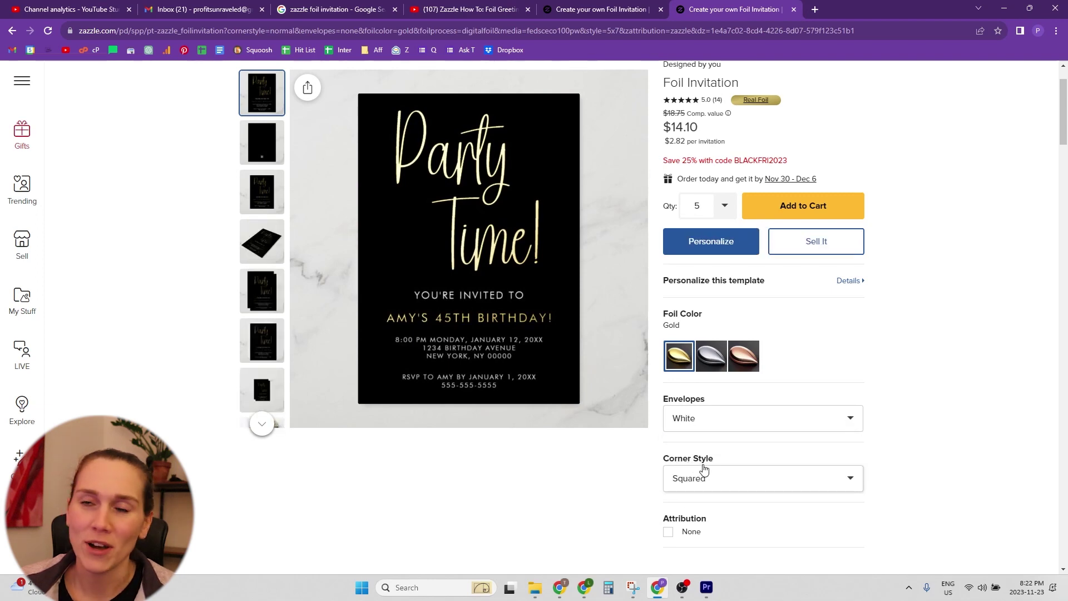
left_click(828, 246)
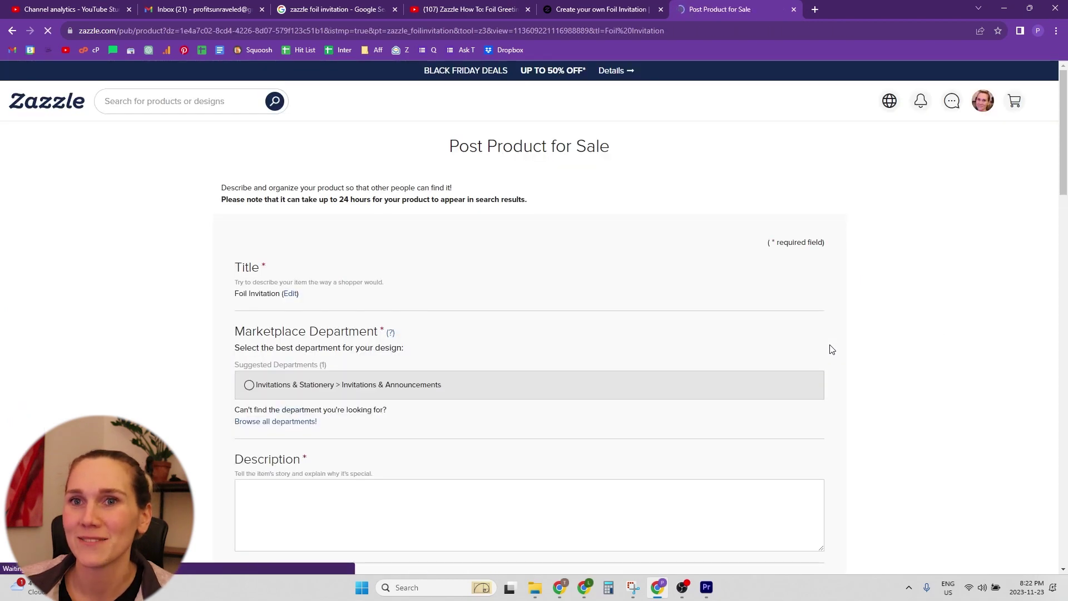